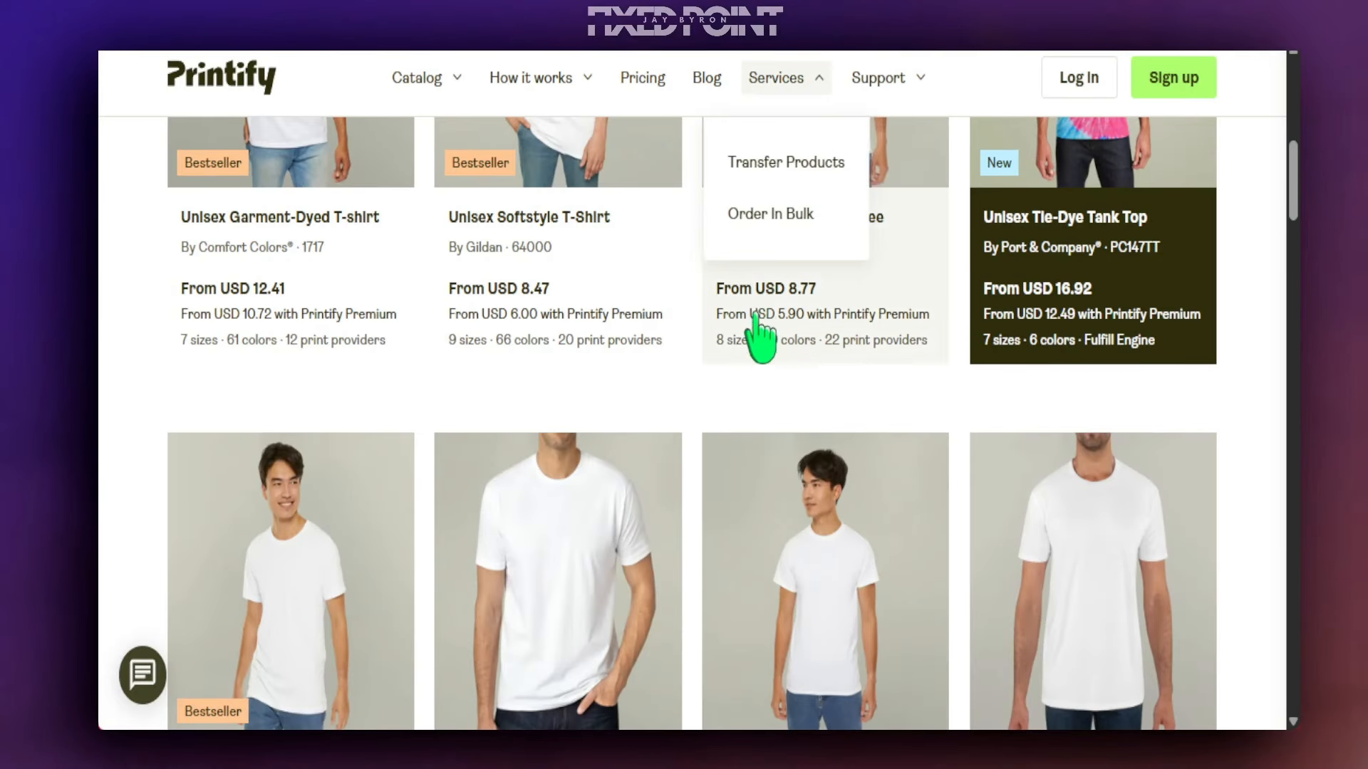
Examine the Valentine and Christmas PNG listings on Etsy for popular design styles, prices, sales data and recent cart activity.
scroll(641, 458, down, 5)
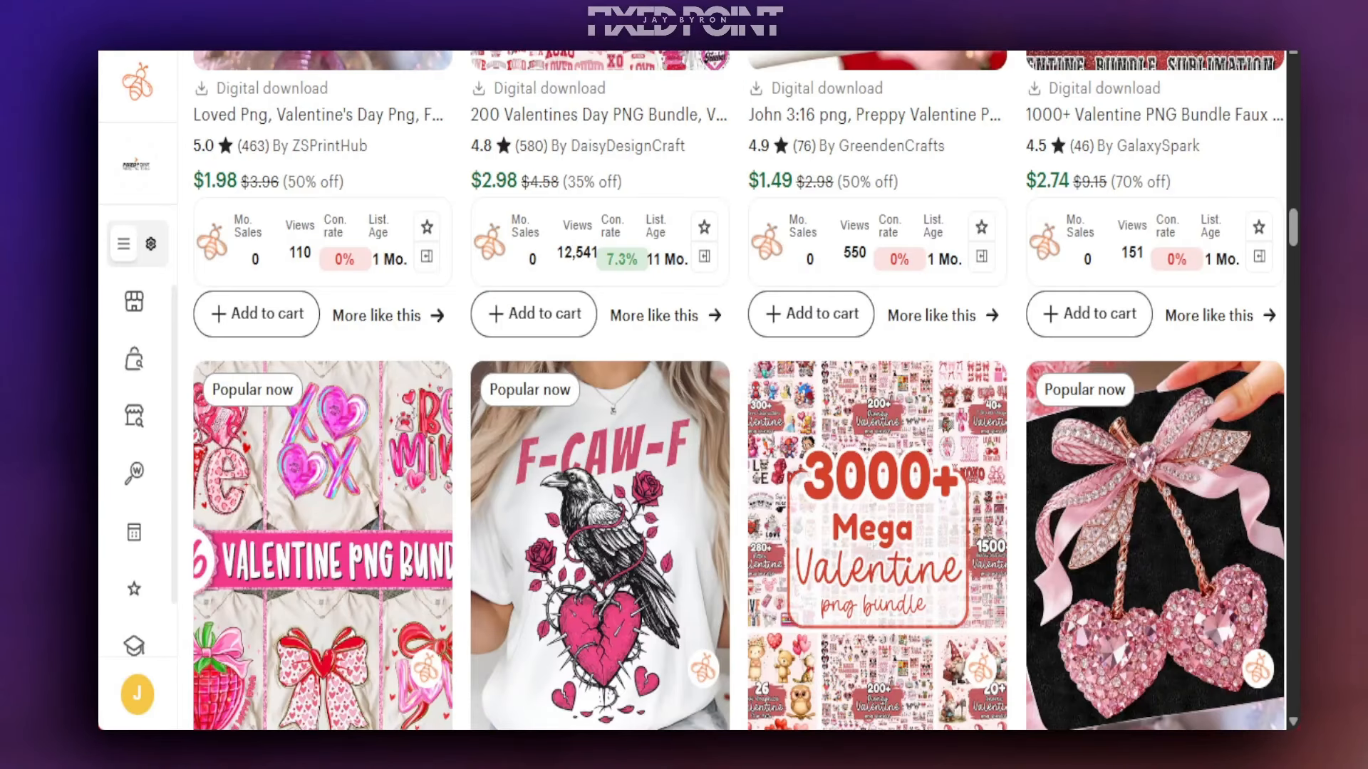
scroll(727, 339, down, 3)
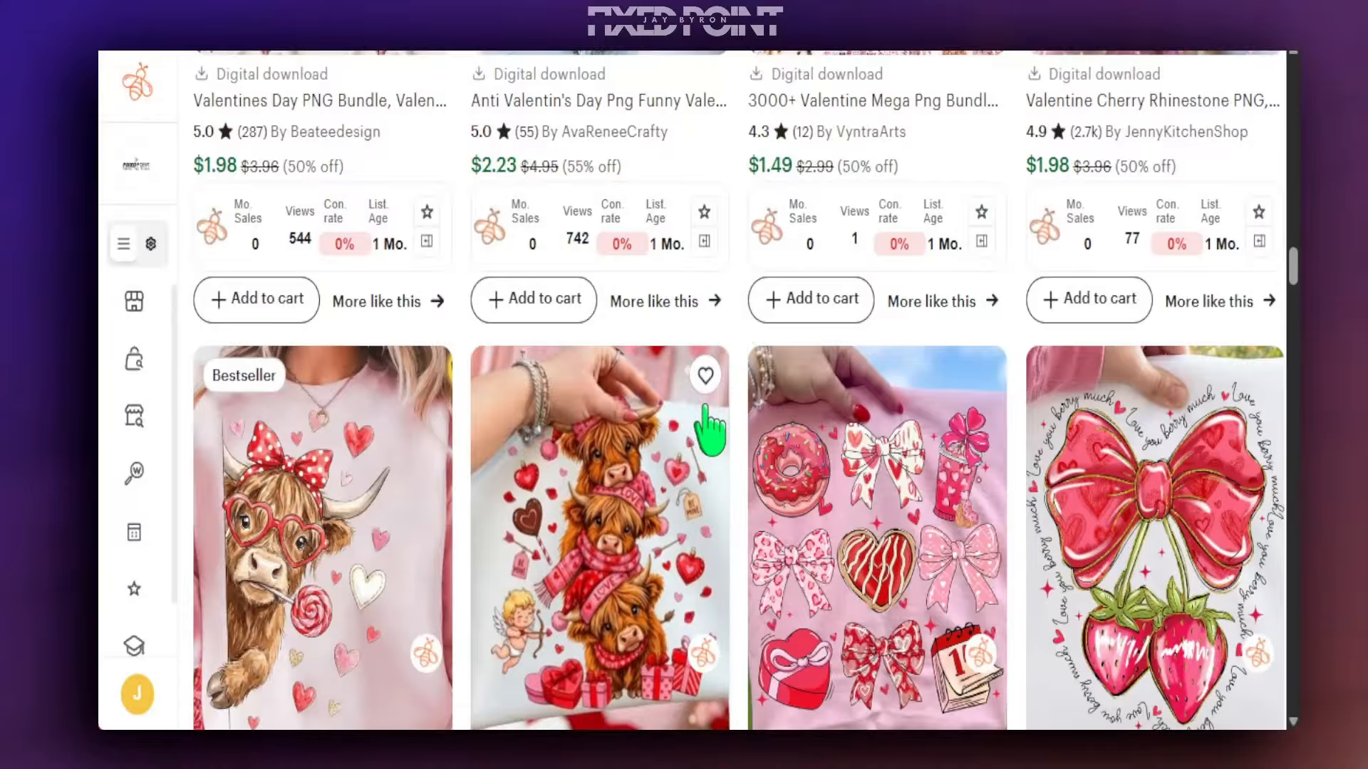
scroll(709, 427, down, 7)
scroll(710, 422, down, 4)
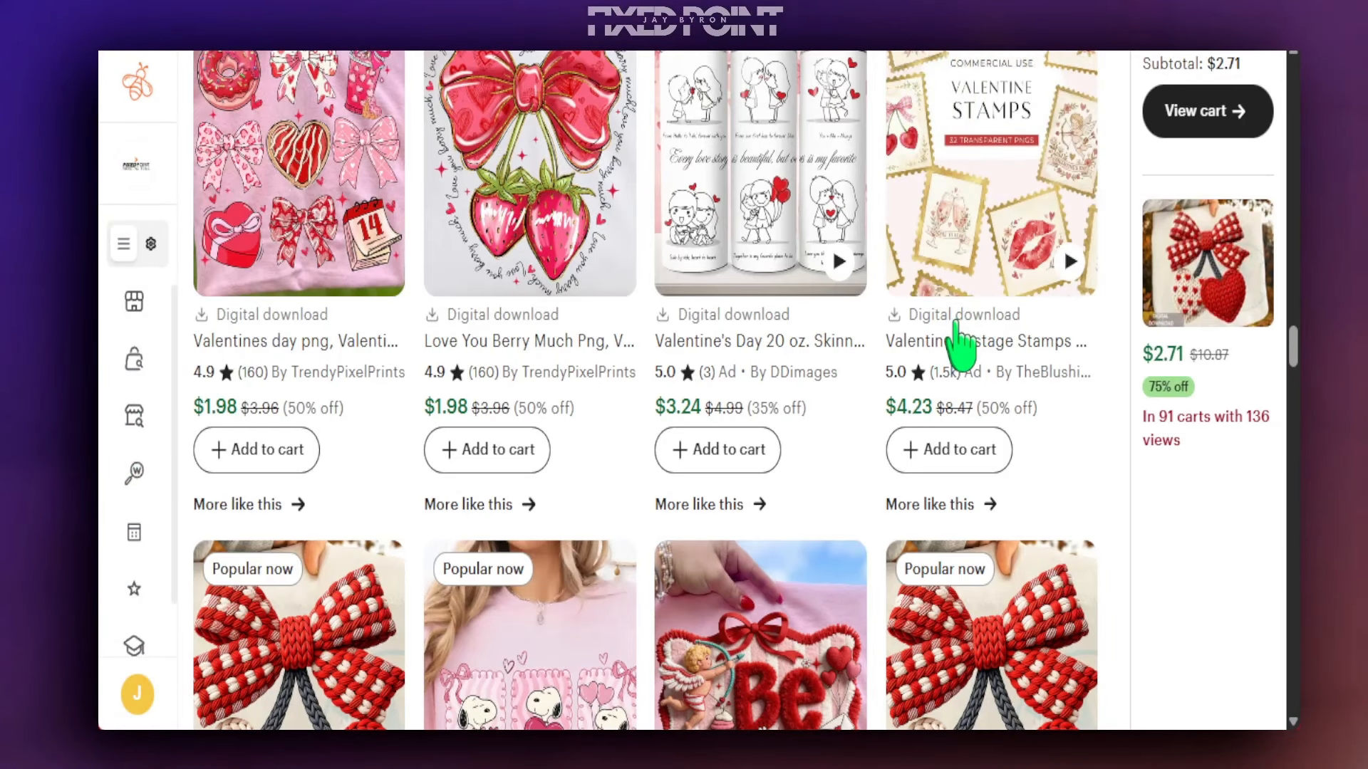
scroll(956, 351, down, 5)
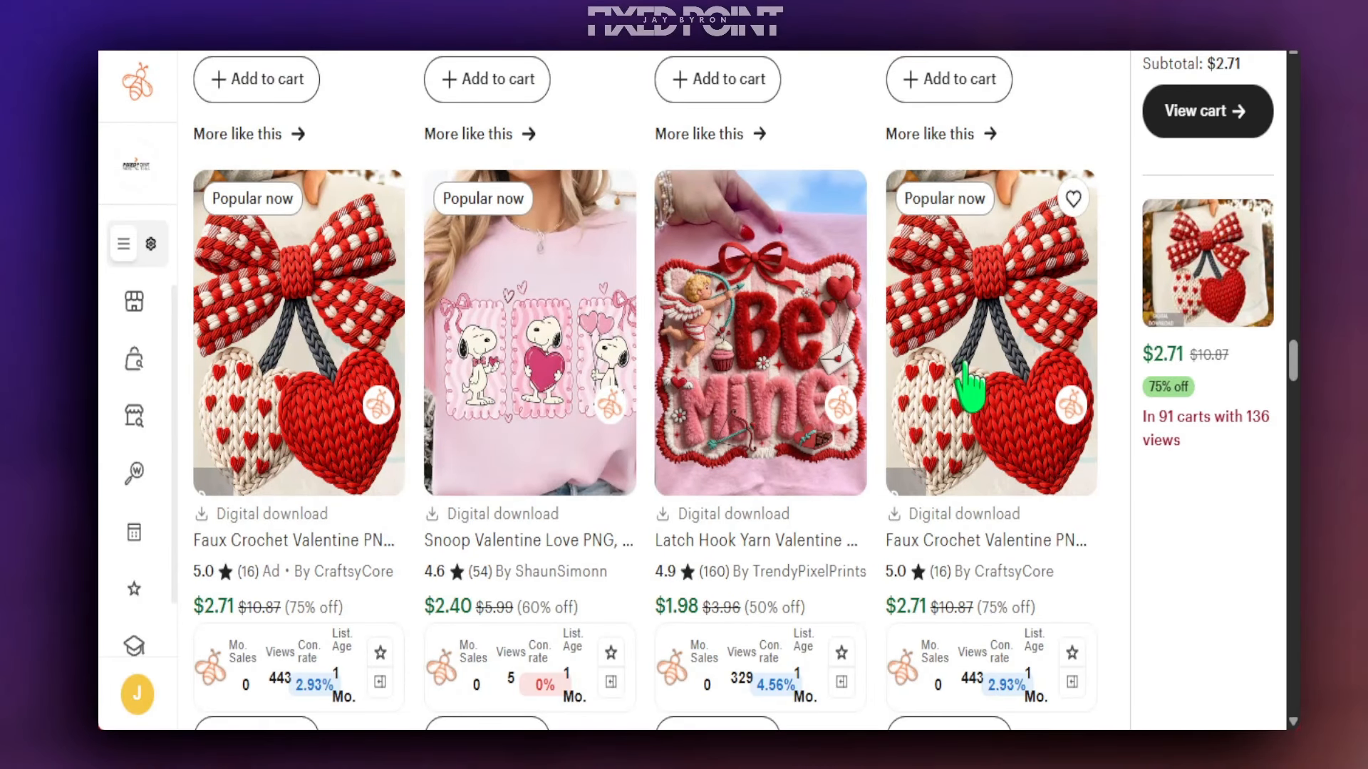
scroll(961, 370, up, 2)
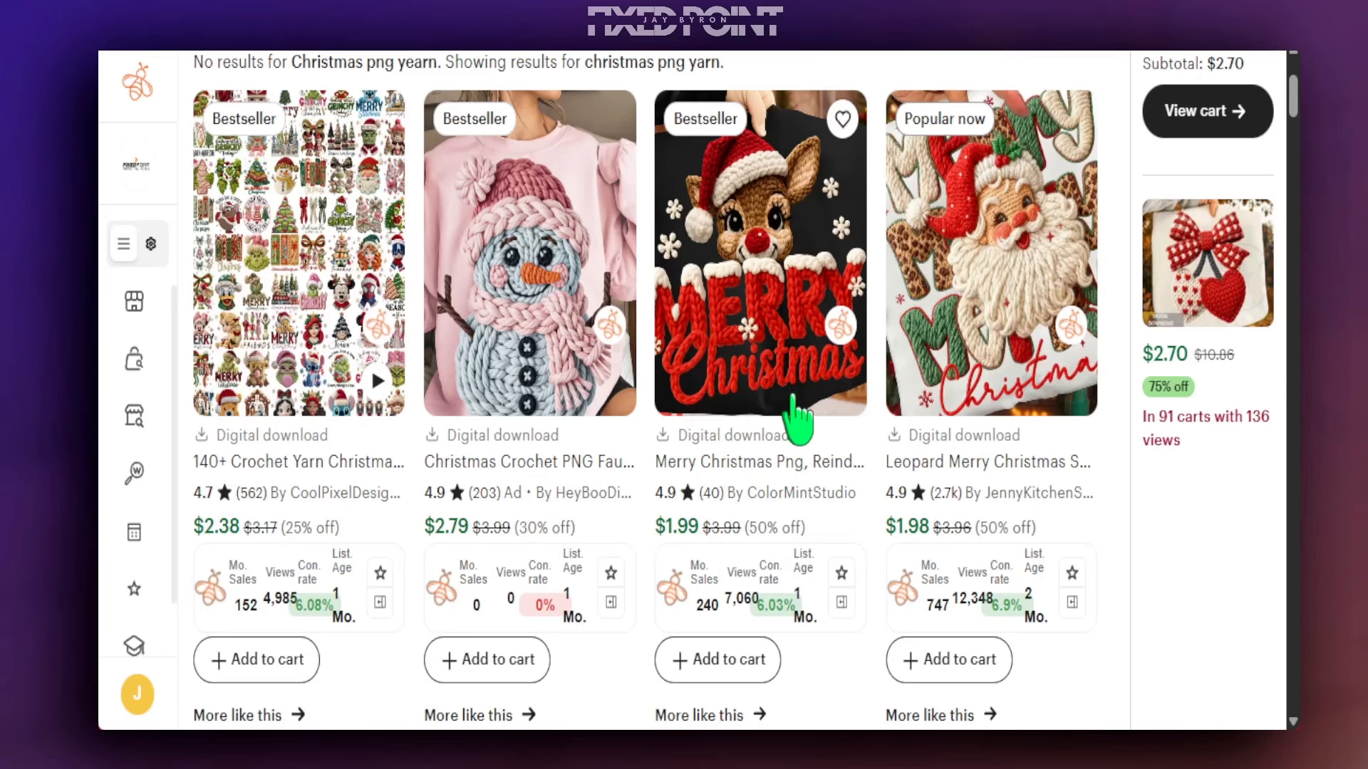
scroll(905, 410, down, 5)
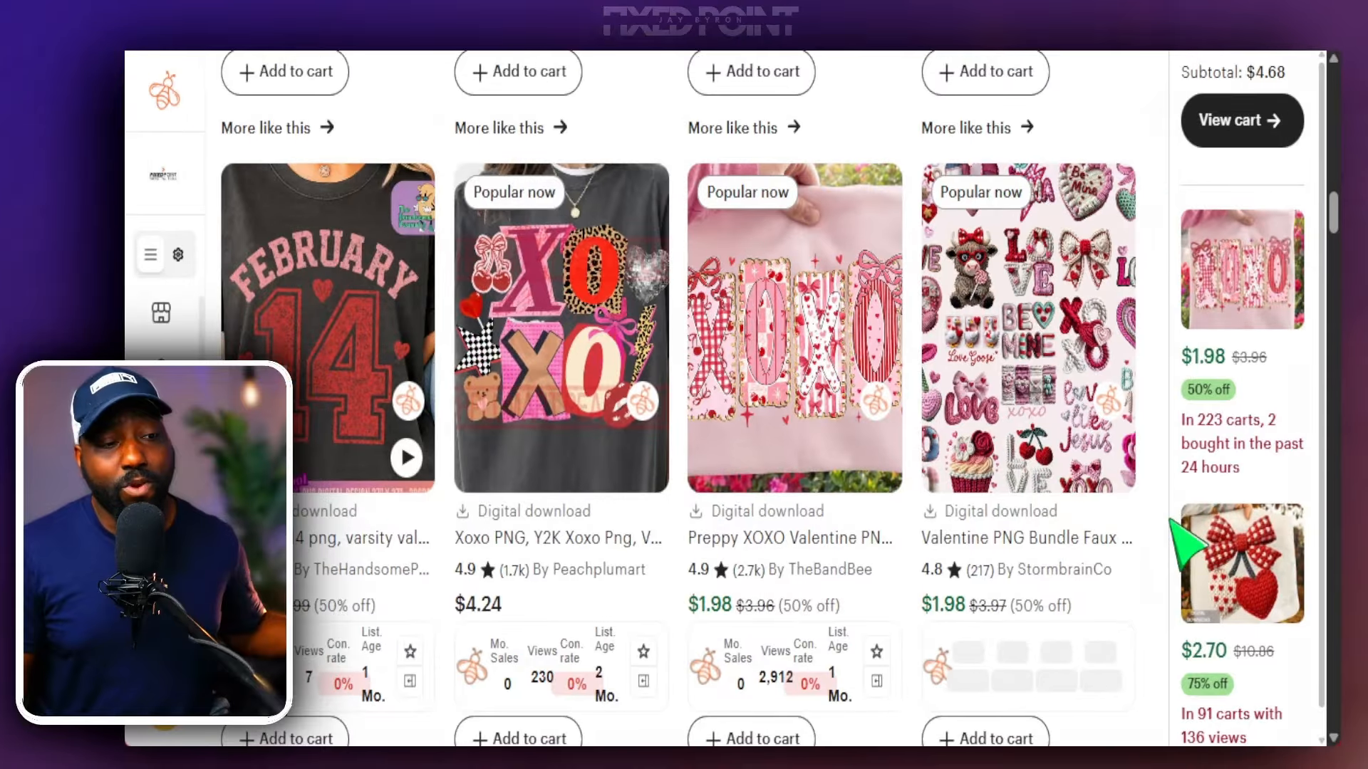
mouse_move(1258, 439)
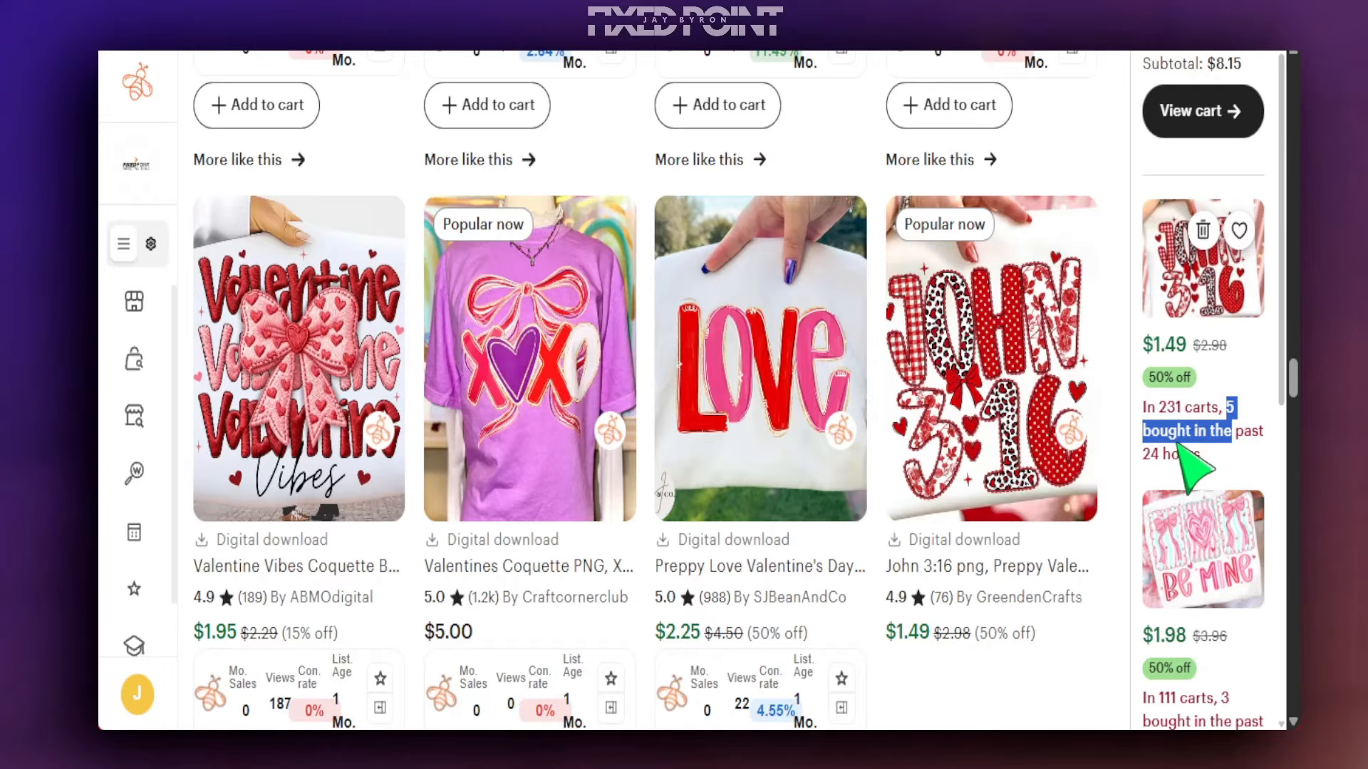
scroll(1190, 463, up, 5)
scroll(1134, 451, up, 3)
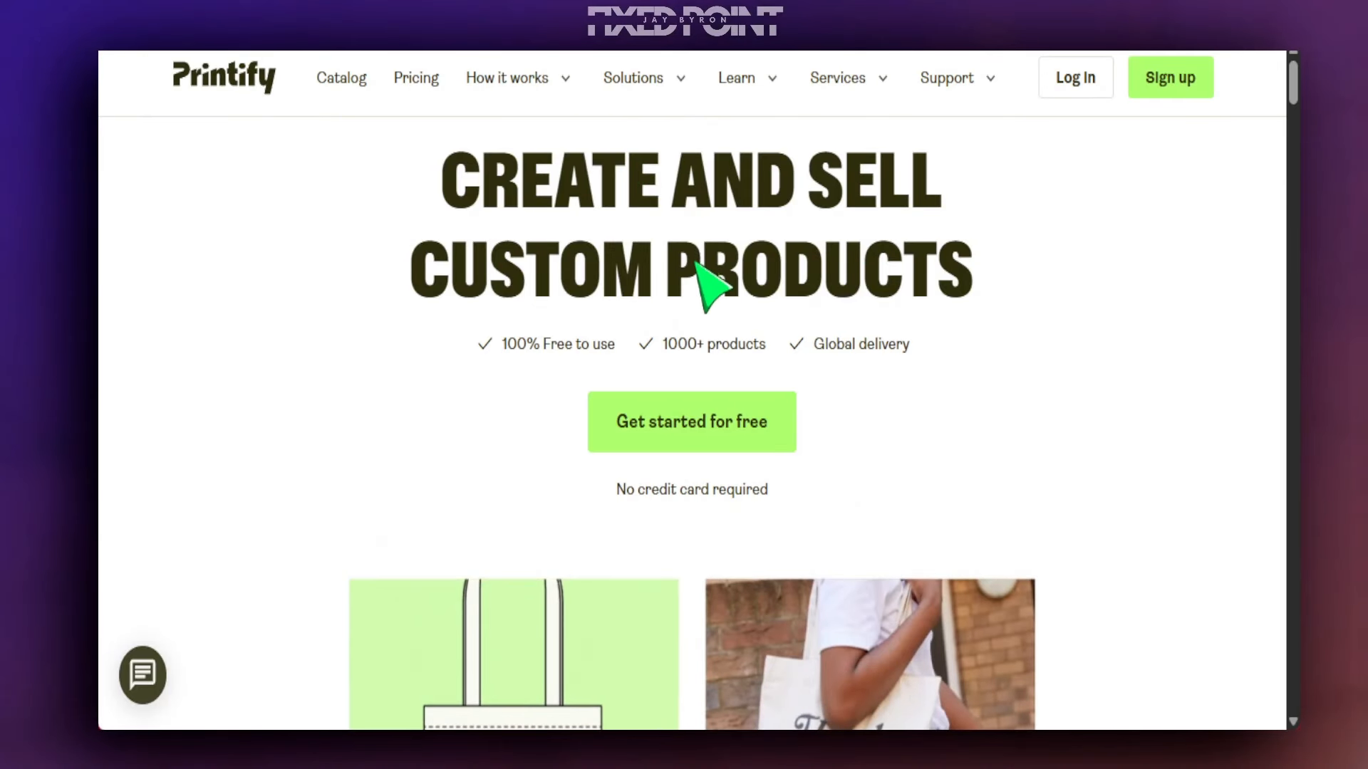
Switch to Printify and compare its pricing plans, checking the Premium plan's monthly price and product discount.
scroll(642, 303, down, 2)
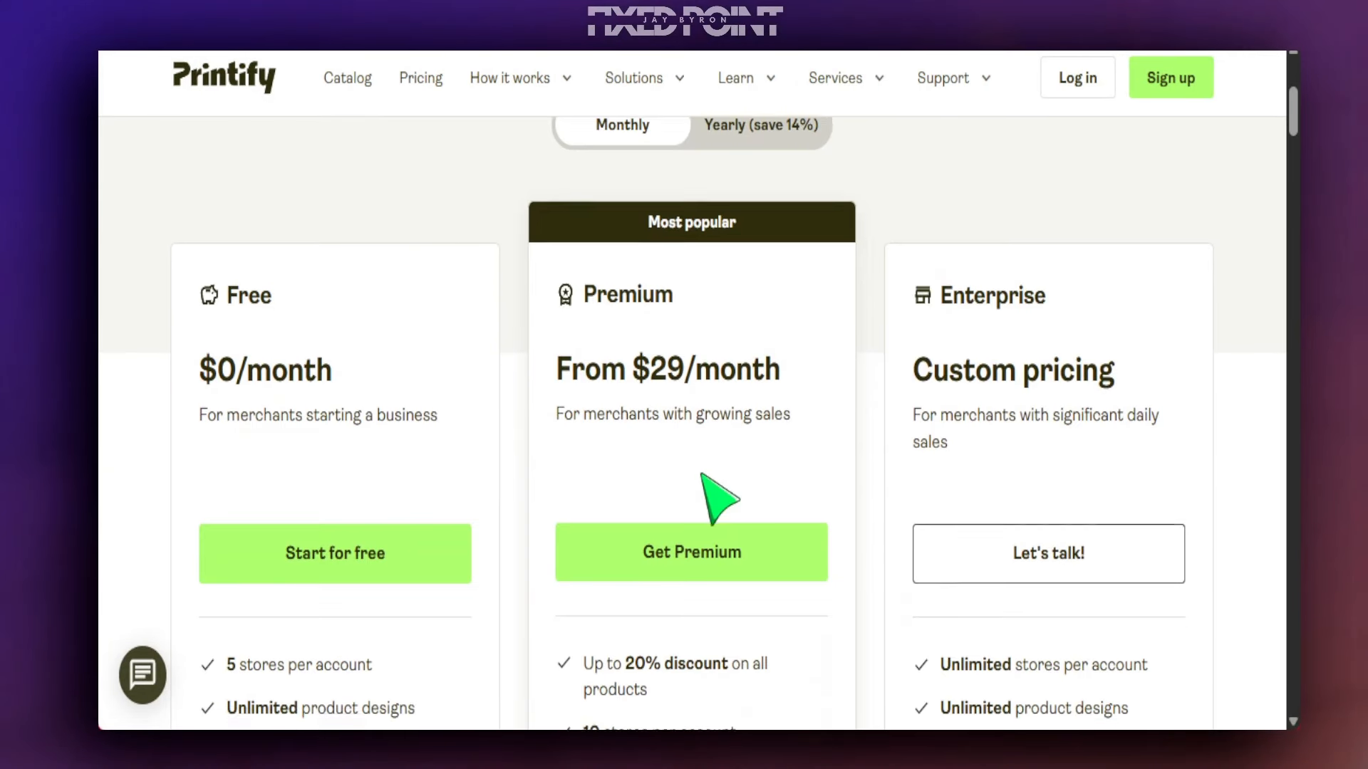
scroll(718, 498, down, 2)
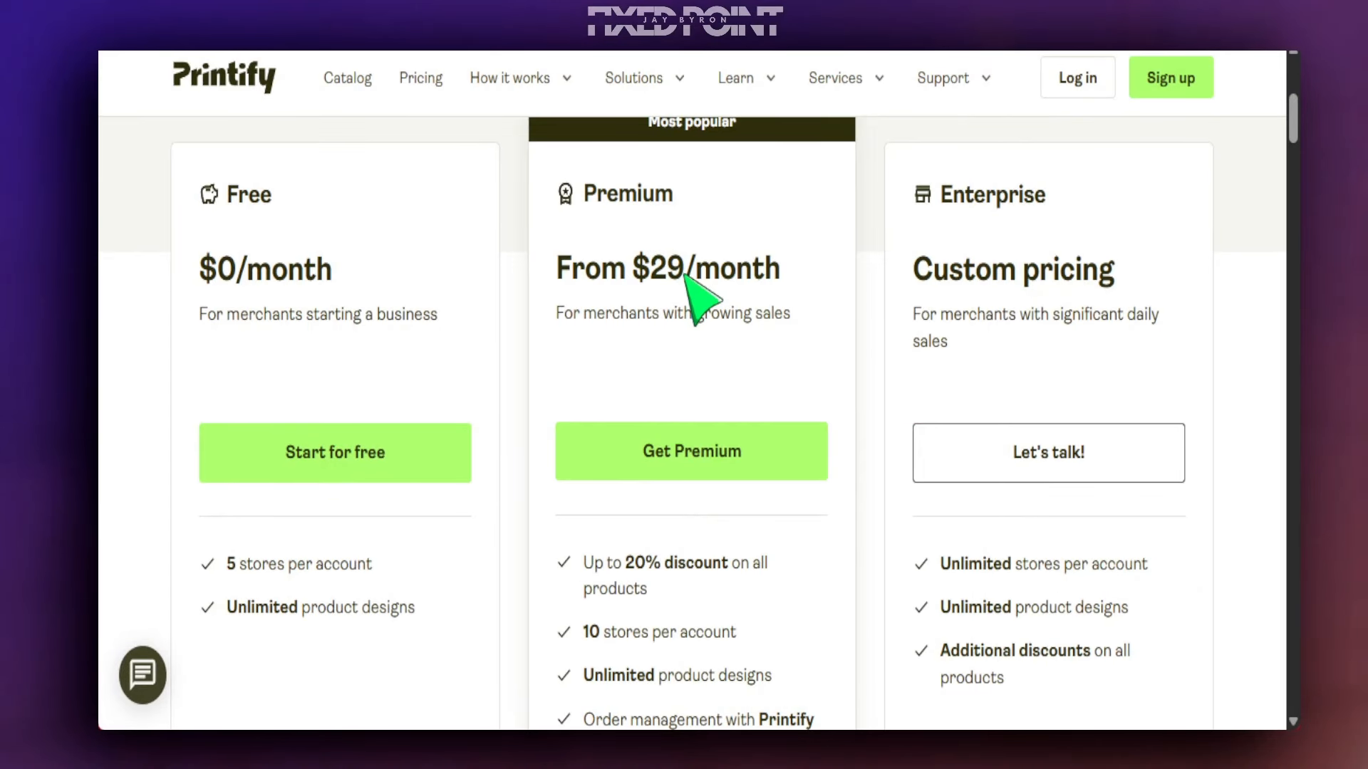
drag(786, 255, 554, 276)
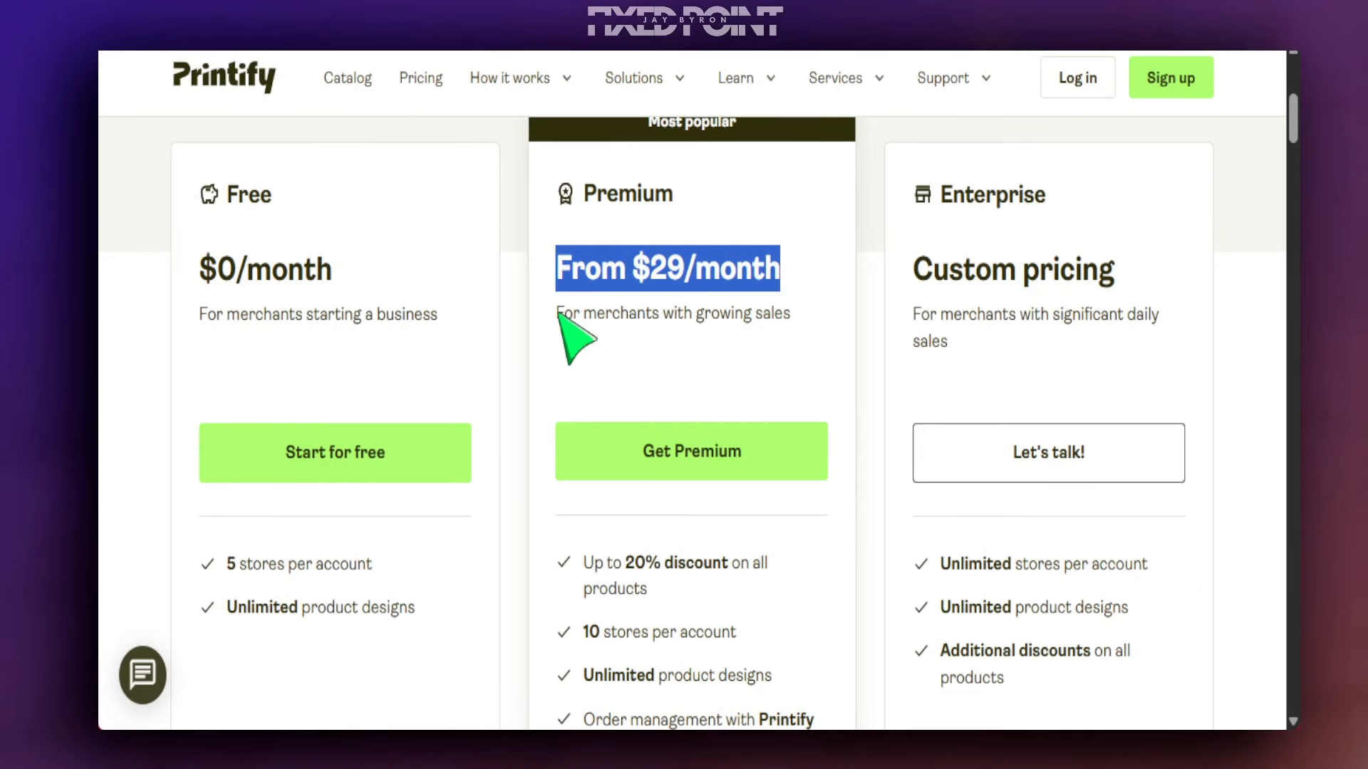
triple_click(659, 567)
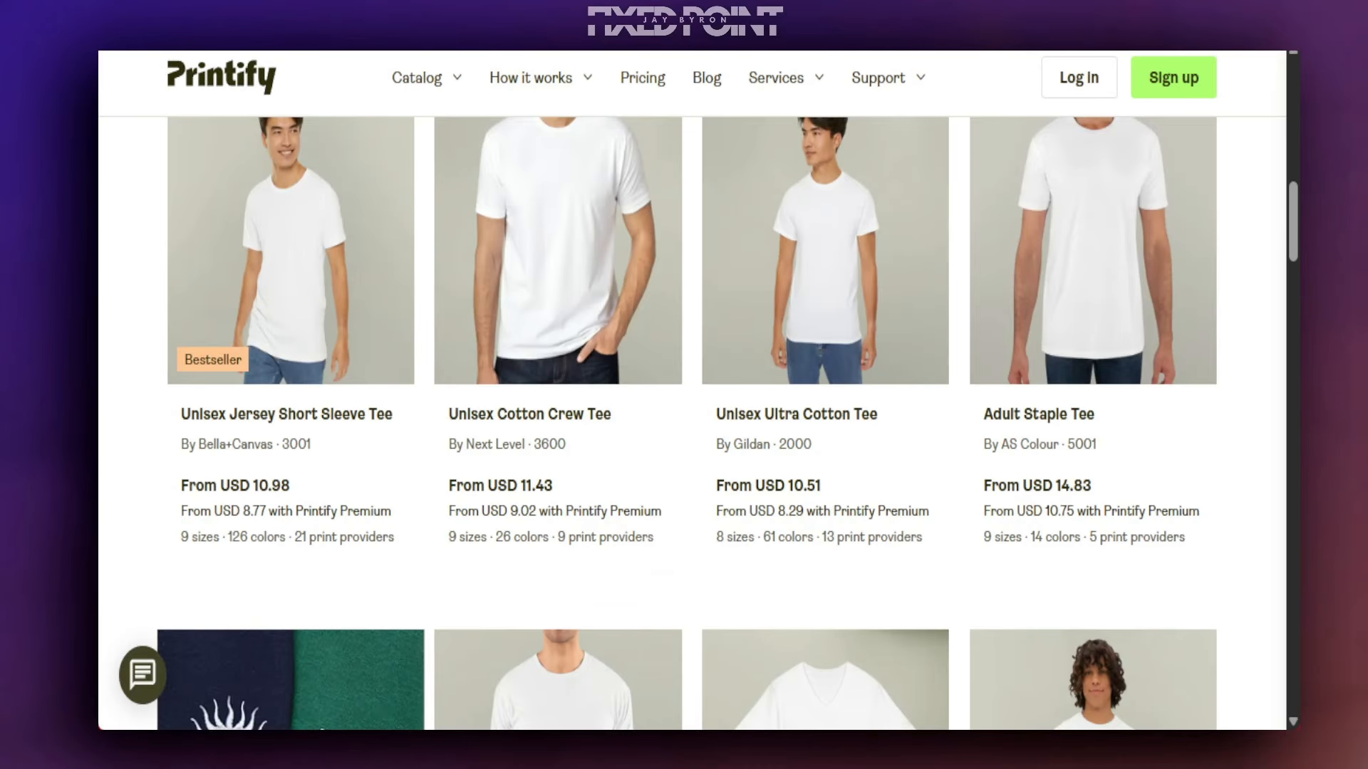
Open the Bella+Canvas 3001 Unisex Jersey Short Sleeve Tee and start designing it, skipping the introductory tour.
click(292, 296)
scroll(824, 428, down, 10)
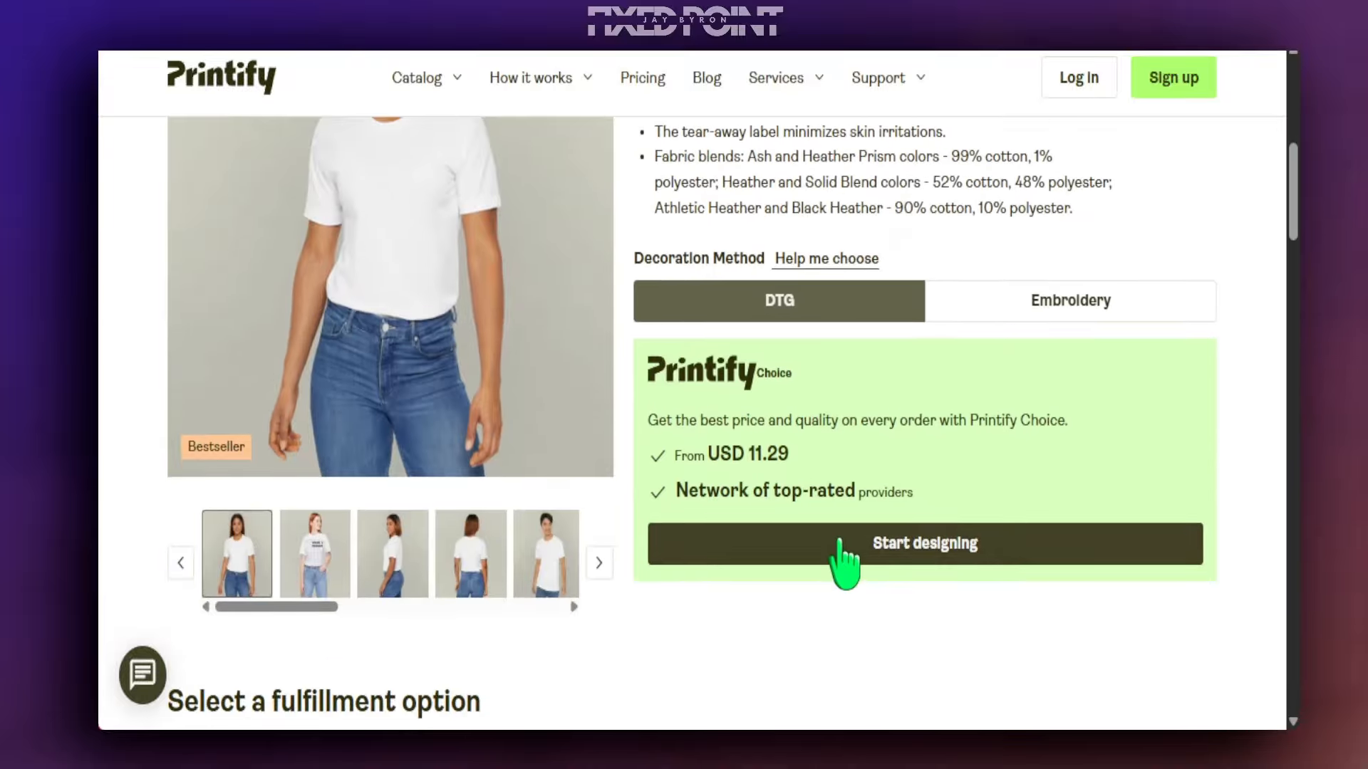
click(843, 548)
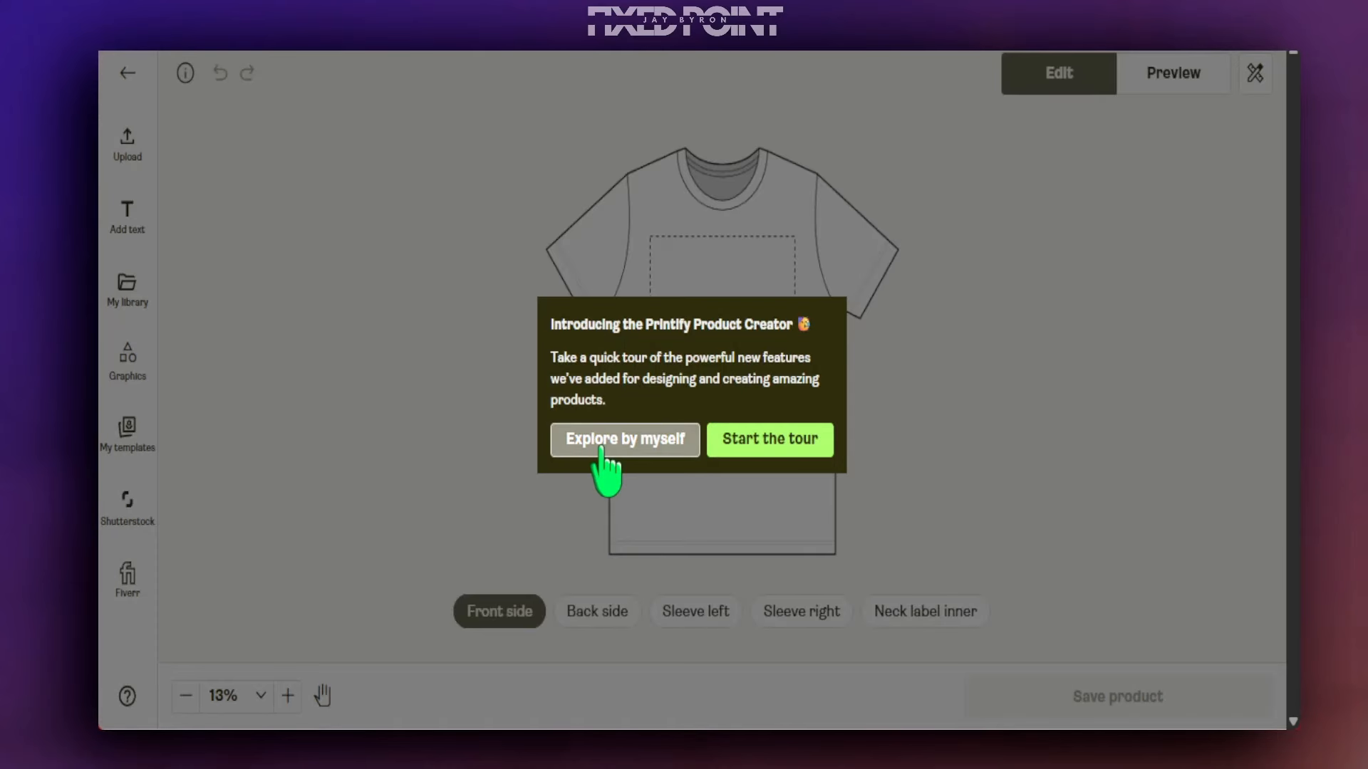
click(602, 450)
click(305, 602)
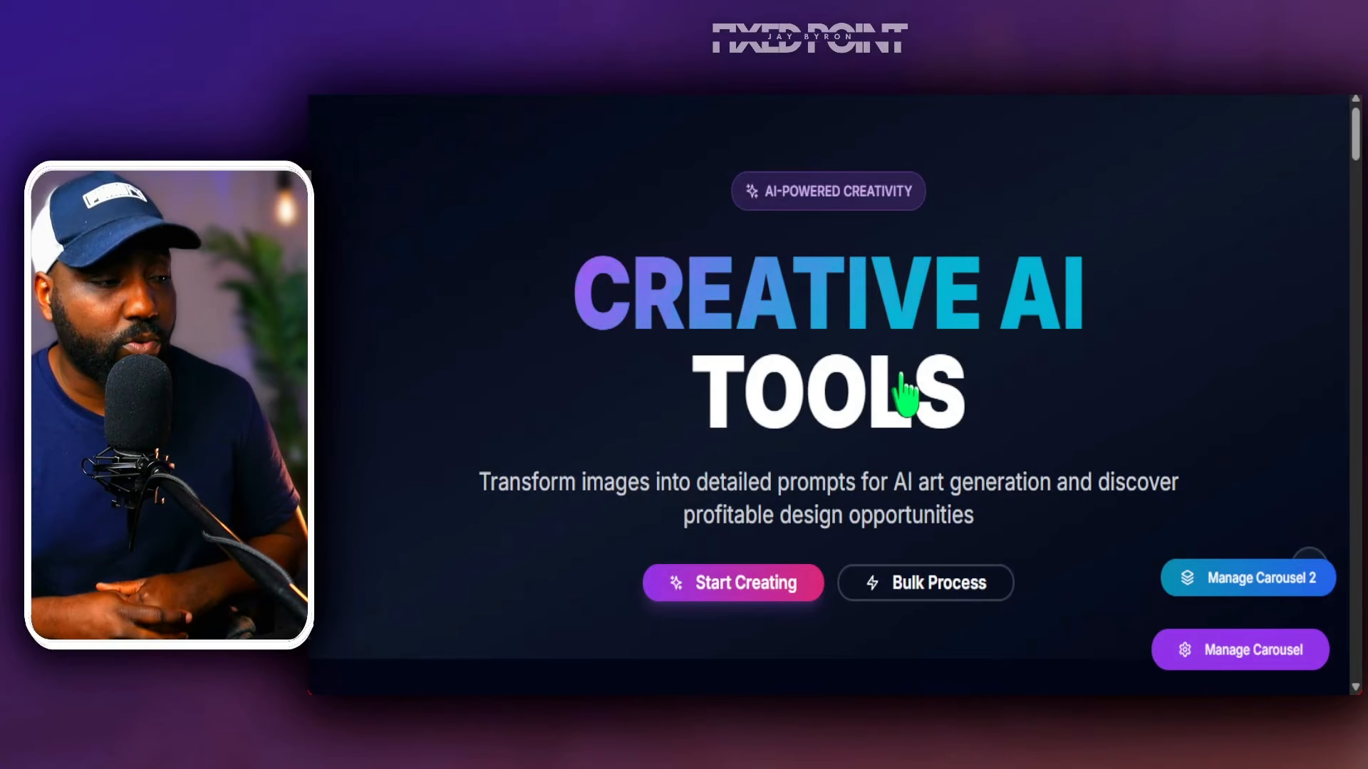
Switch to CreativePromptAI and review its home page for sample designs, image generation, remixing features and the creative tool suite.
scroll(904, 395, down, 5)
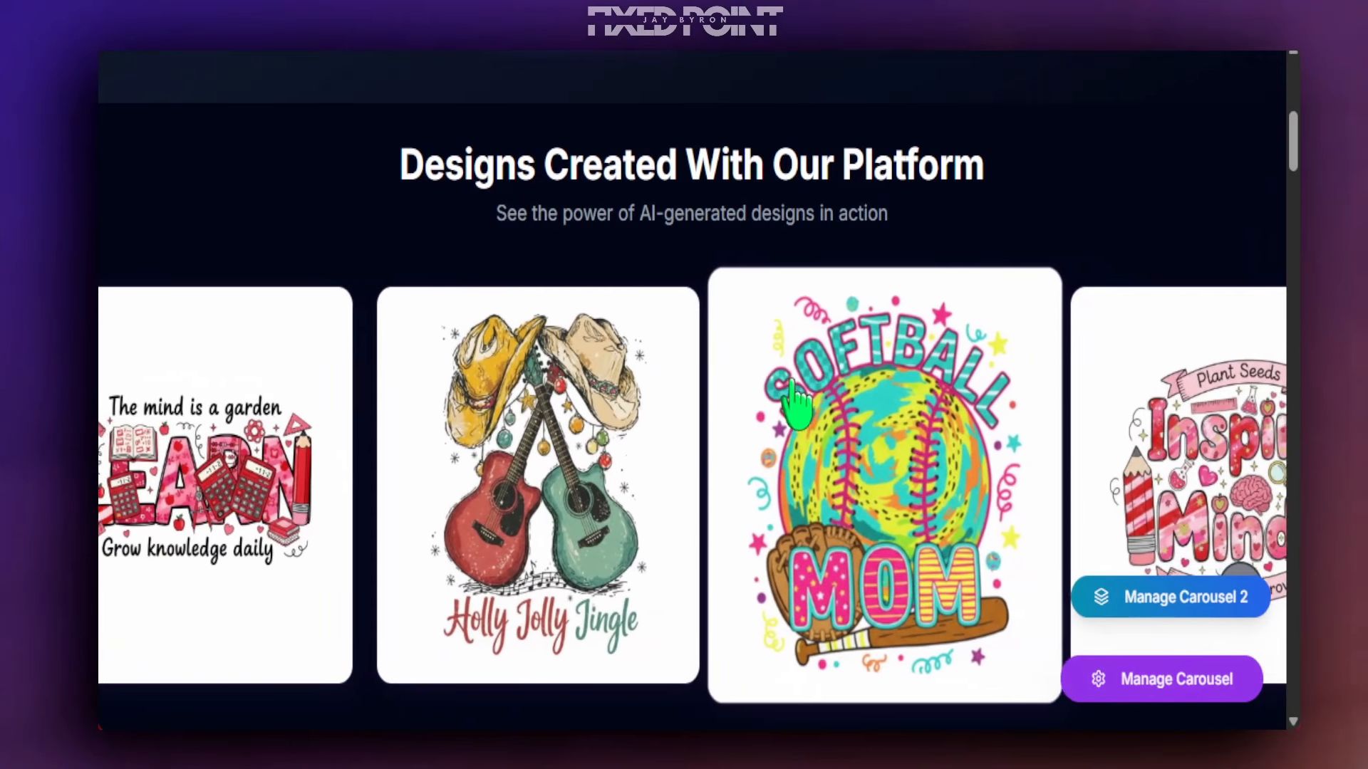
scroll(794, 399, down, 2)
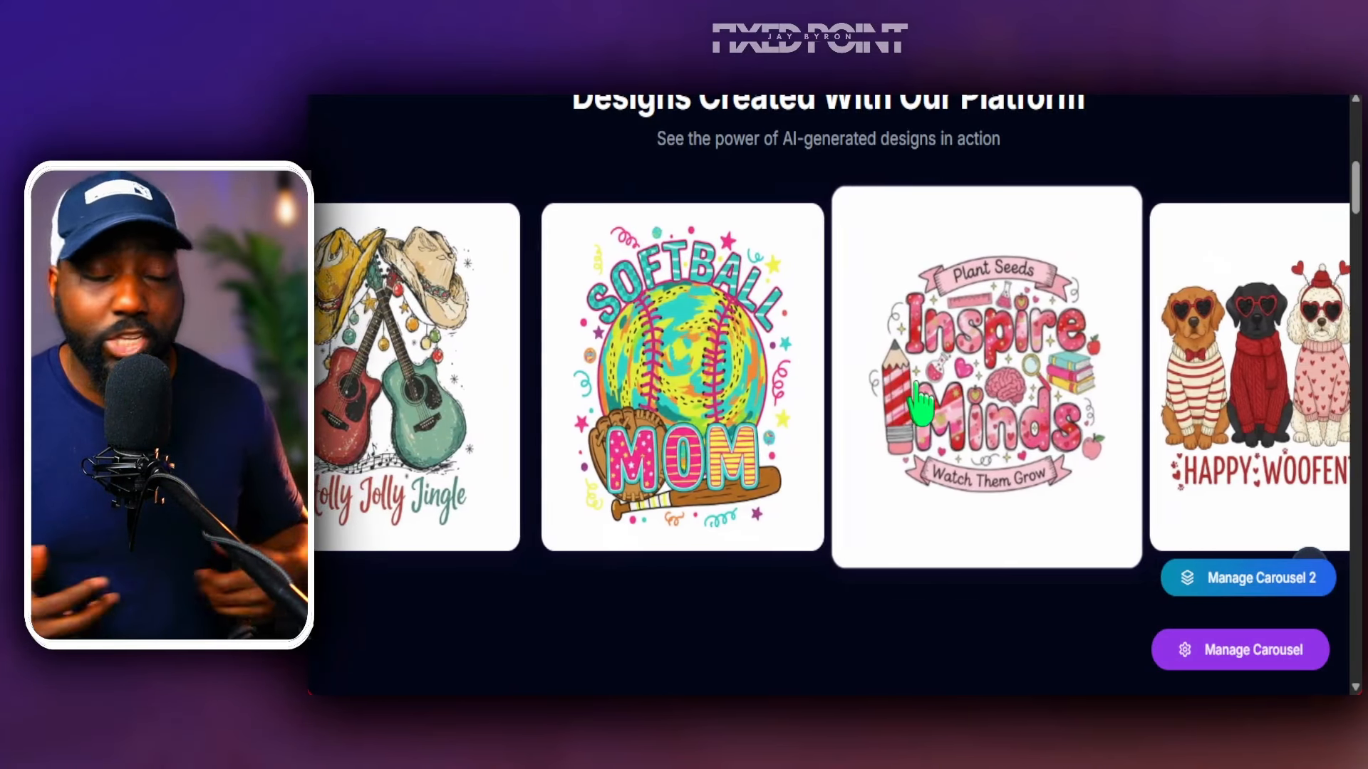
scroll(919, 406, down, 2)
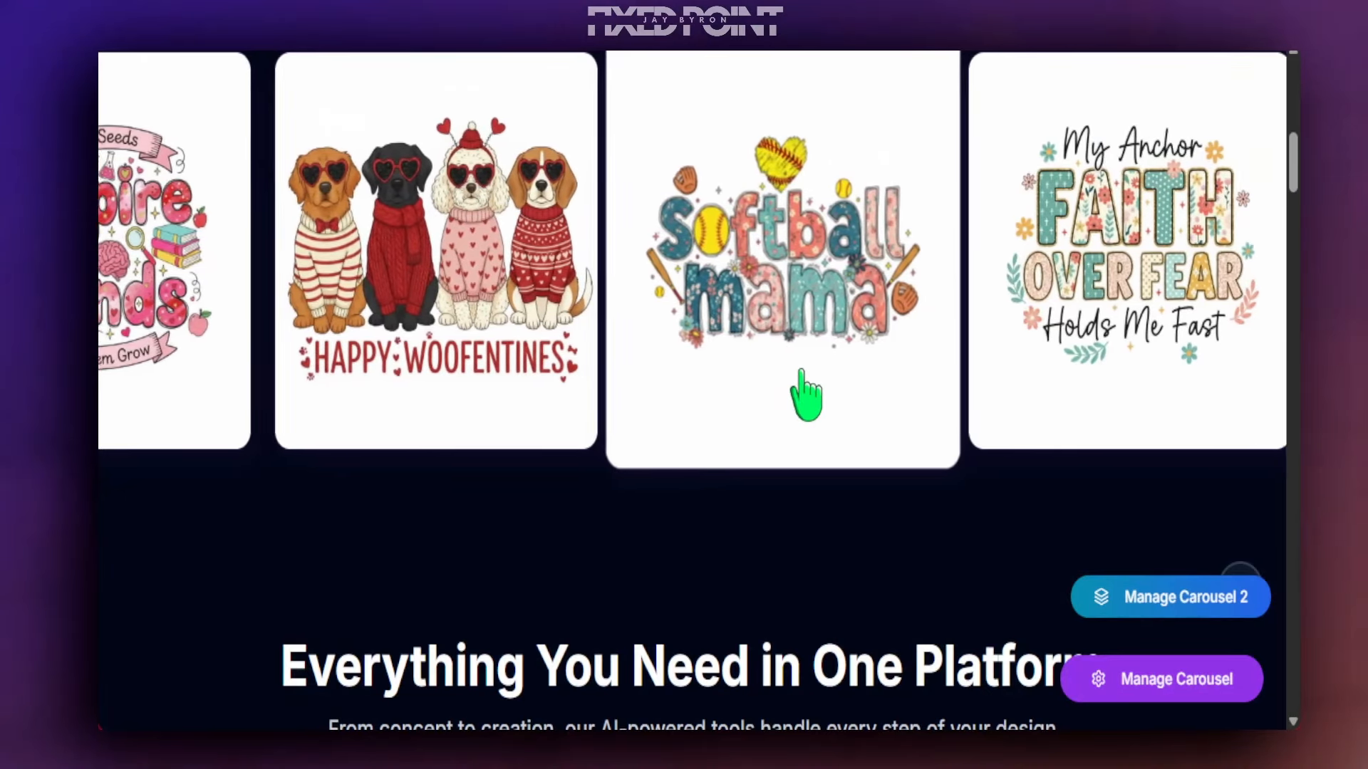
scroll(811, 370, down, 1)
scroll(819, 385, down, 12)
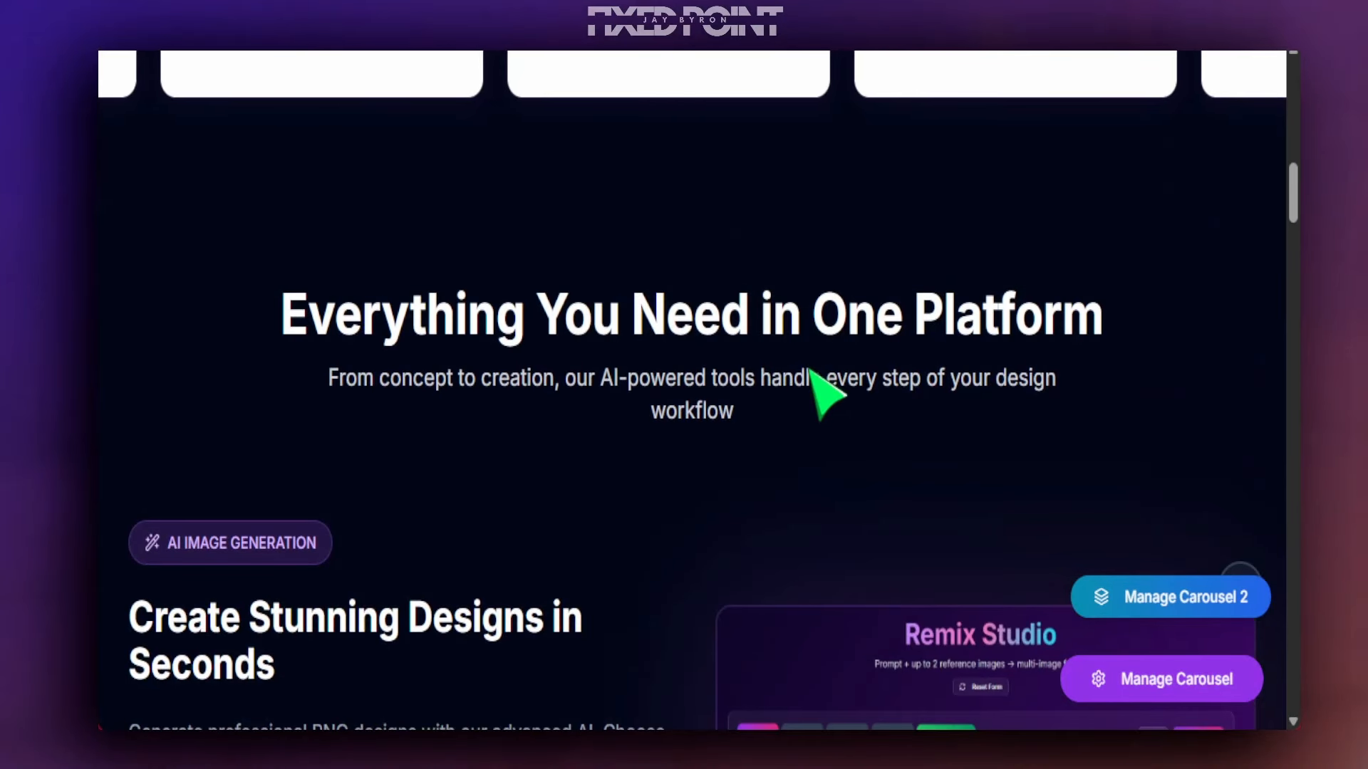
scroll(942, 351, up, 2)
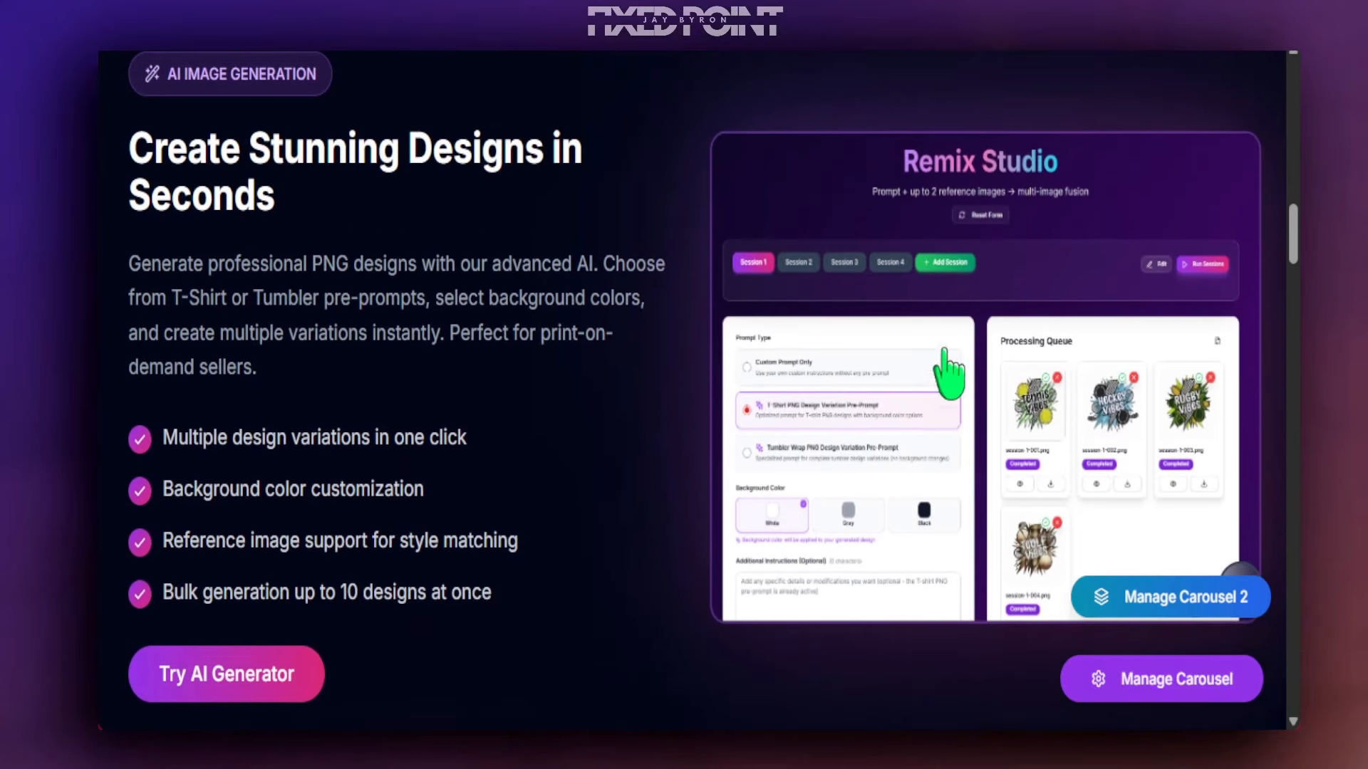
scroll(864, 482, down, 15)
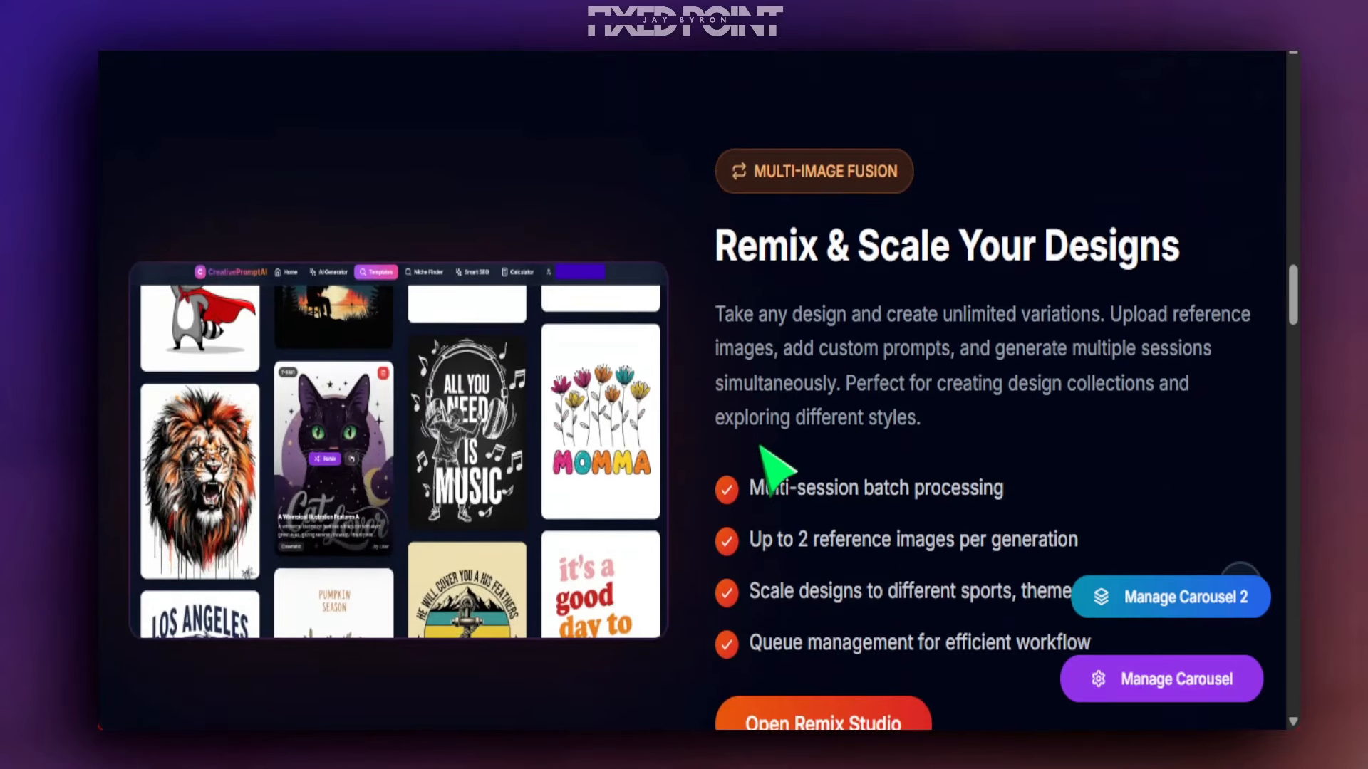
scroll(384, 406, up, 5)
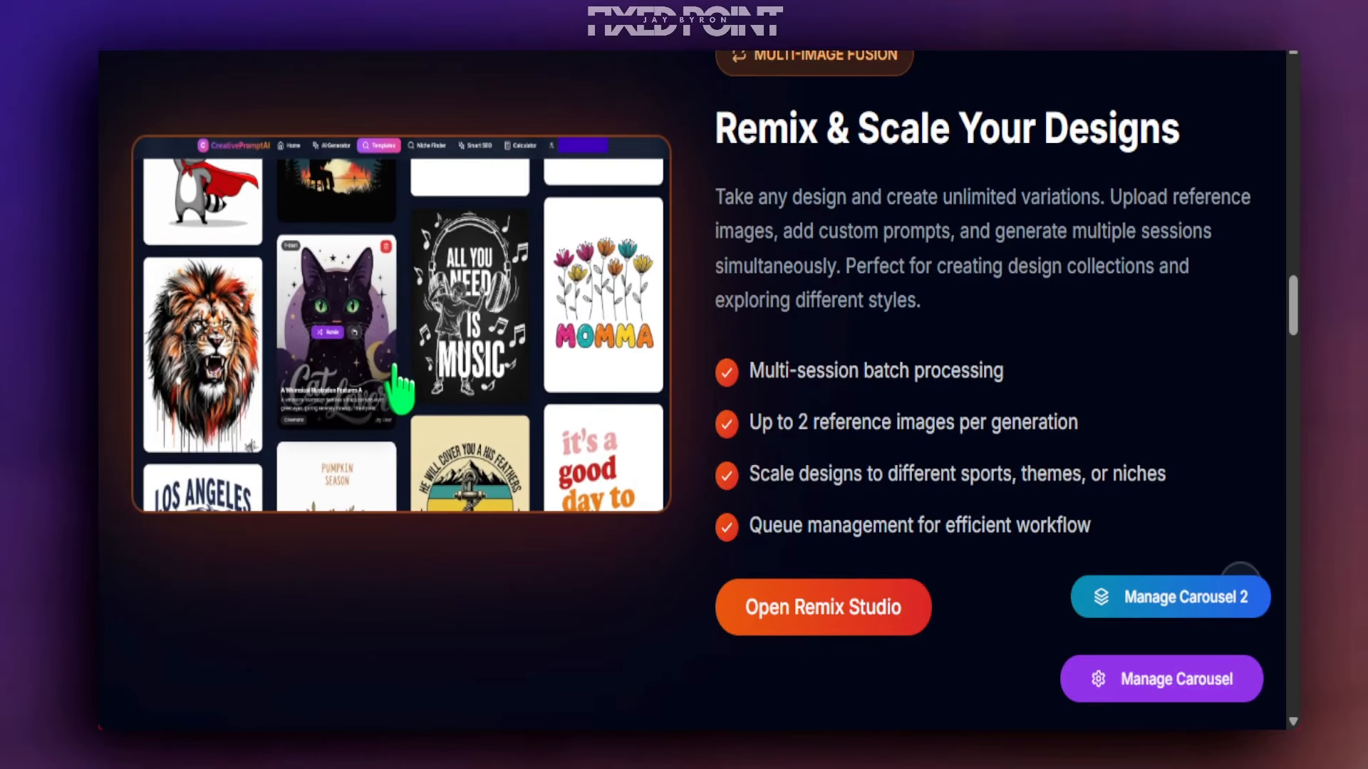
scroll(427, 384, down, 3)
scroll(427, 385, down, 12)
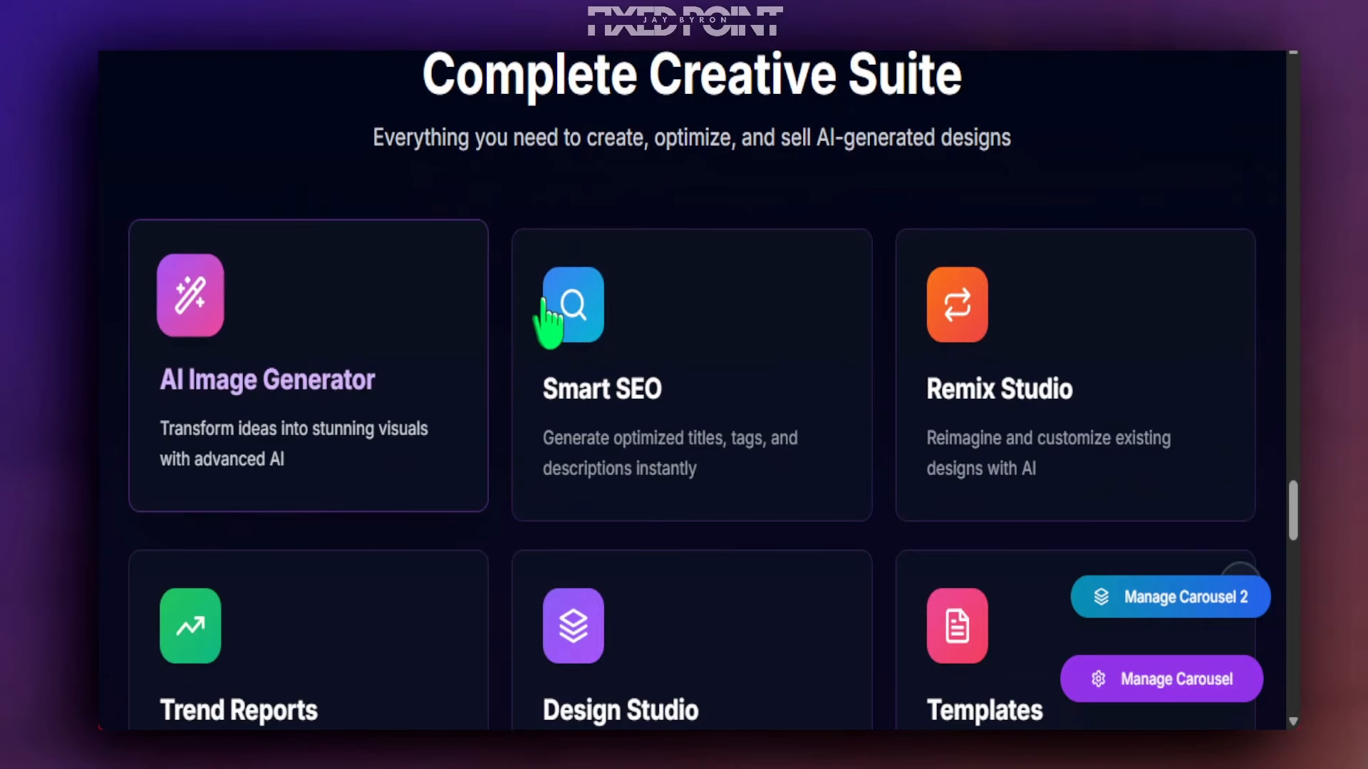
scroll(540, 302, down, 5)
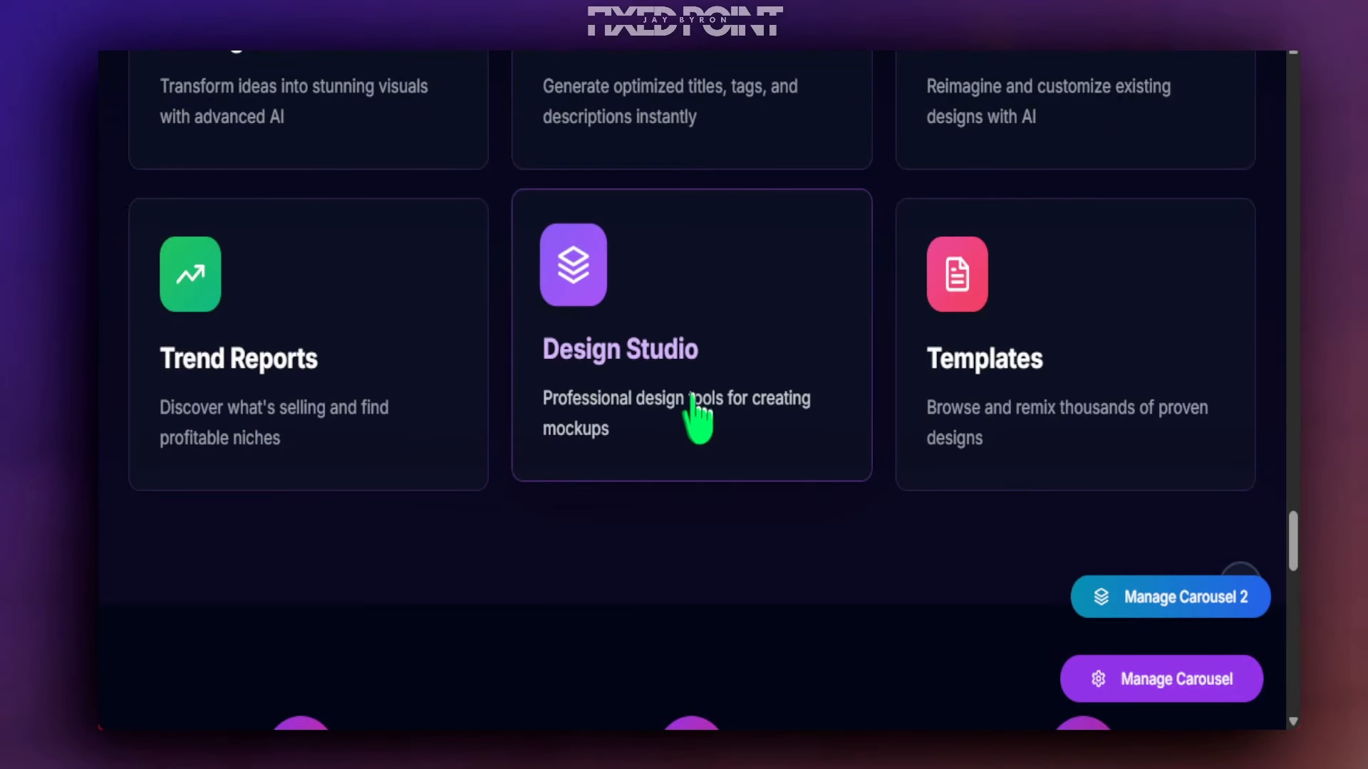
Open Remix Studio and choose the T-Shirt PNG Design Variation Pre-Prompt with a white background.
scroll(968, 351, up, 5)
click(966, 345)
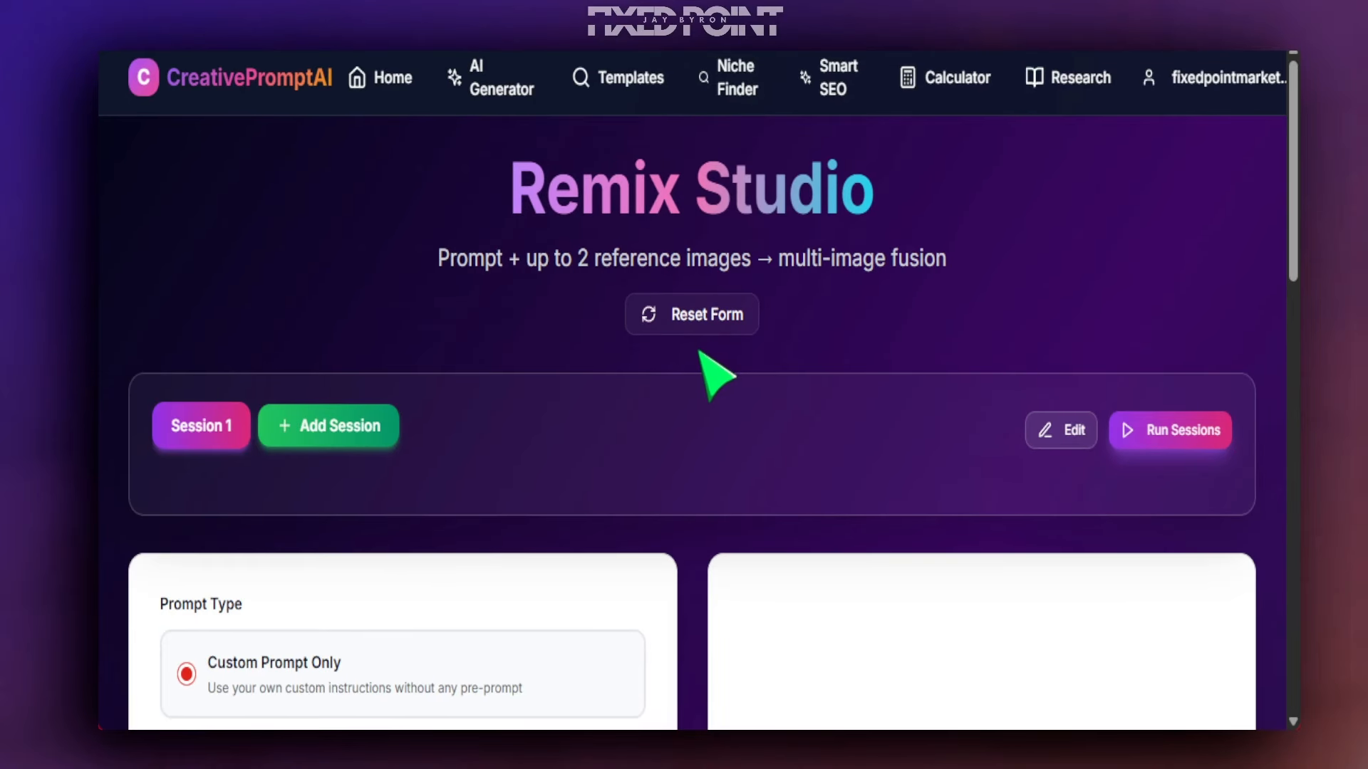
scroll(525, 365, down, 6)
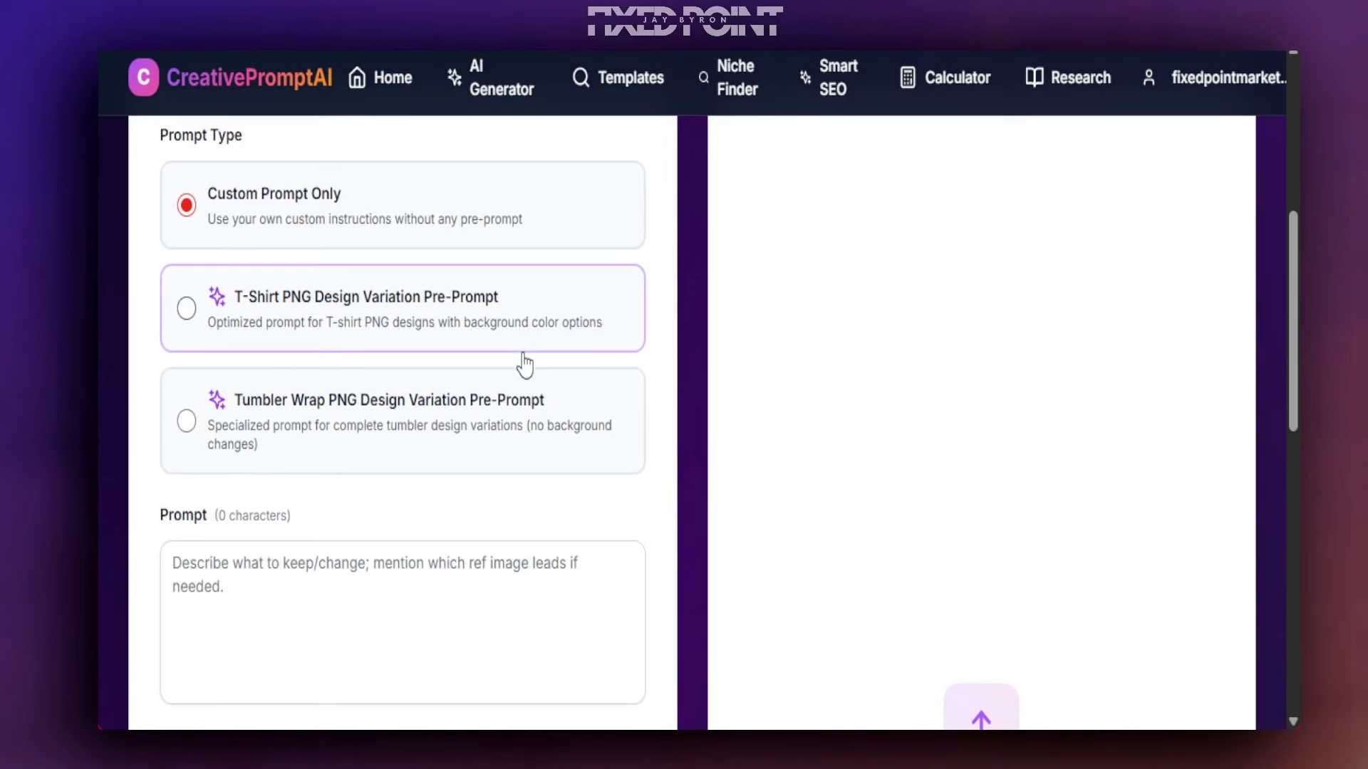
click(187, 308)
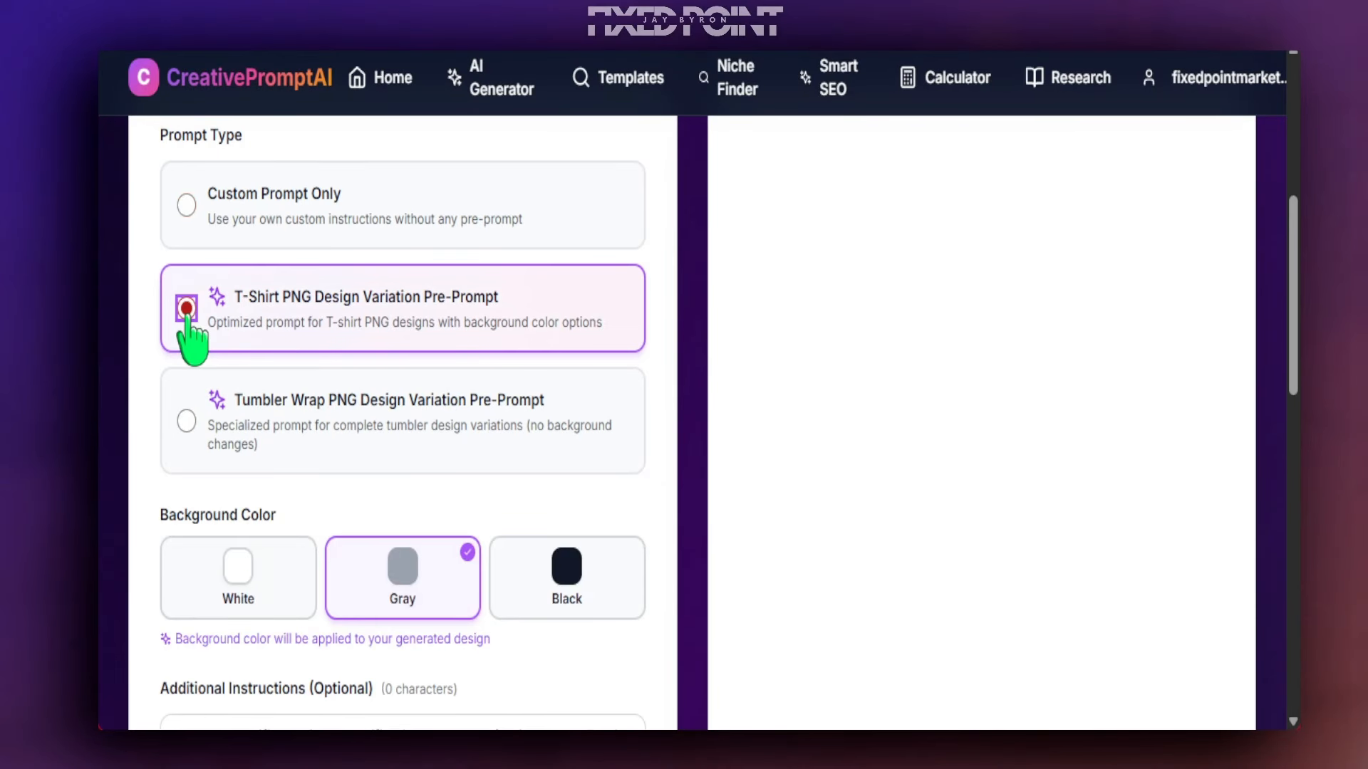
click(226, 574)
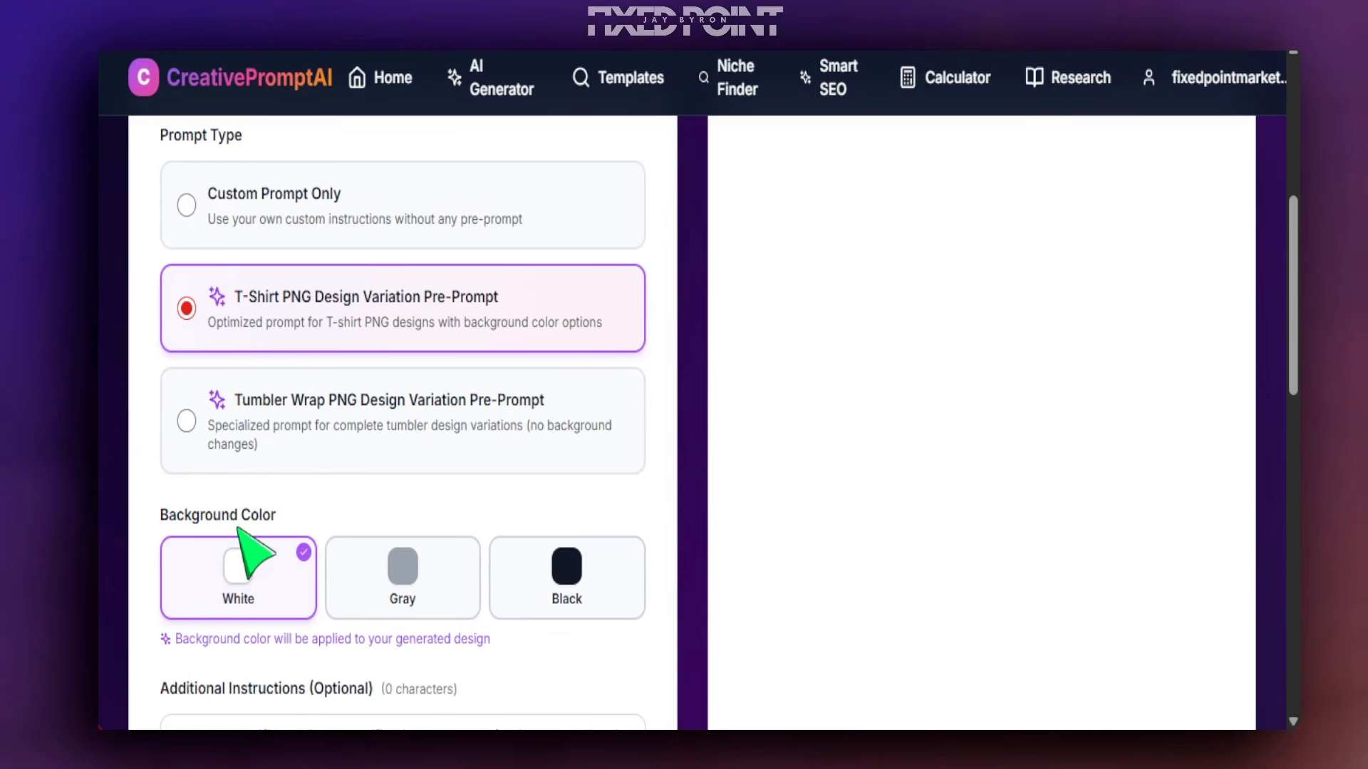
Paste the copied John 3:16 shirt image from the clipboard as the required first reference image.
scroll(245, 544, down, 3)
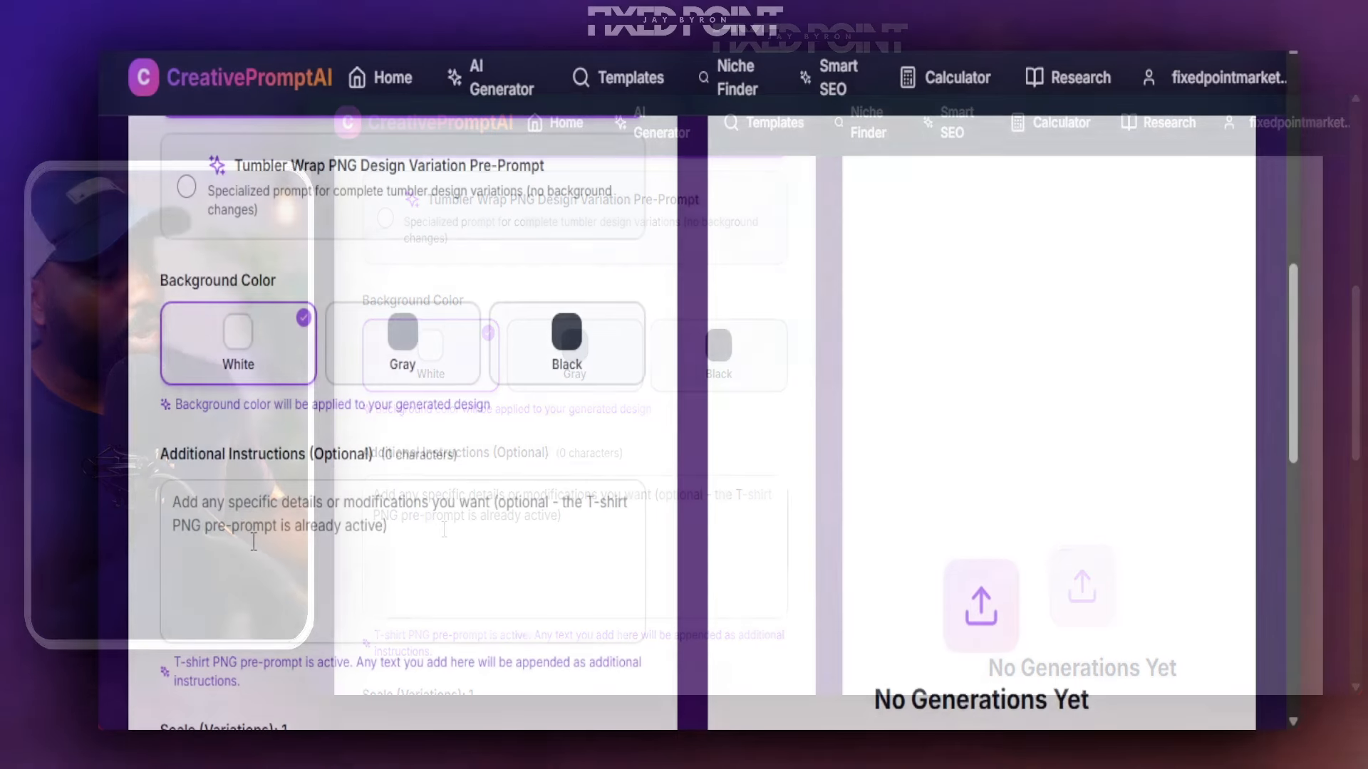
scroll(474, 396, down, 8)
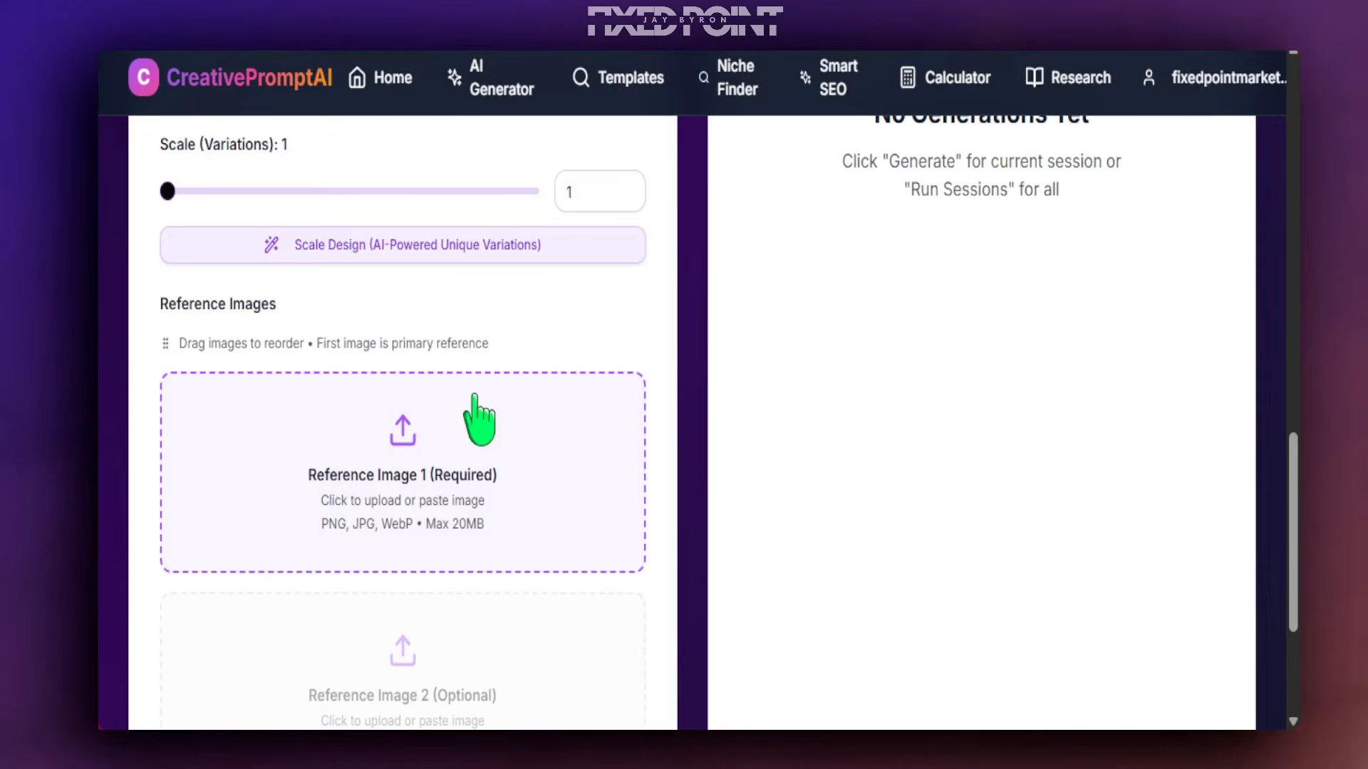
click(397, 450)
click(787, 298)
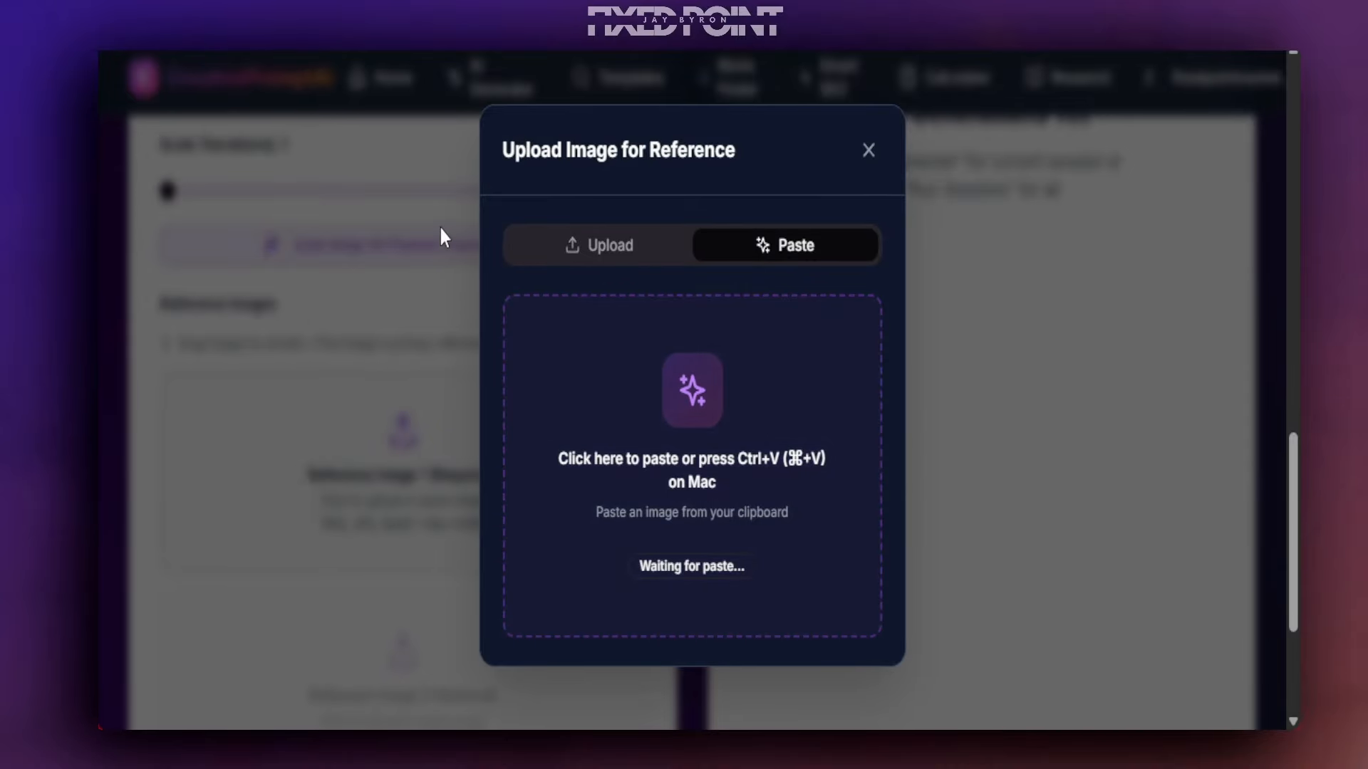
key(ctrl+v)
Crop the reference image to the JOHN 3:16 artwork at 506 × 448 and save the crop.
click(244, 519)
drag(648, 308, 588, 292)
drag(693, 449, 884, 547)
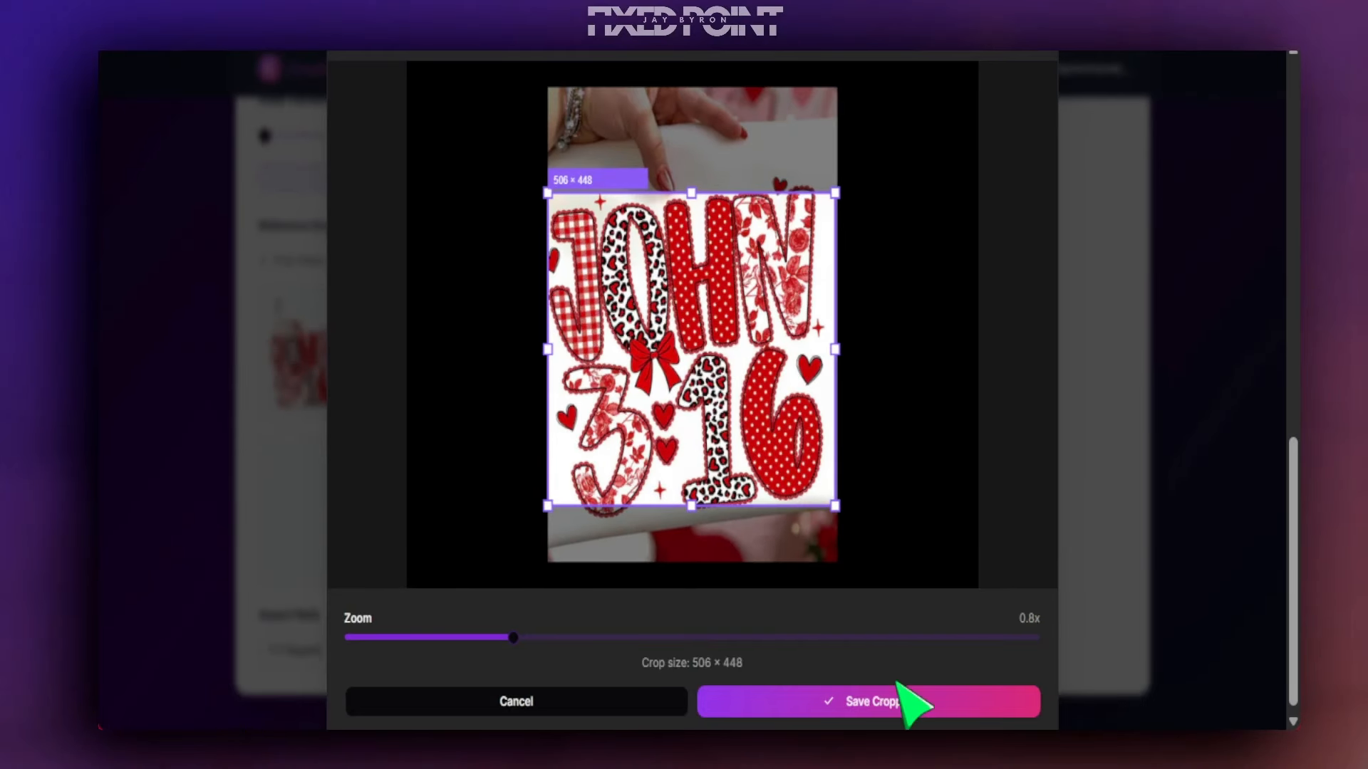
click(905, 699)
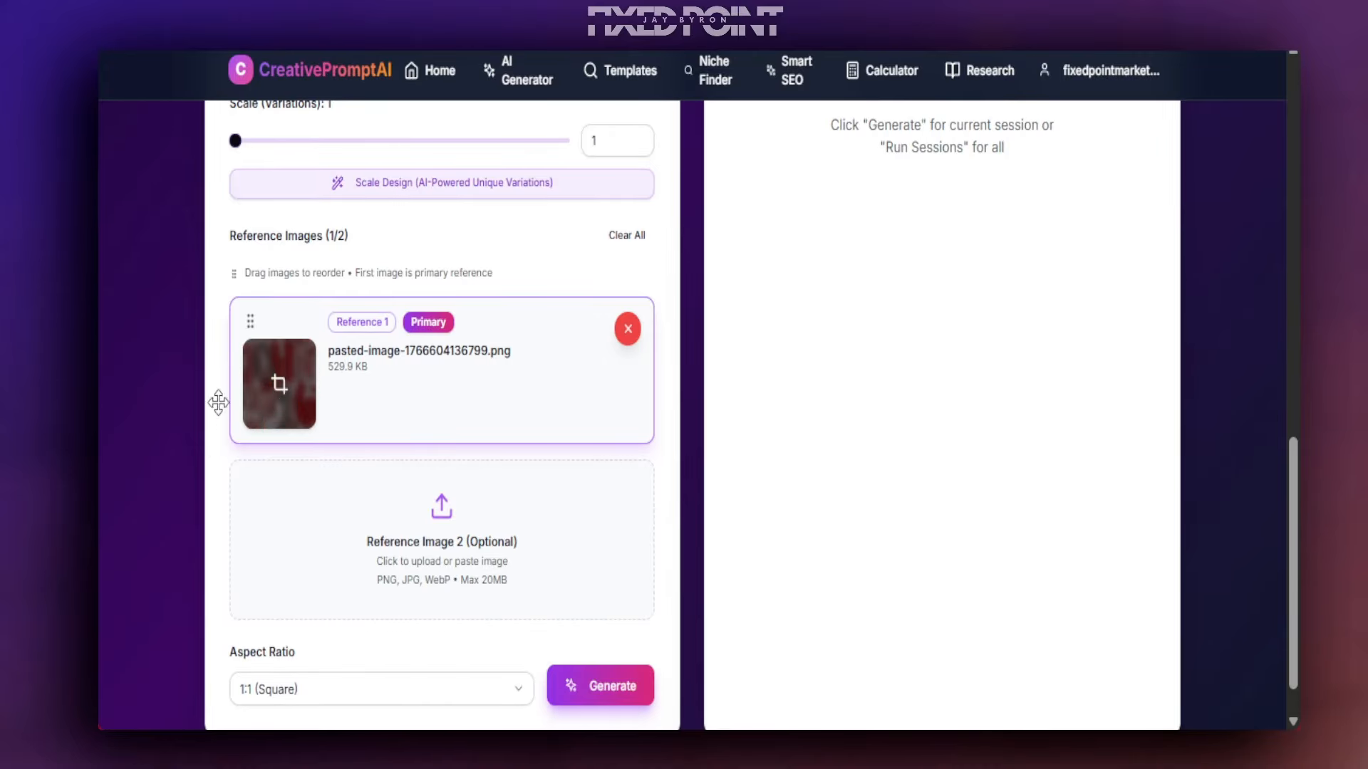
Set the number of variations to 4 and generate the designs from the reference image.
scroll(206, 396, up, 5)
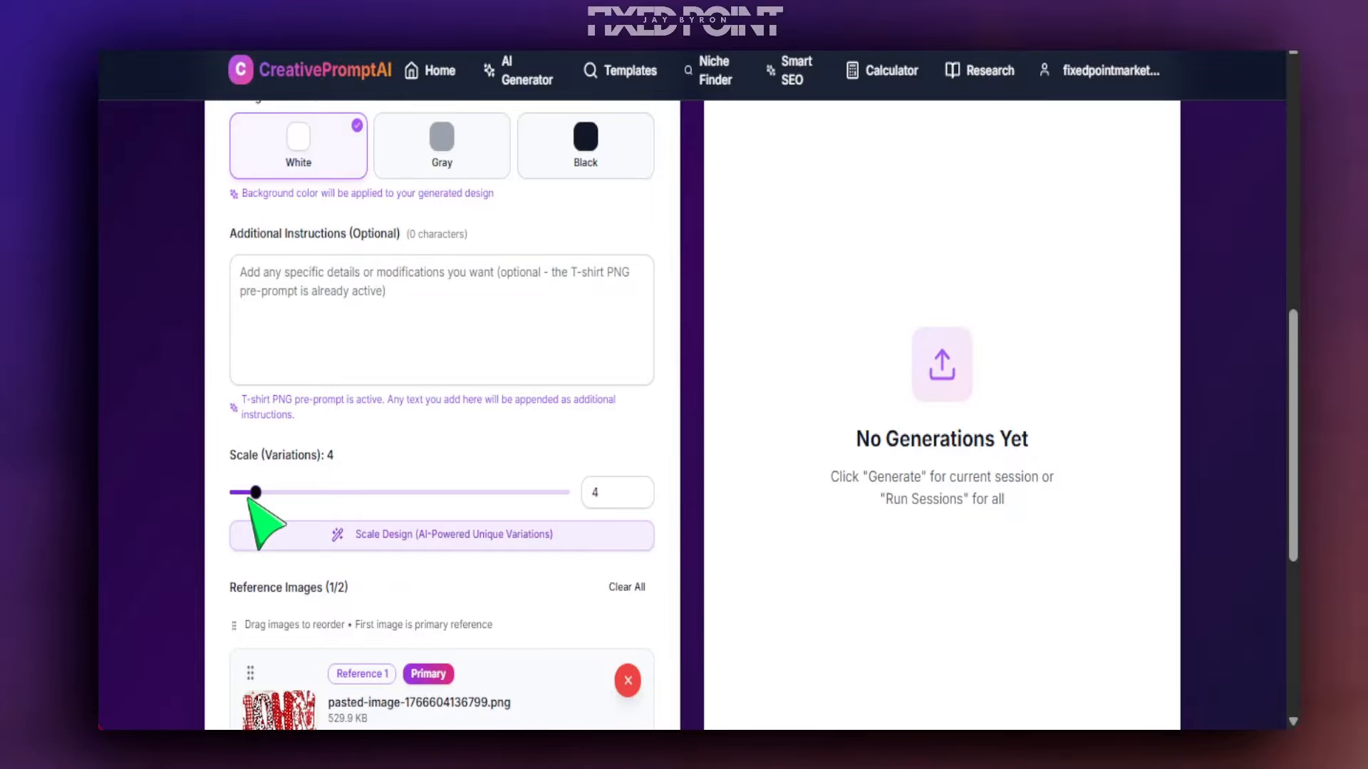
scroll(267, 530, down, 5)
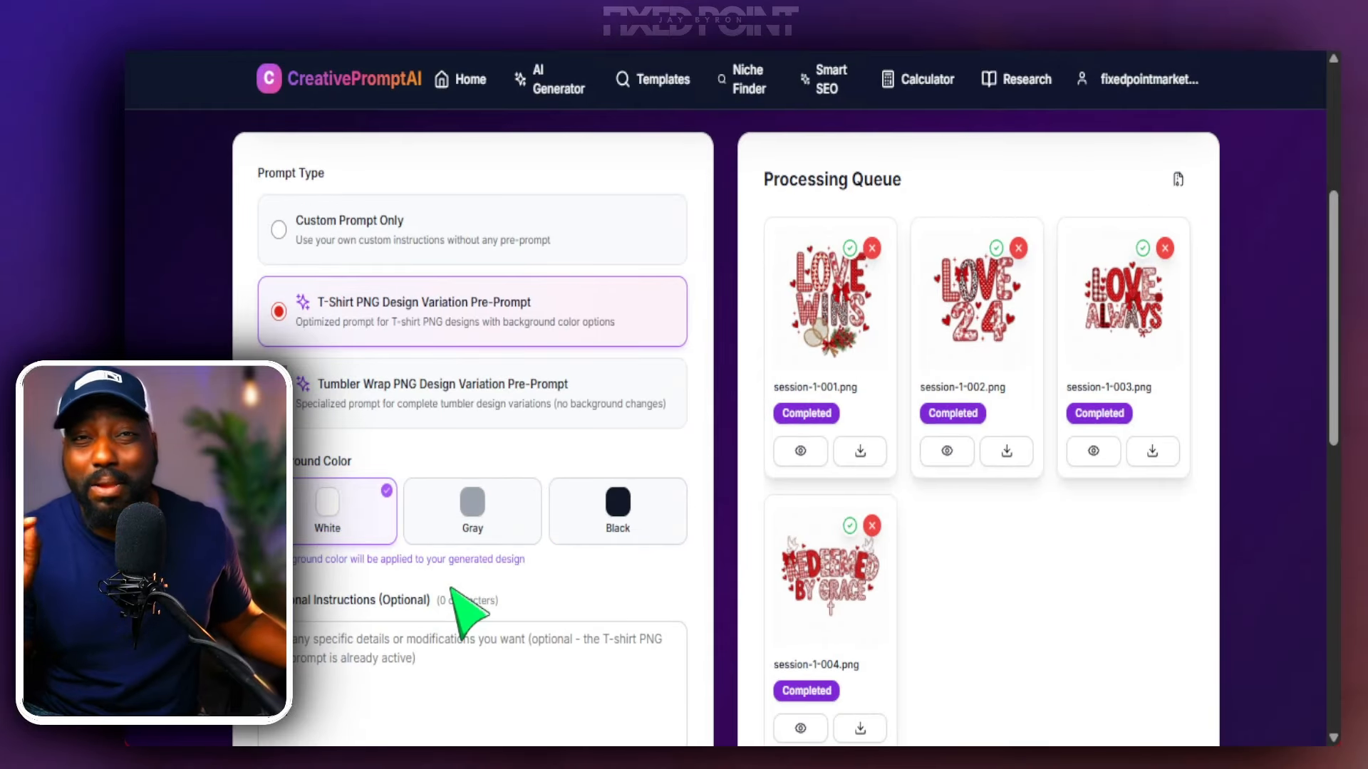
Preview the generated LOVE WINS design and page through the other variations in the processing queue.
scroll(456, 594, down, 10)
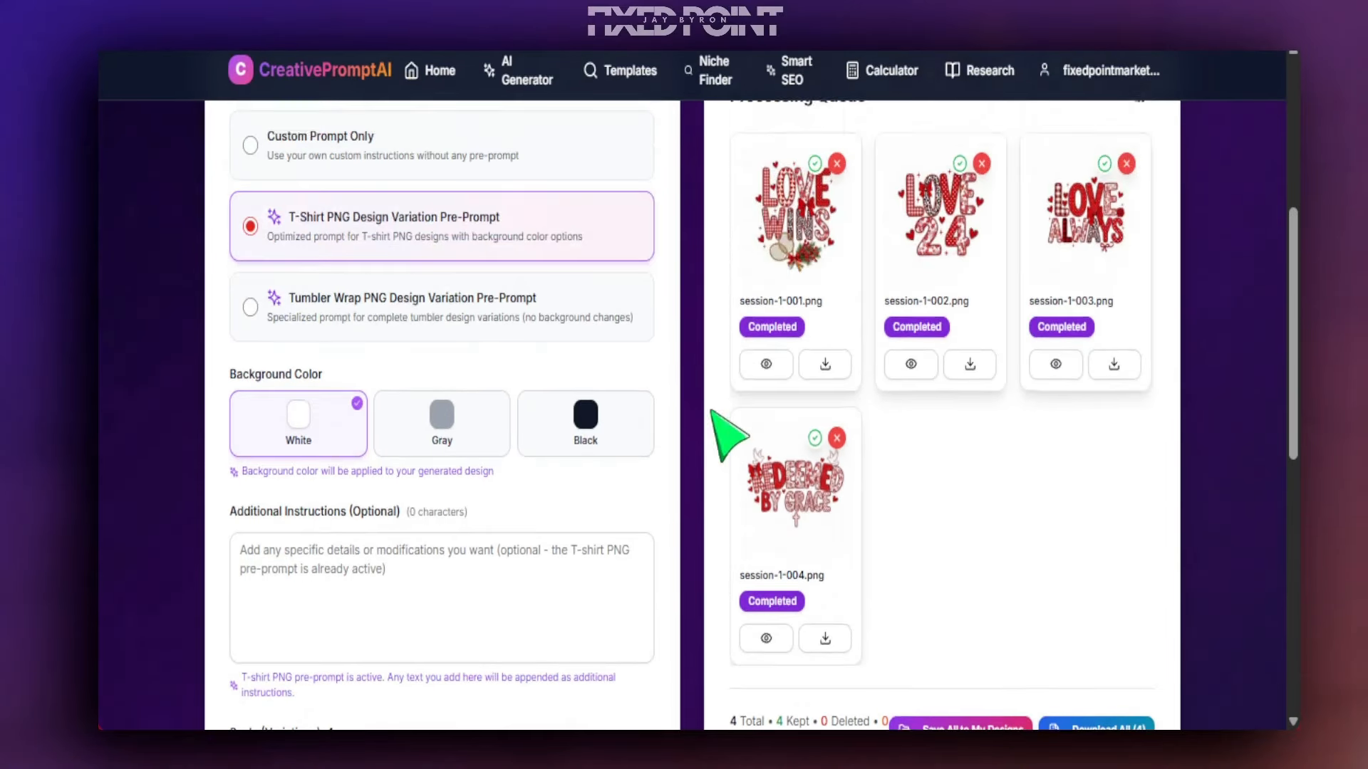
scroll(726, 442, up, 2)
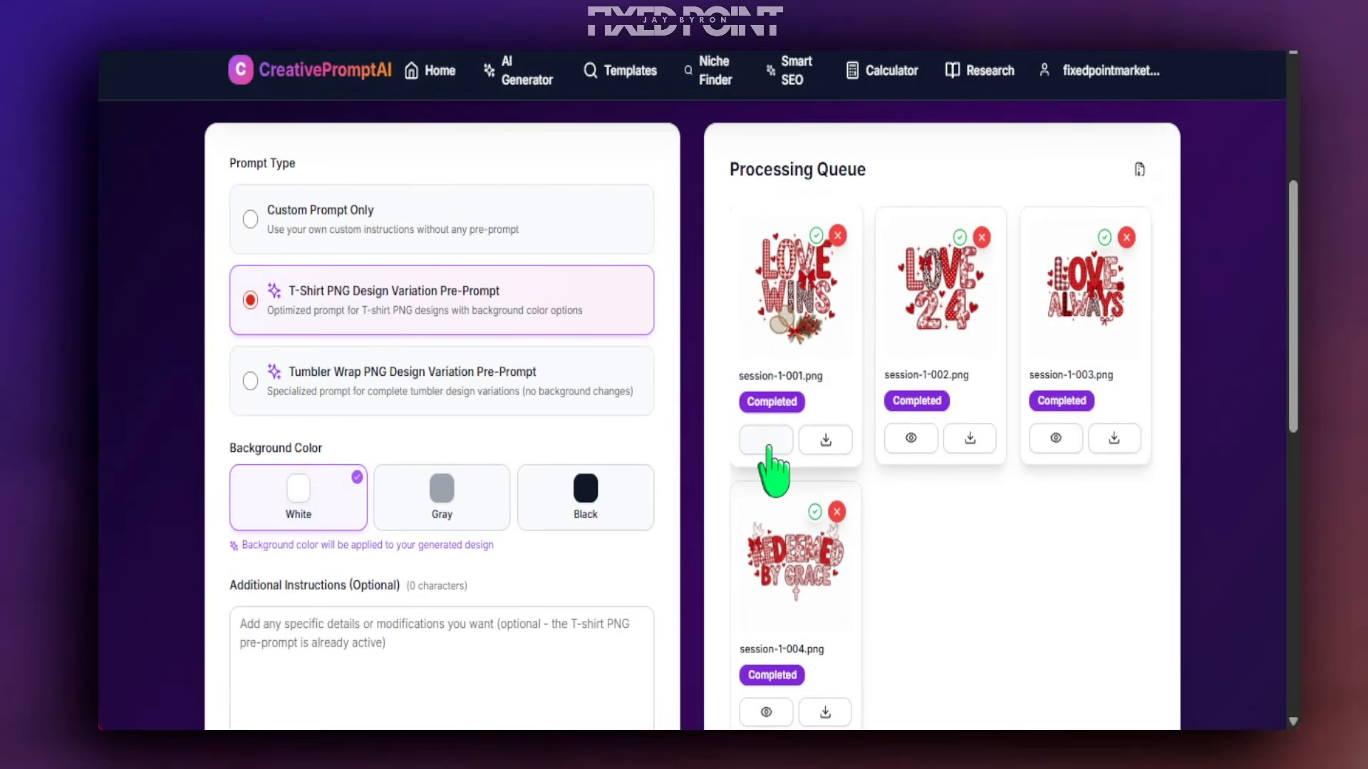
click(763, 450)
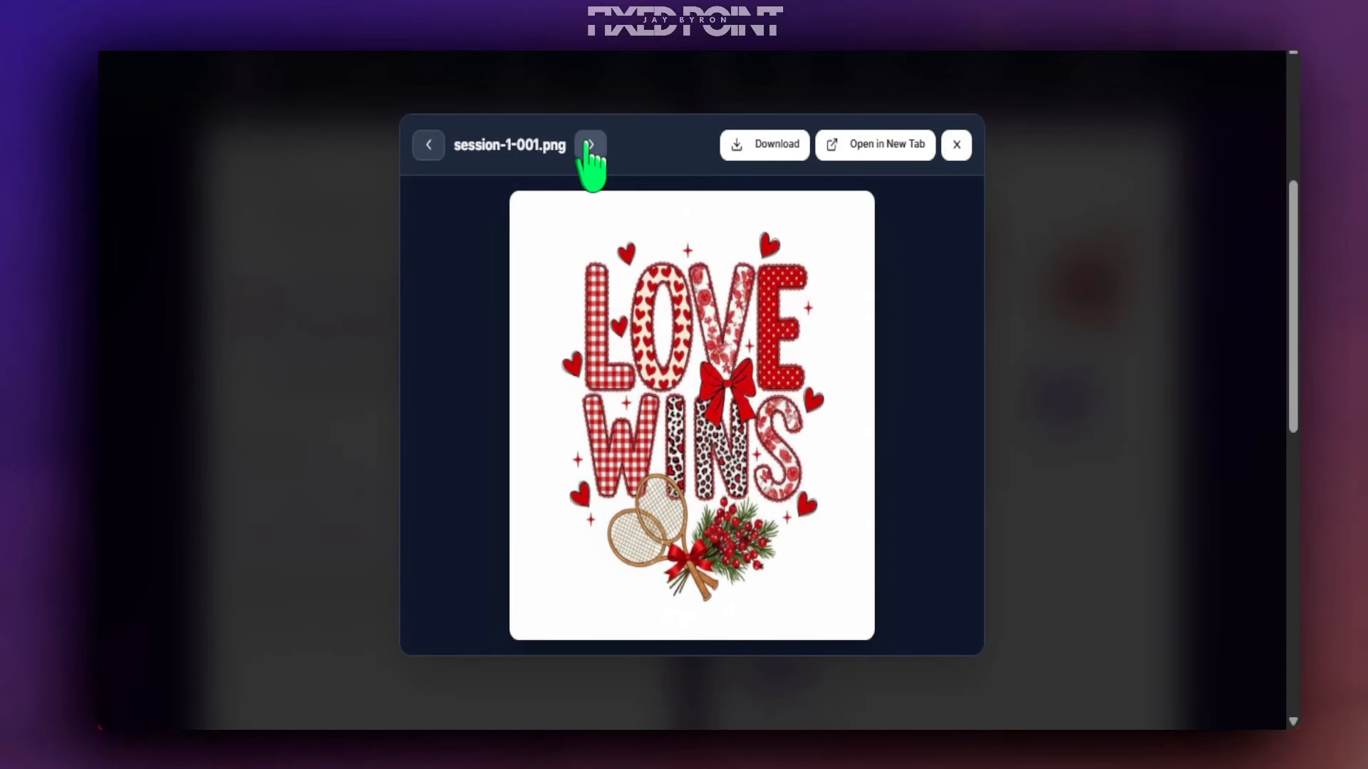
click(590, 146)
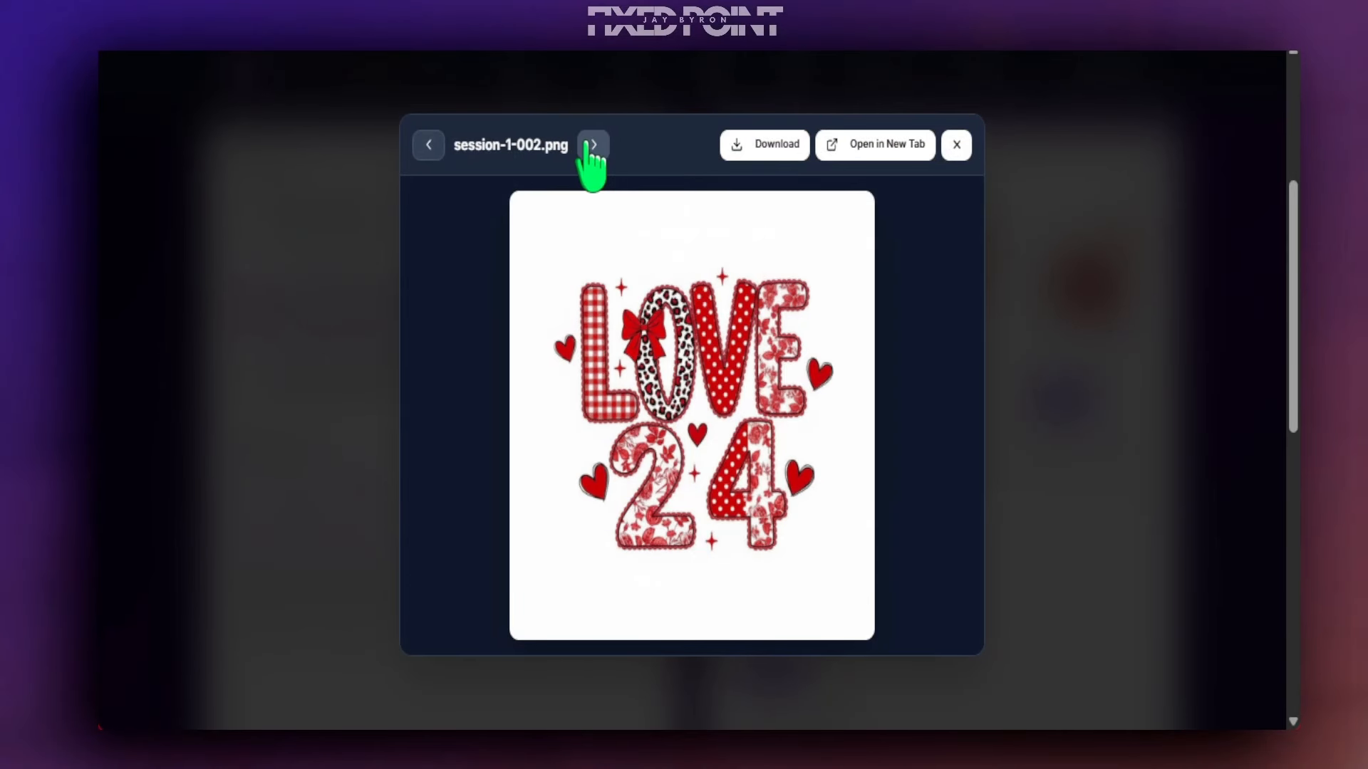
double_click(591, 146)
click(436, 147)
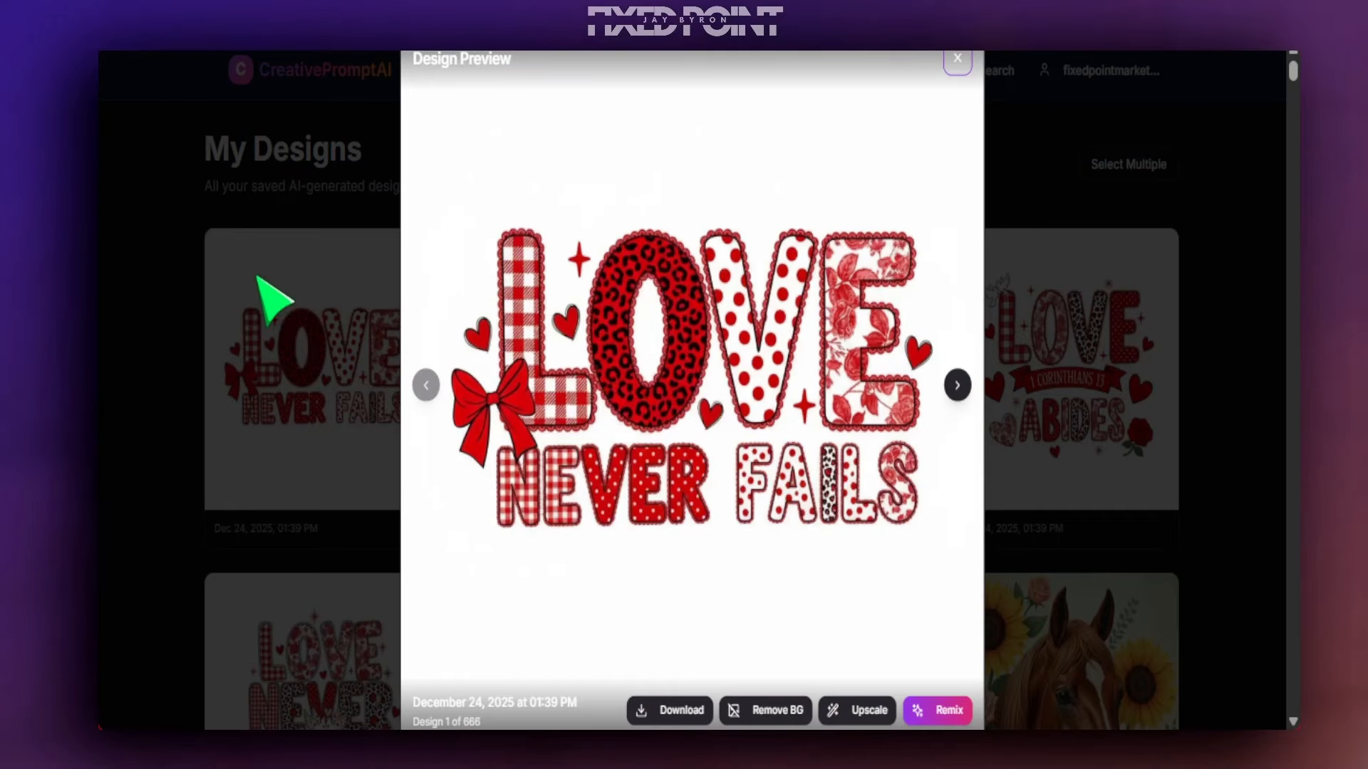
Browse the saved design previews and remix the three-line LOVE NEVER FAILS design with the doves.
click(958, 387)
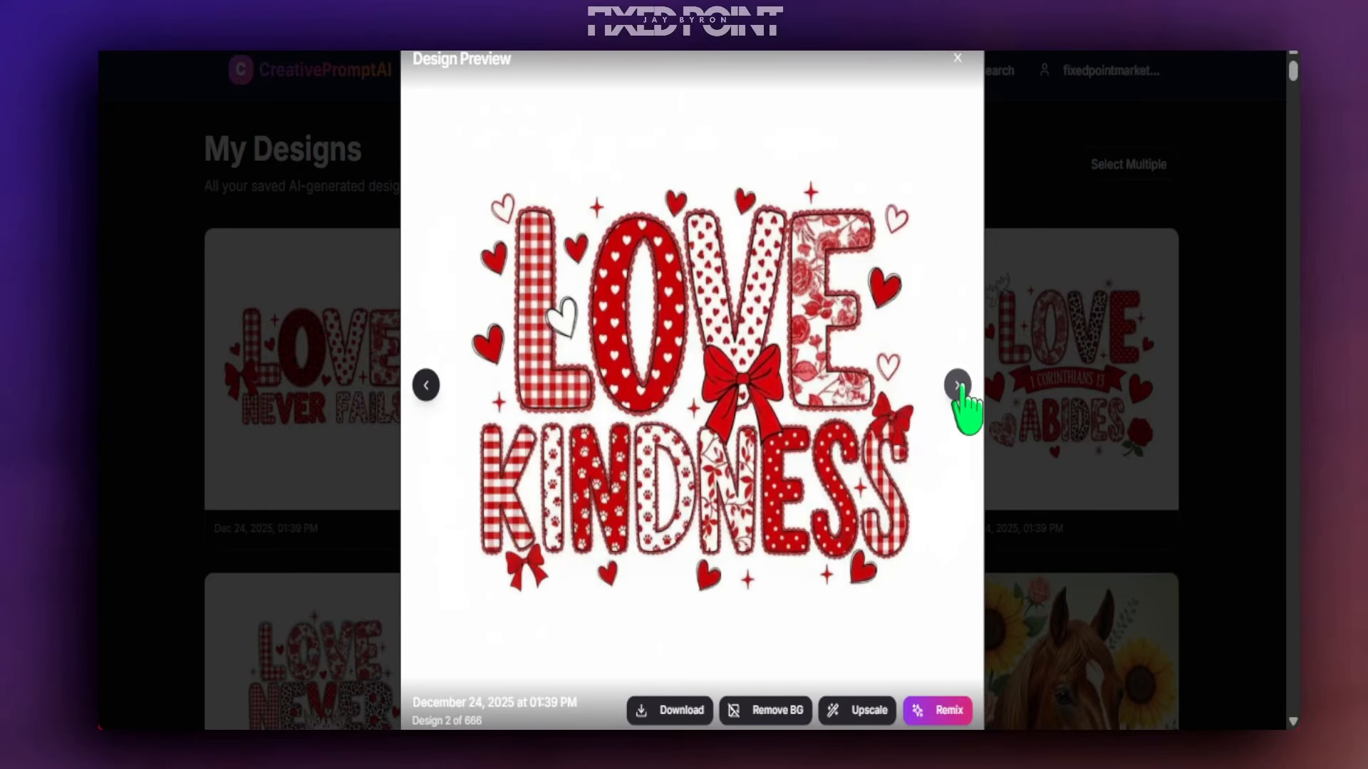
click(959, 386)
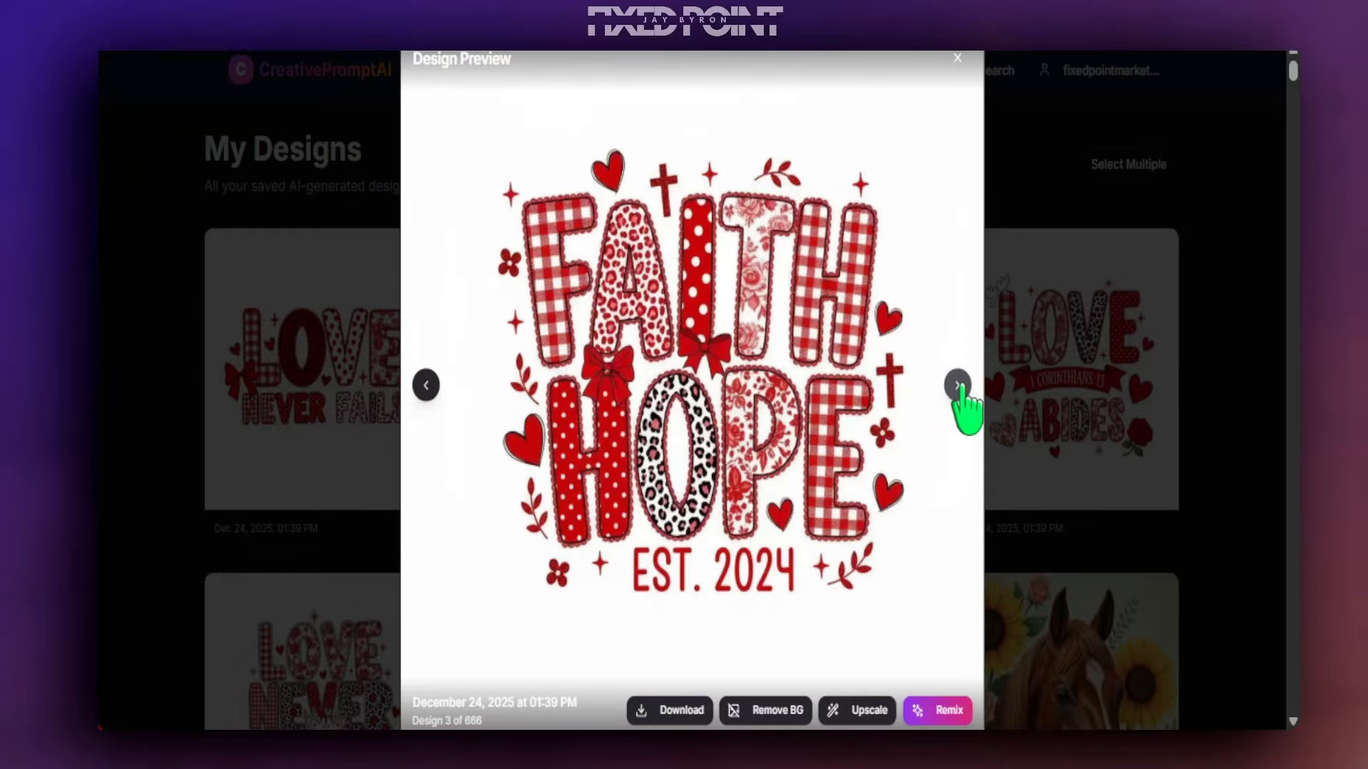
click(958, 386)
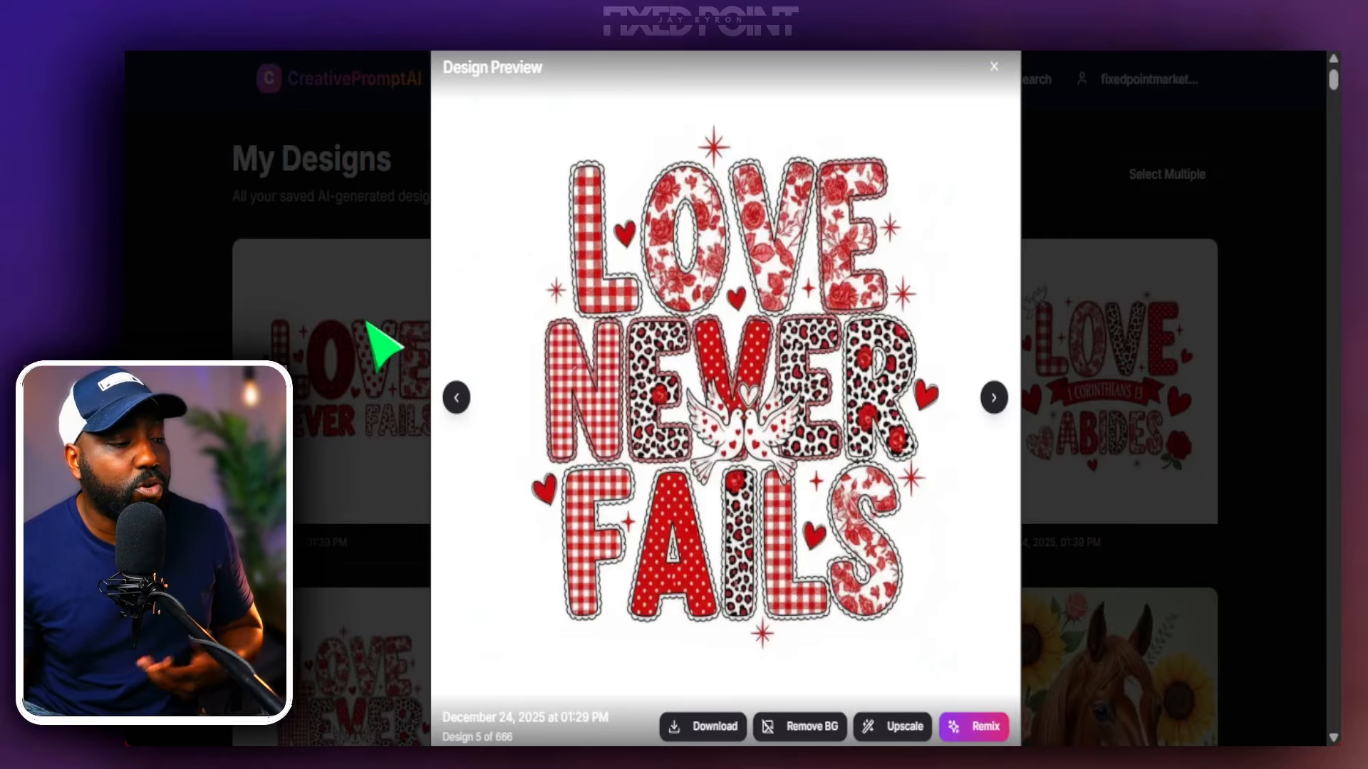
click(958, 727)
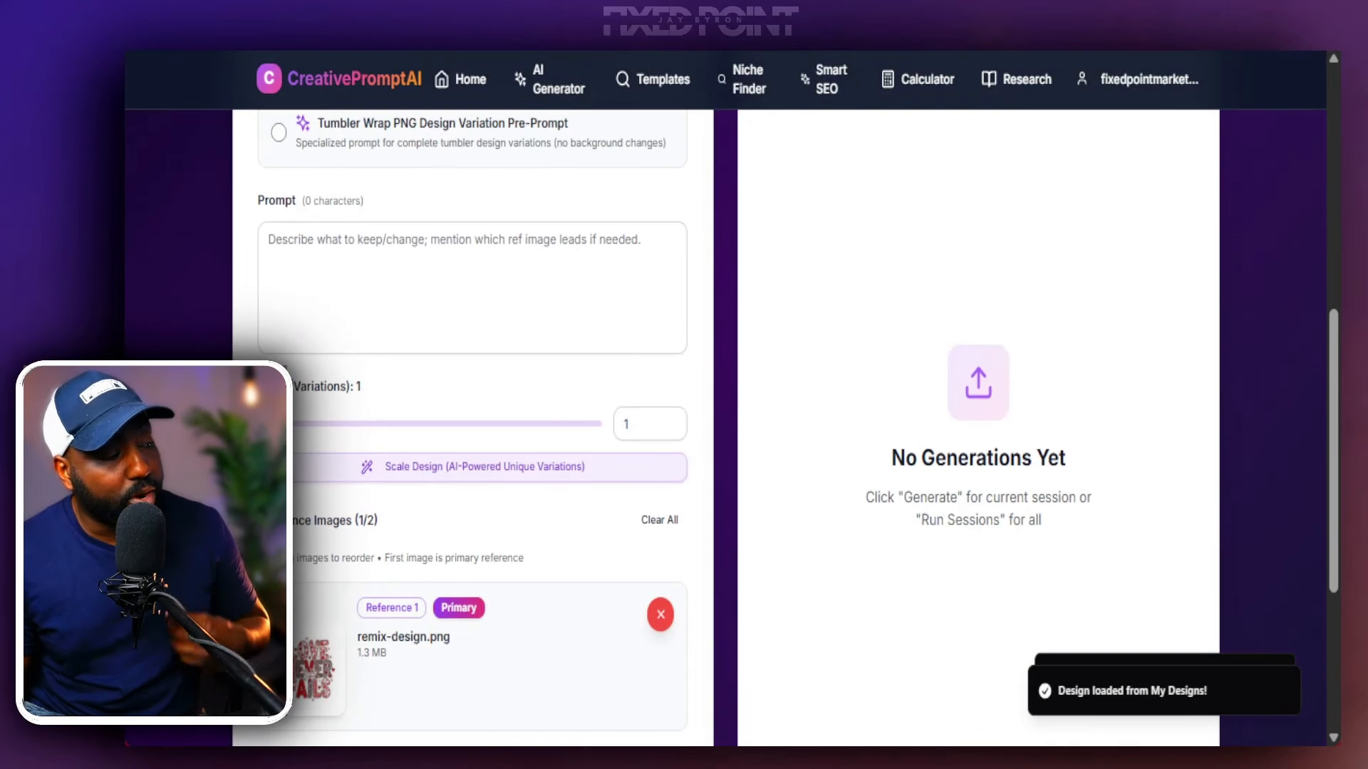
Enter the prompt "Change the words to say 1st Grade Sweethearts but keep the same letter style" and set the variations to 4.
scroll(725, 427, down, 3)
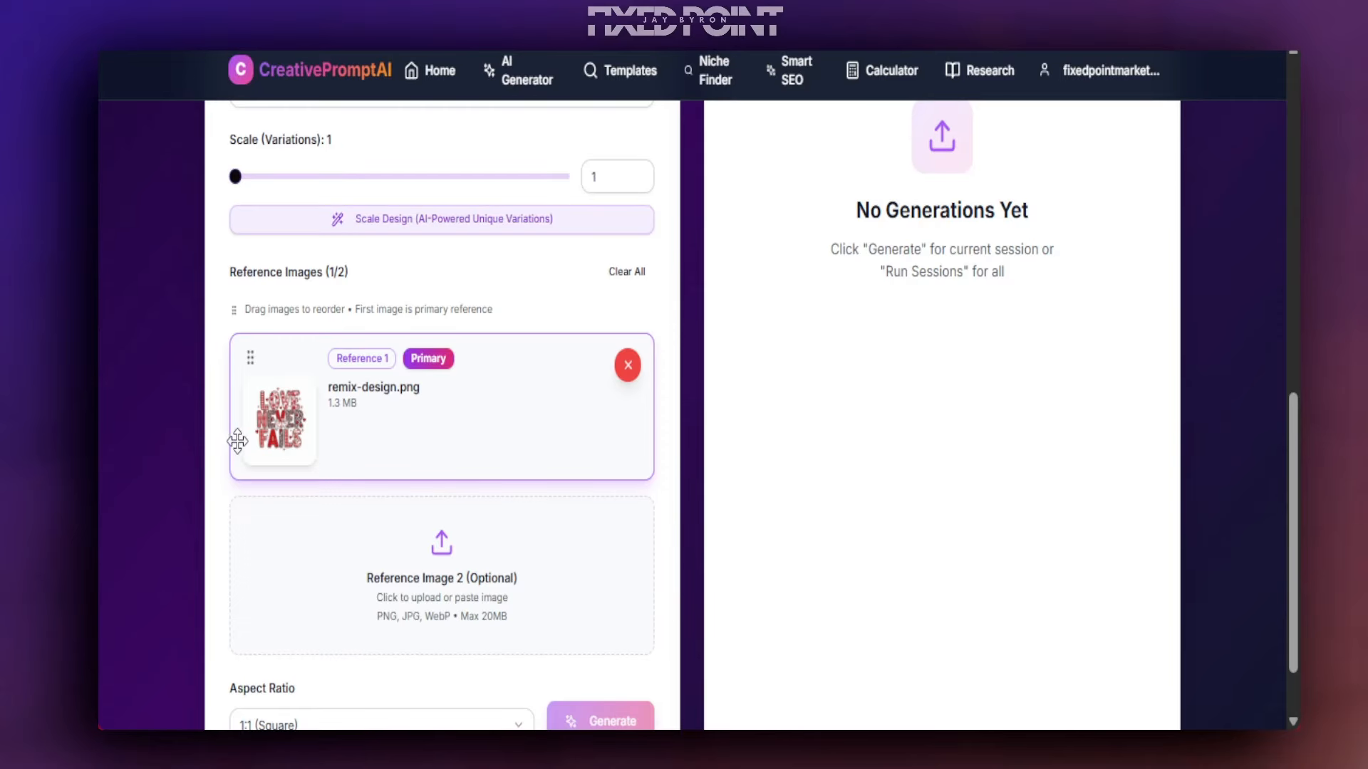
scroll(242, 438, up, 8)
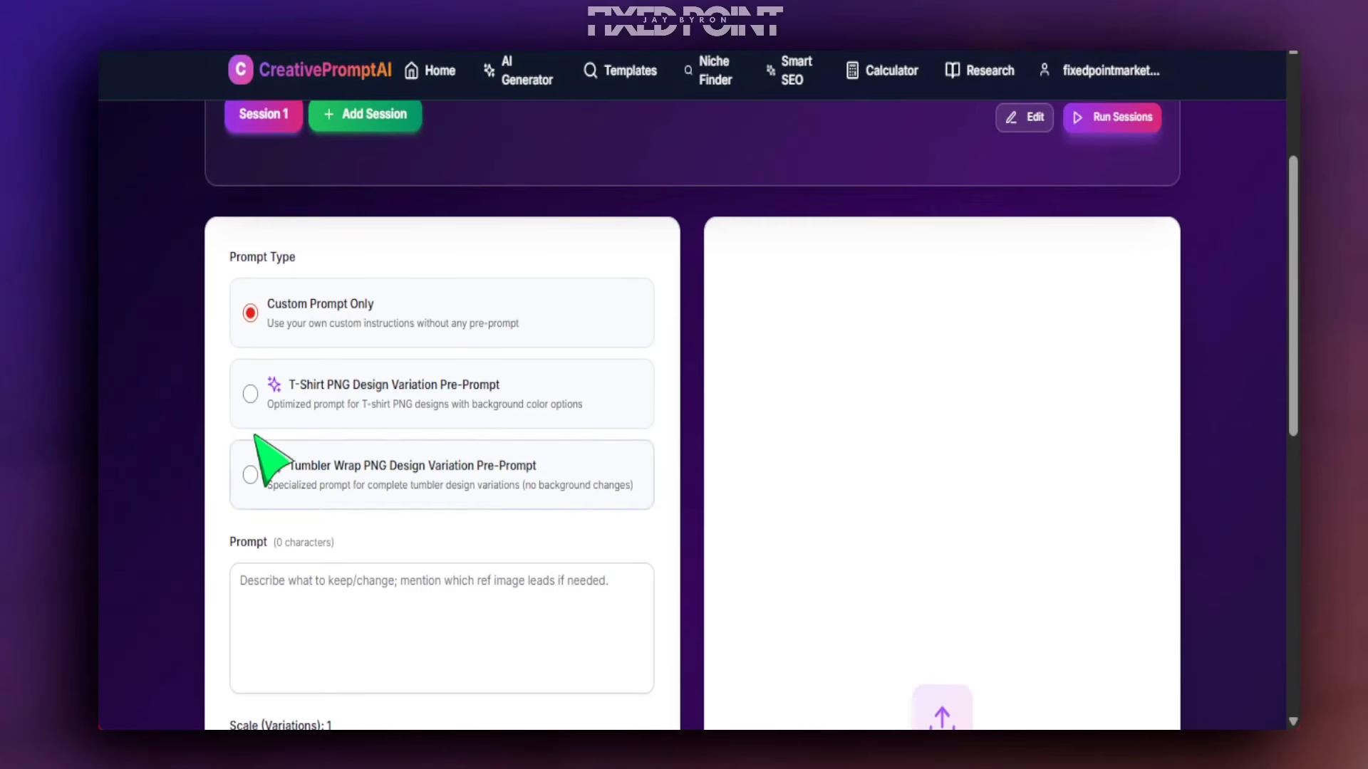
scroll(308, 335, down, 3)
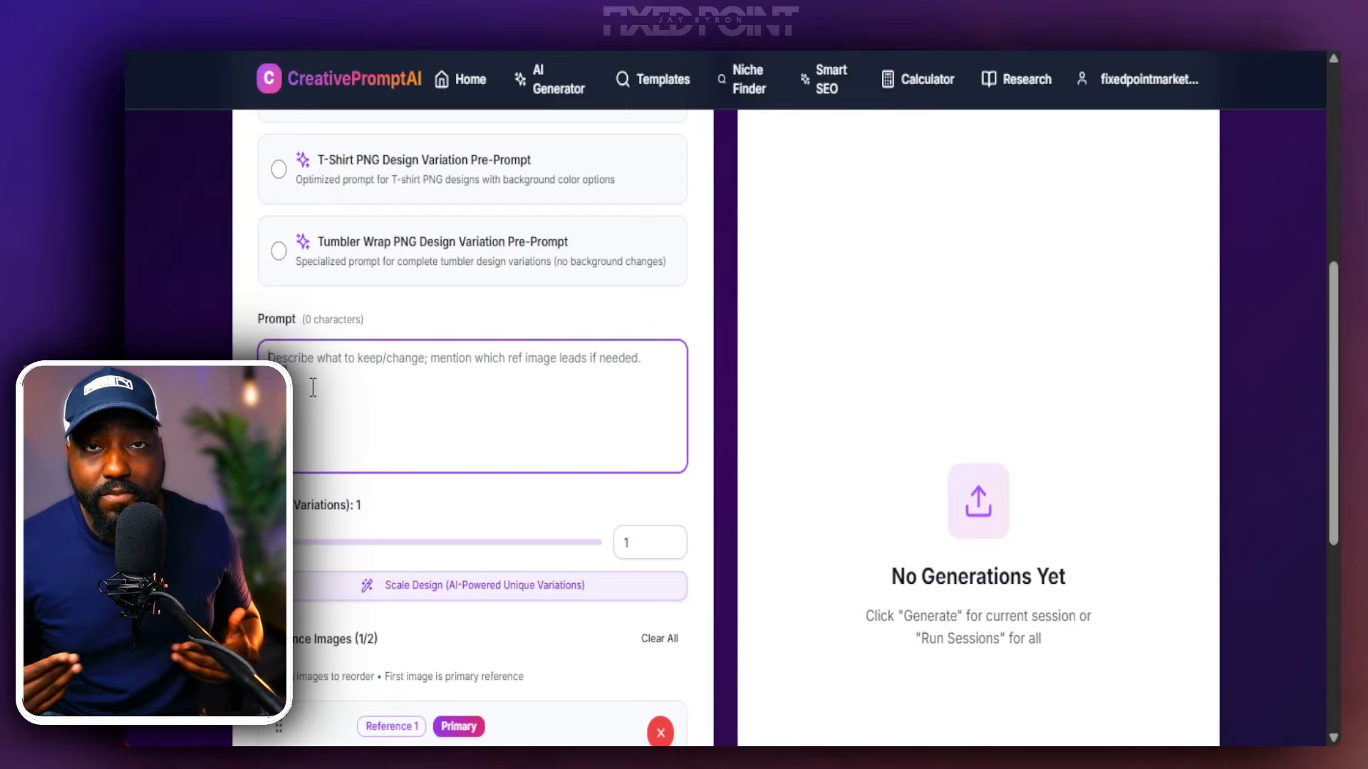
scroll(293, 377, down, 3)
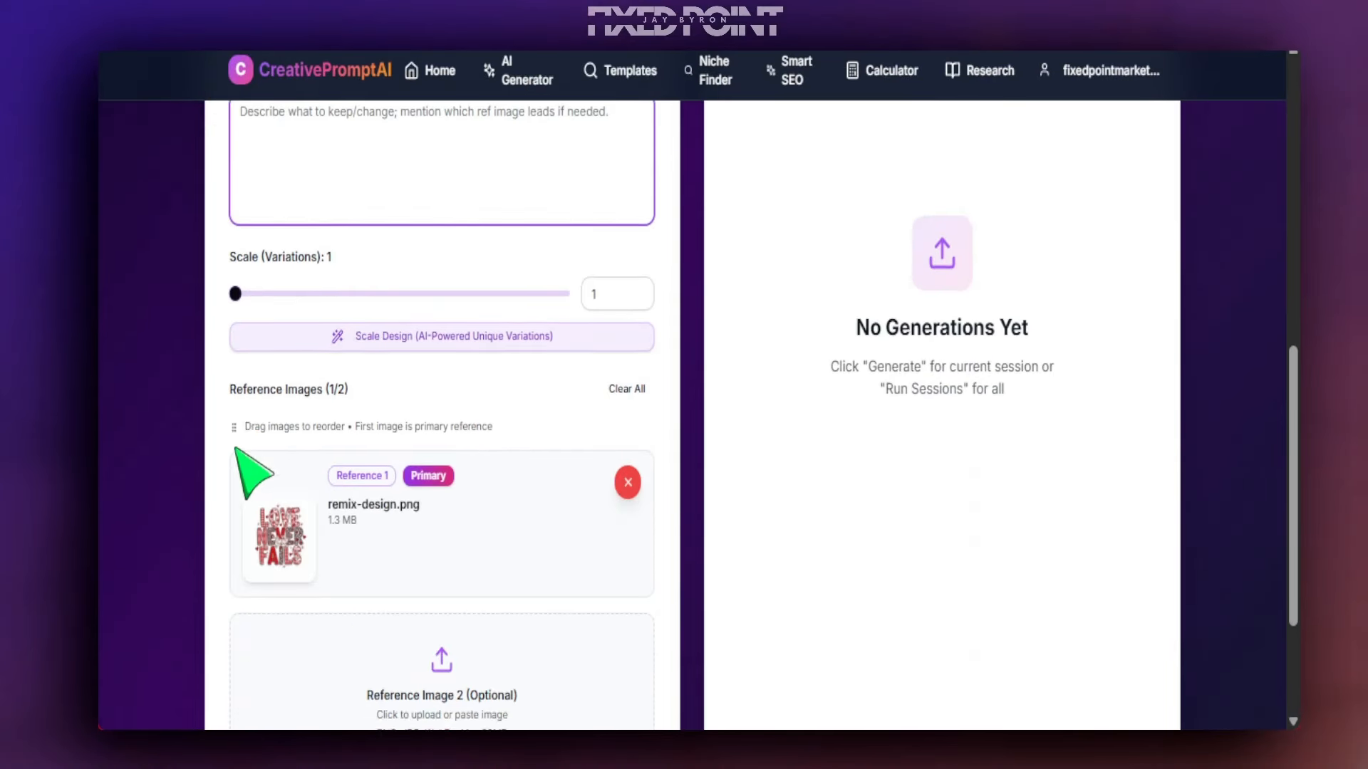
scroll(285, 406, up, 3)
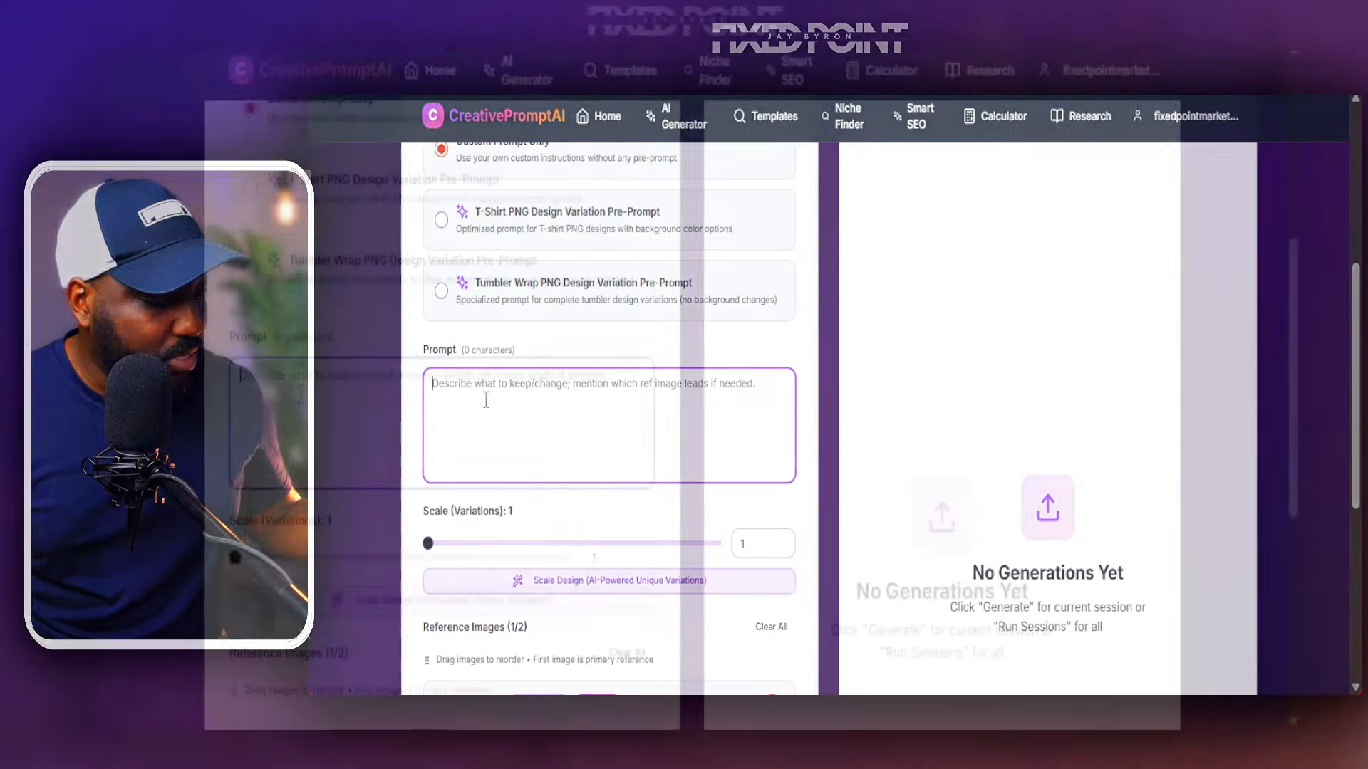
text(hange the words to say 1st Grade Sweethearts but keep the same letter style)
scroll(285, 442, up, 2)
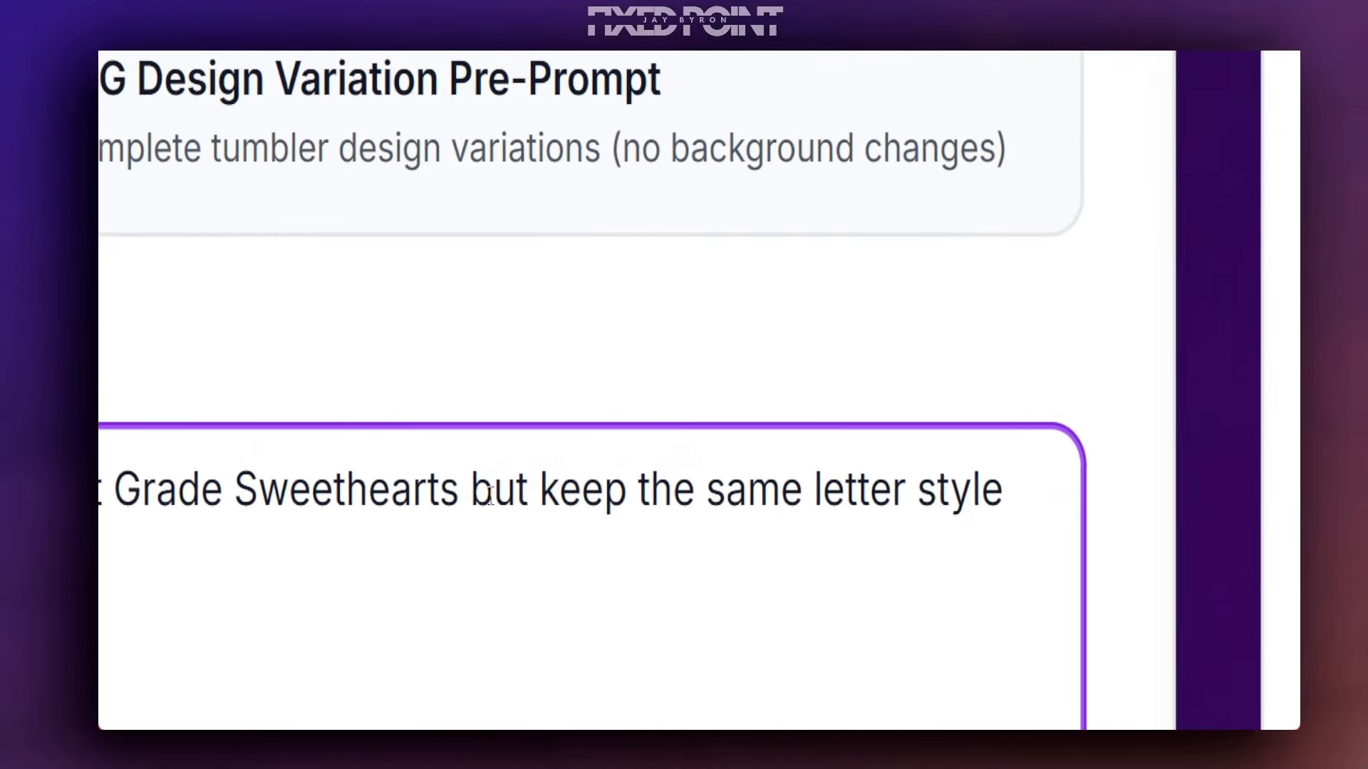
scroll(238, 489, down, 5)
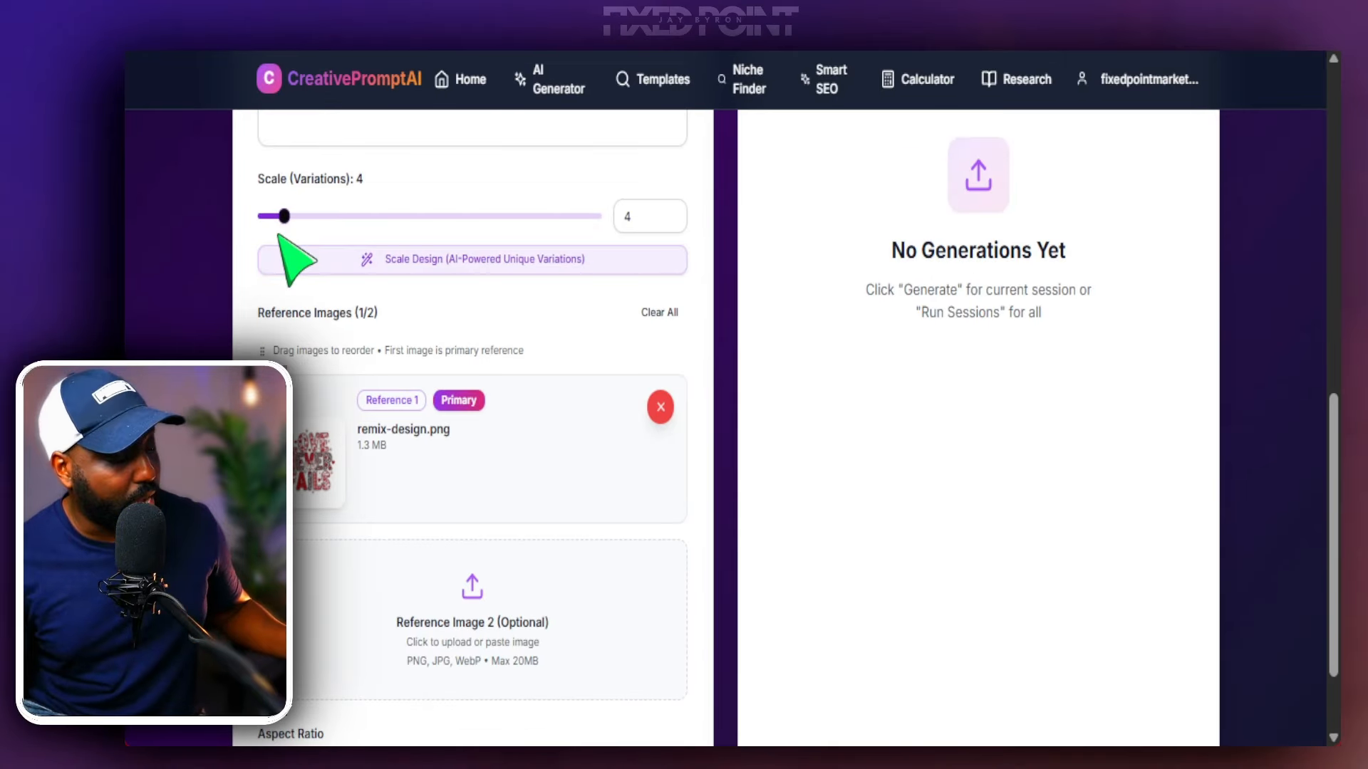
scroll(421, 368, down, 2)
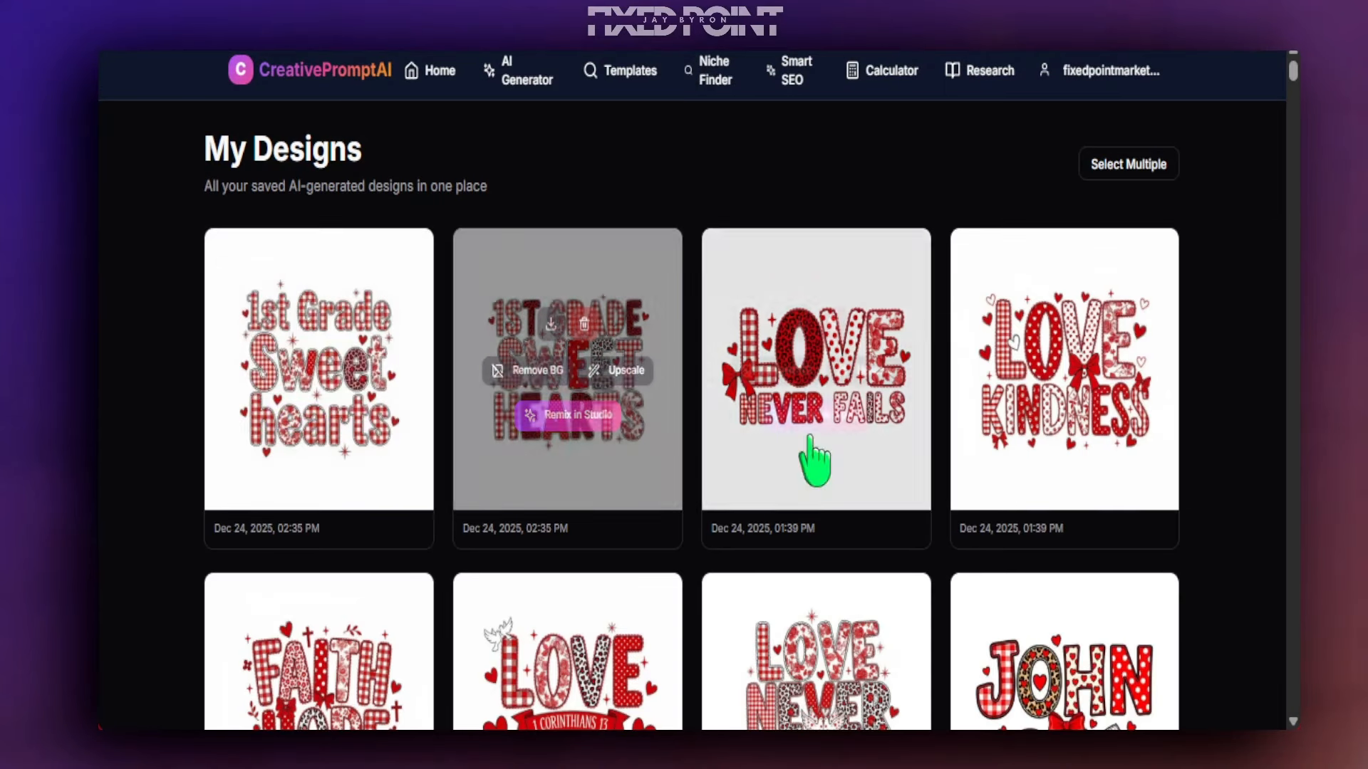
Paste the copied pink and red LOVE image as Reference Image 2 alongside the LOVE KINDNESS design.
scroll(694, 456, down, 3)
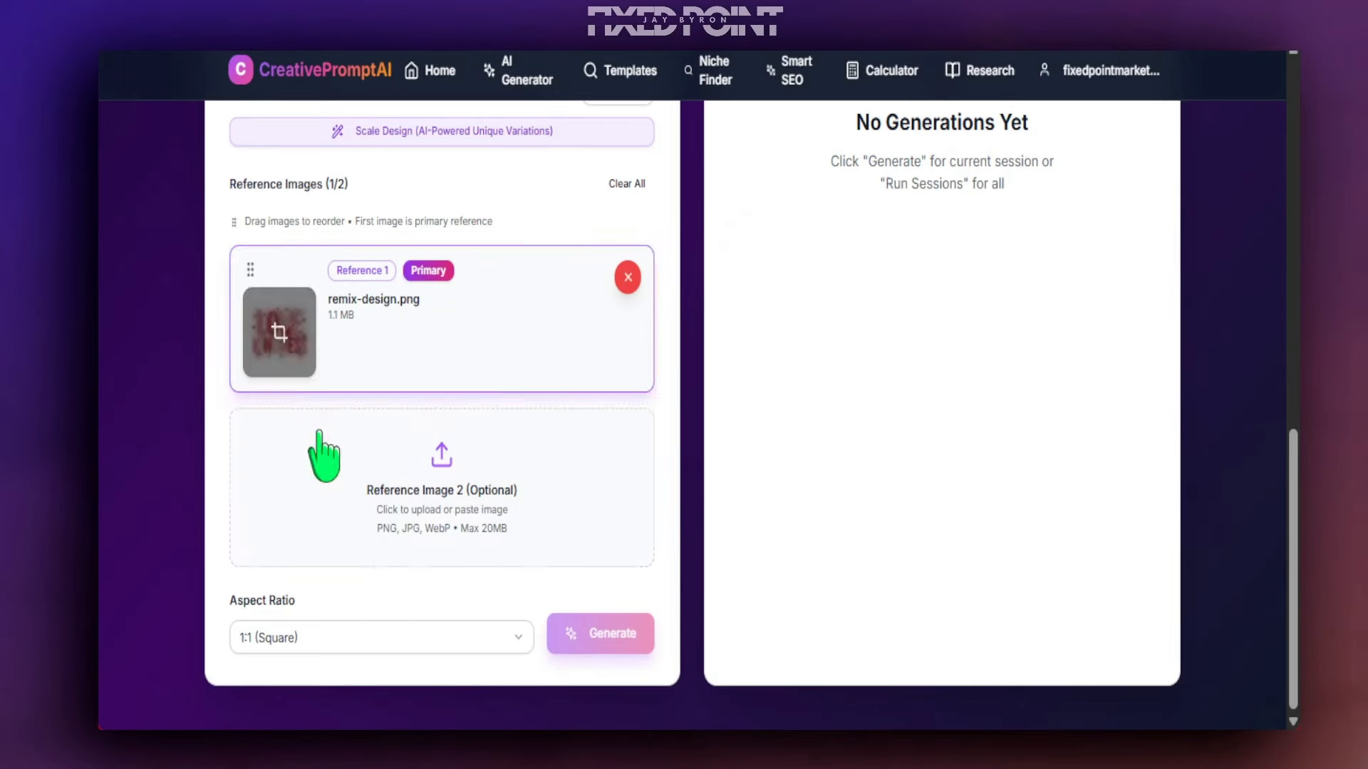
click(458, 449)
click(728, 312)
click(684, 410)
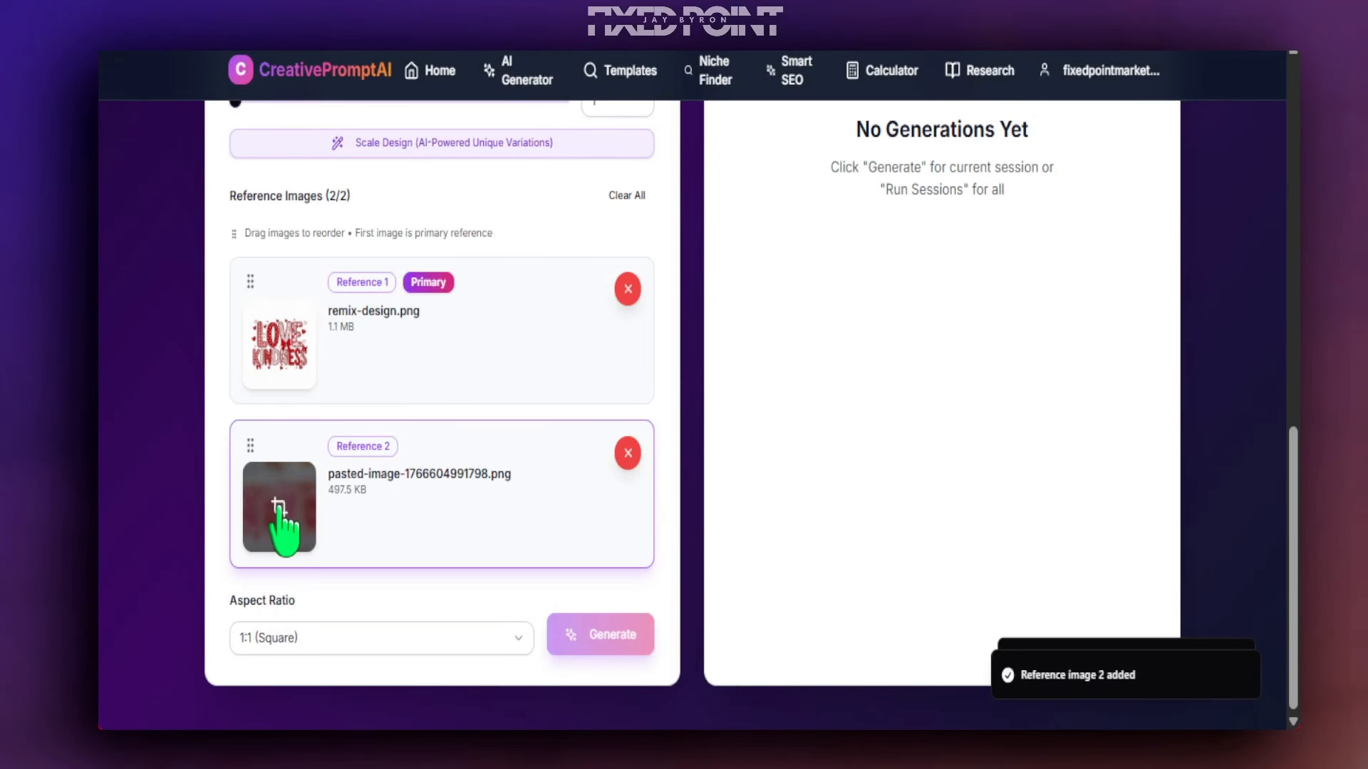
Crop the second reference image to the LOVE artwork at 508 × 340 and save the crop.
click(279, 508)
drag(688, 332, 846, 331)
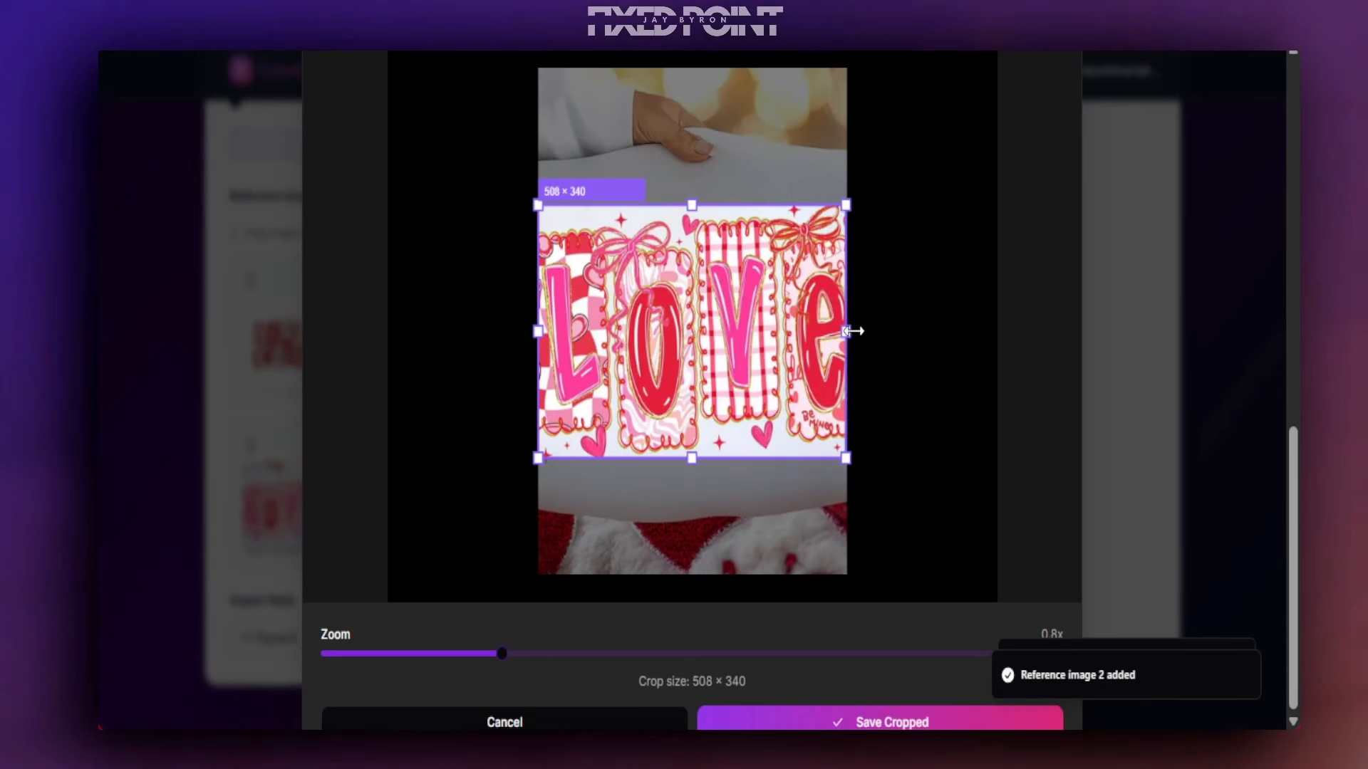
click(845, 722)
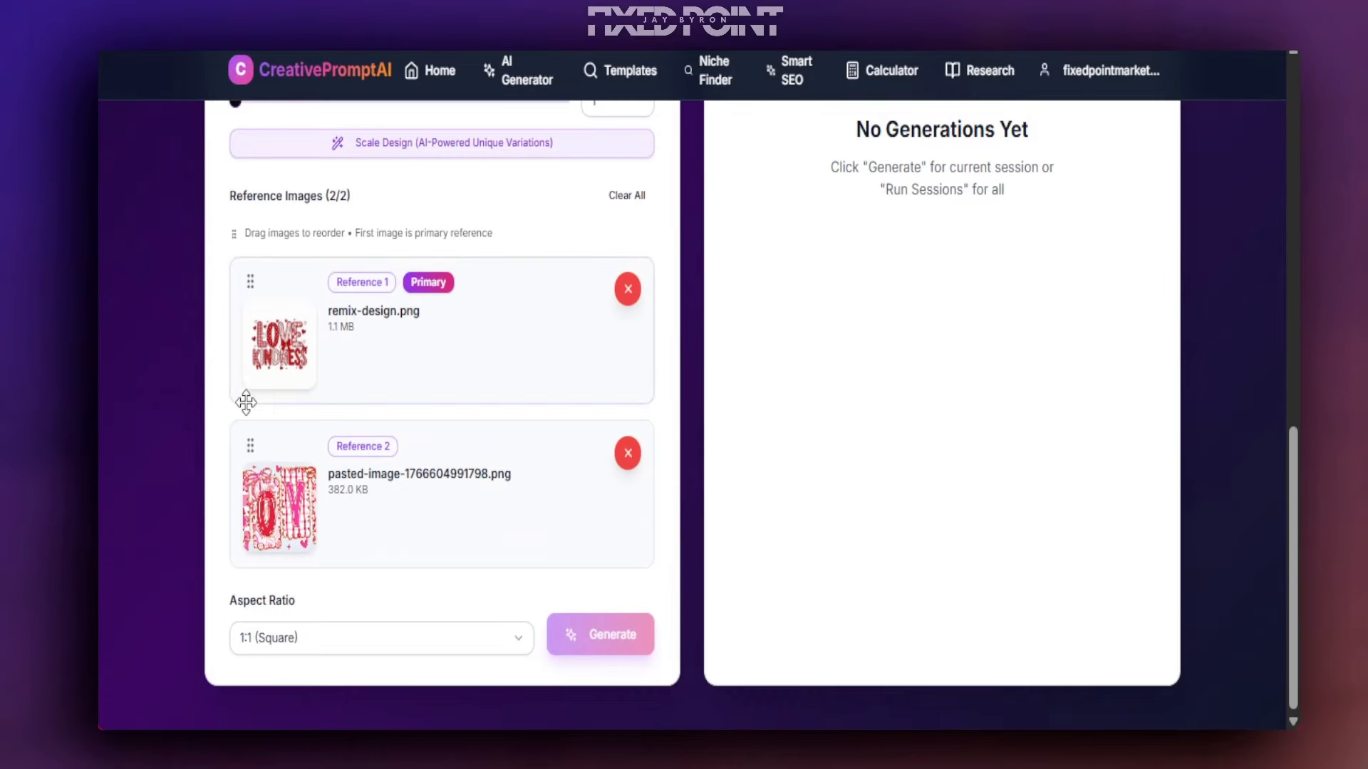
Choose the T-Shirt PNG Design Variation Pre-Prompt for the two-reference remix.
scroll(243, 399, up, 3)
scroll(254, 422, up, 6)
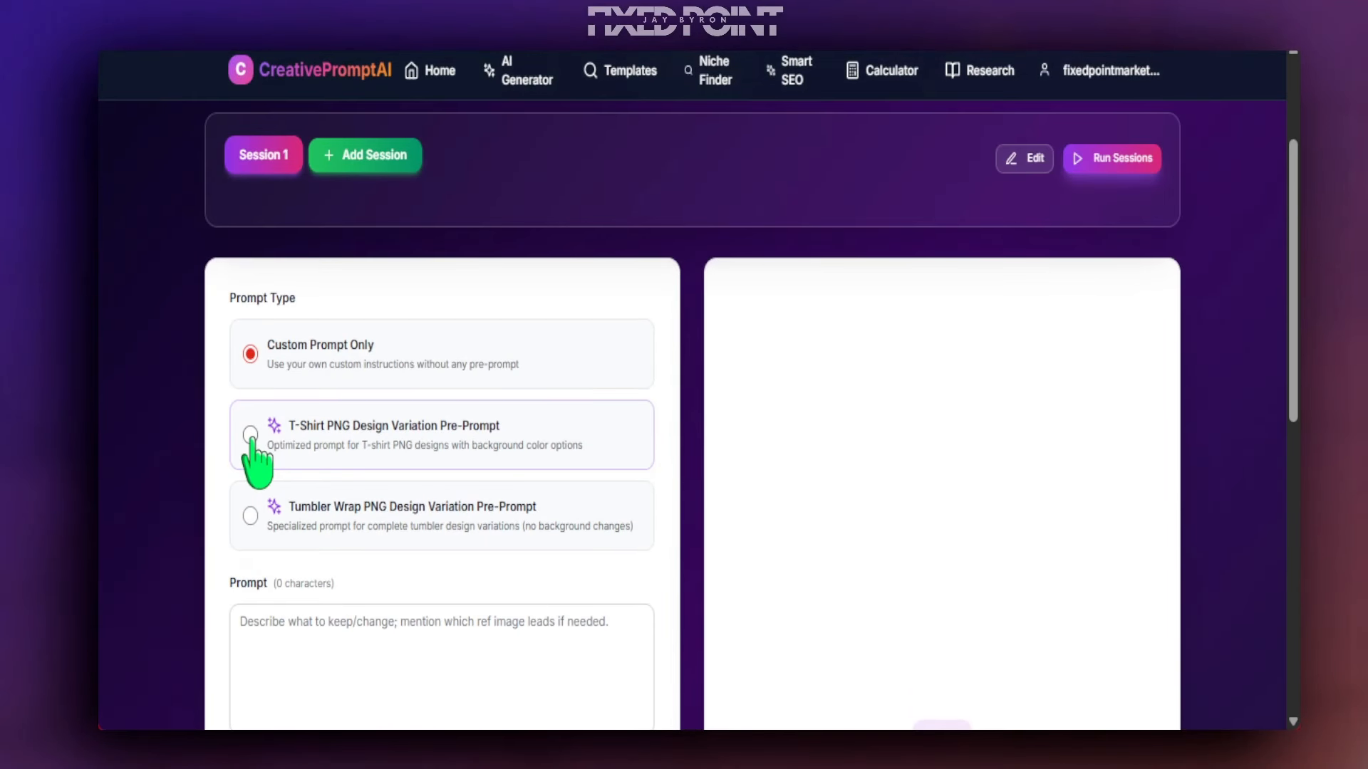
click(250, 435)
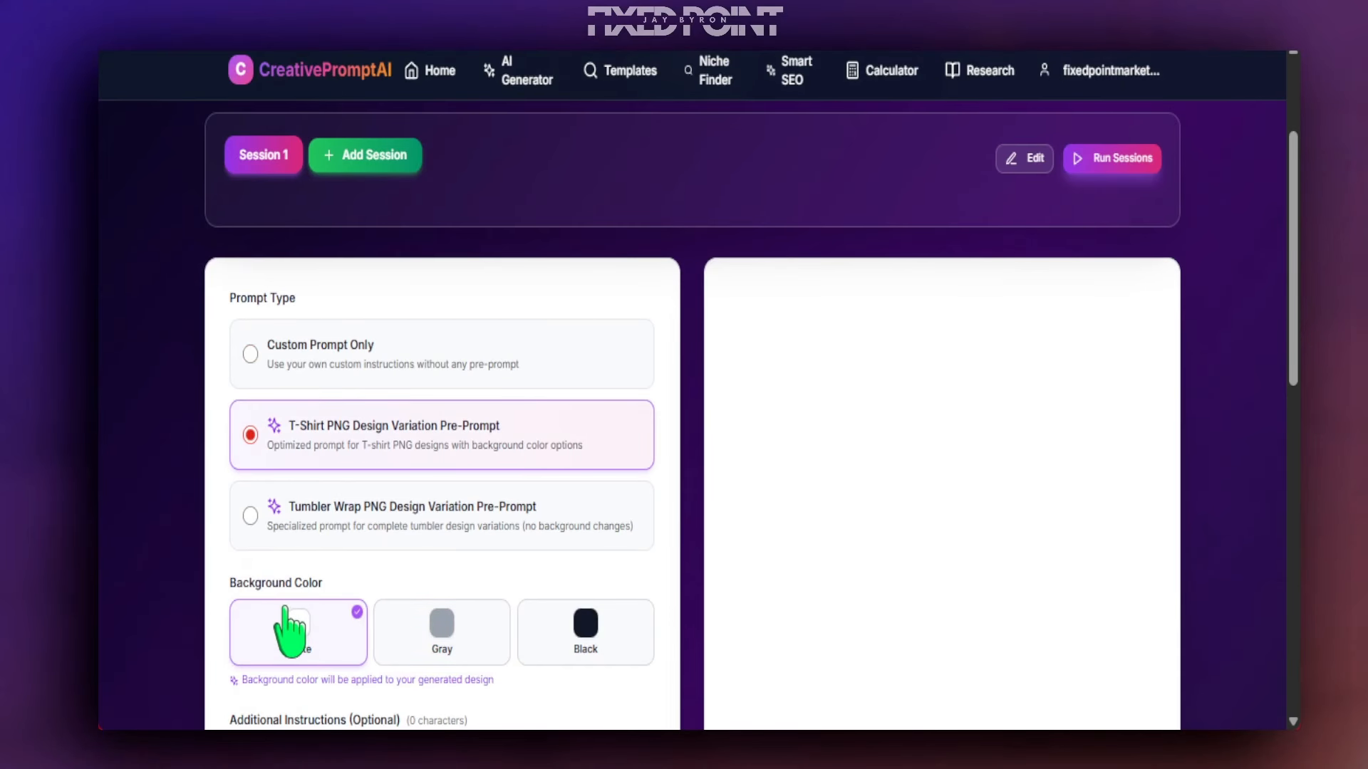
Set the variations to 4, leave the additional instructions empty, and generate designs from both reference images.
scroll(285, 627, down, 8)
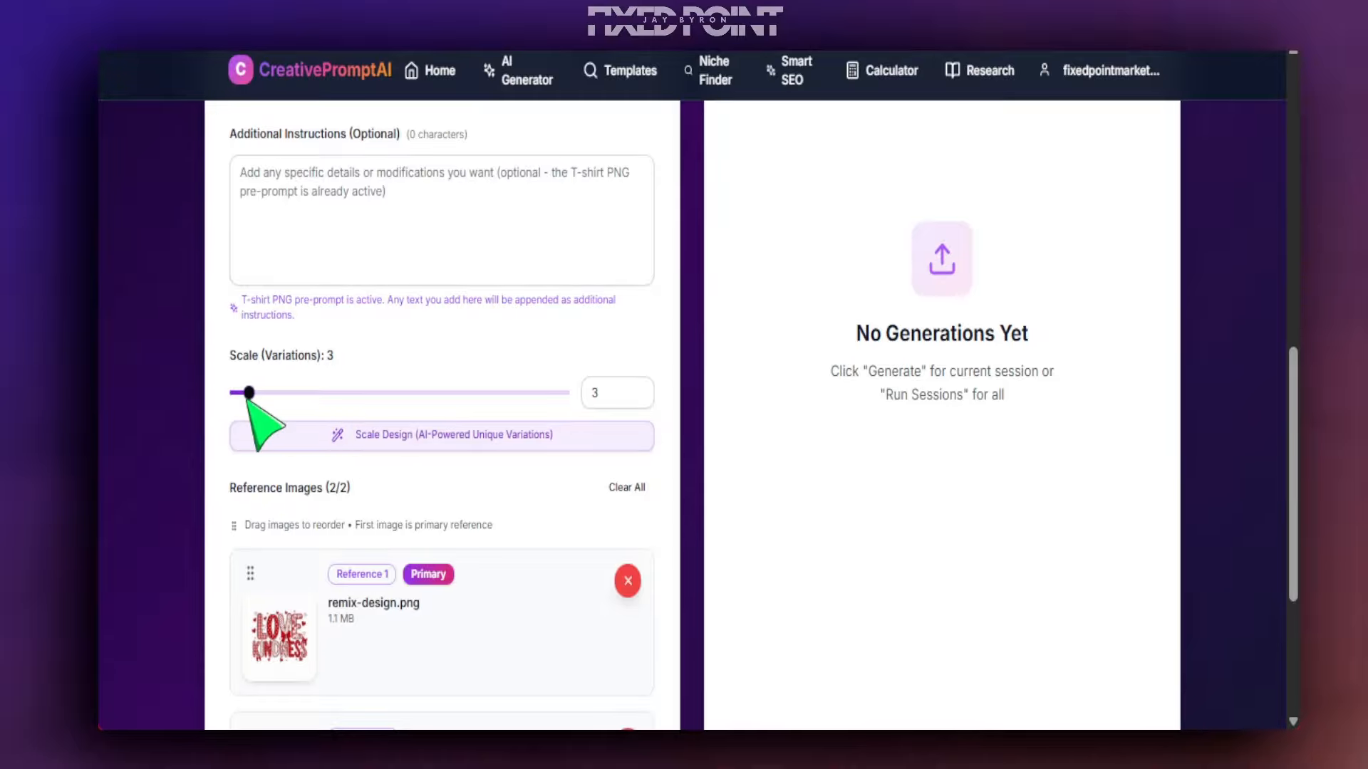
scroll(232, 510, down, 3)
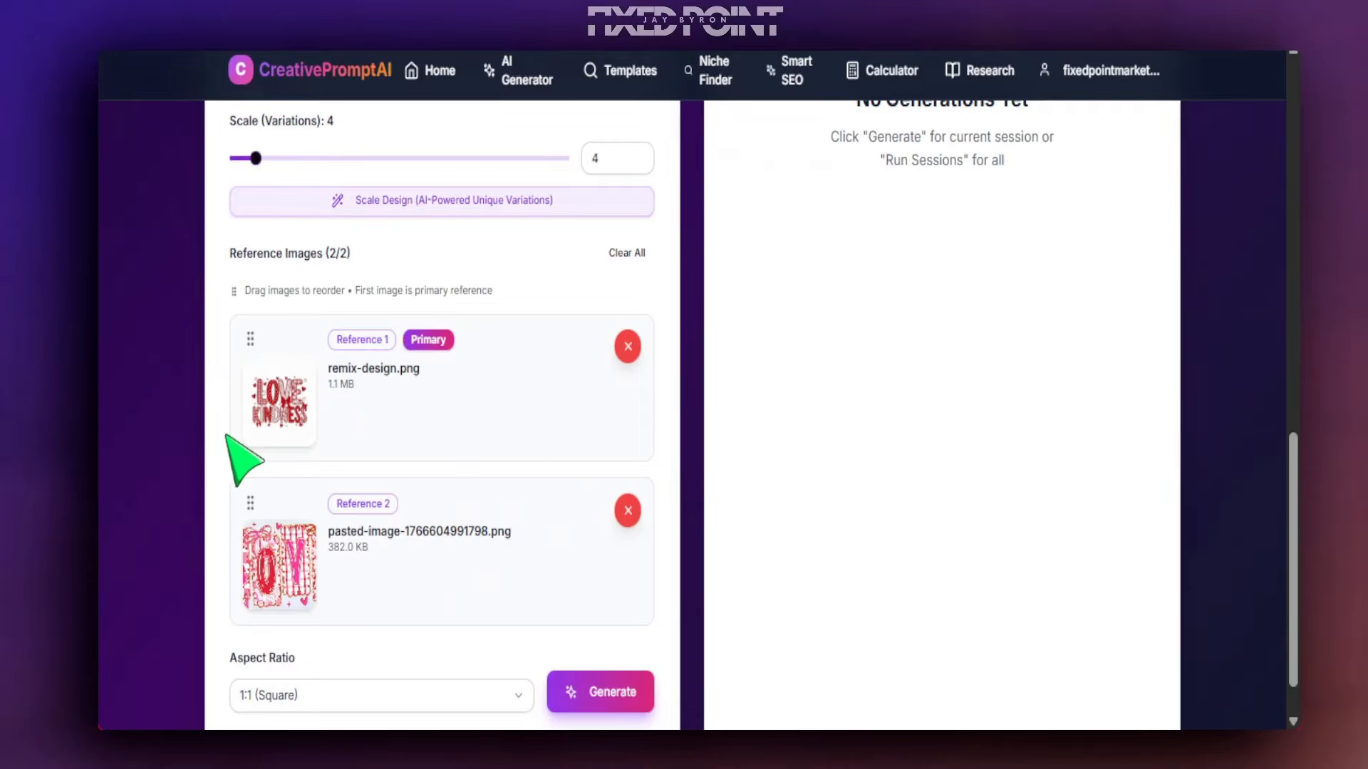
scroll(235, 478, up, 6)
click(238, 457)
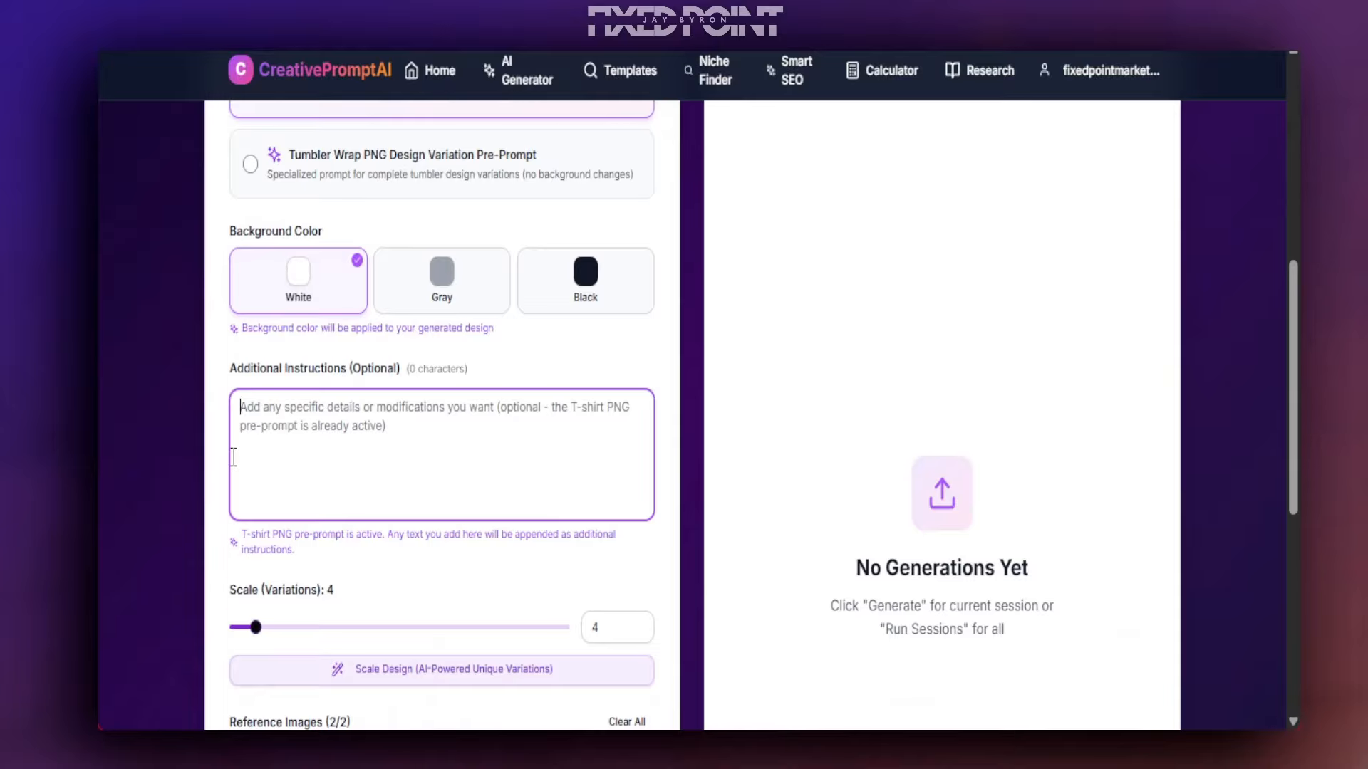
scroll(259, 411, down, 7)
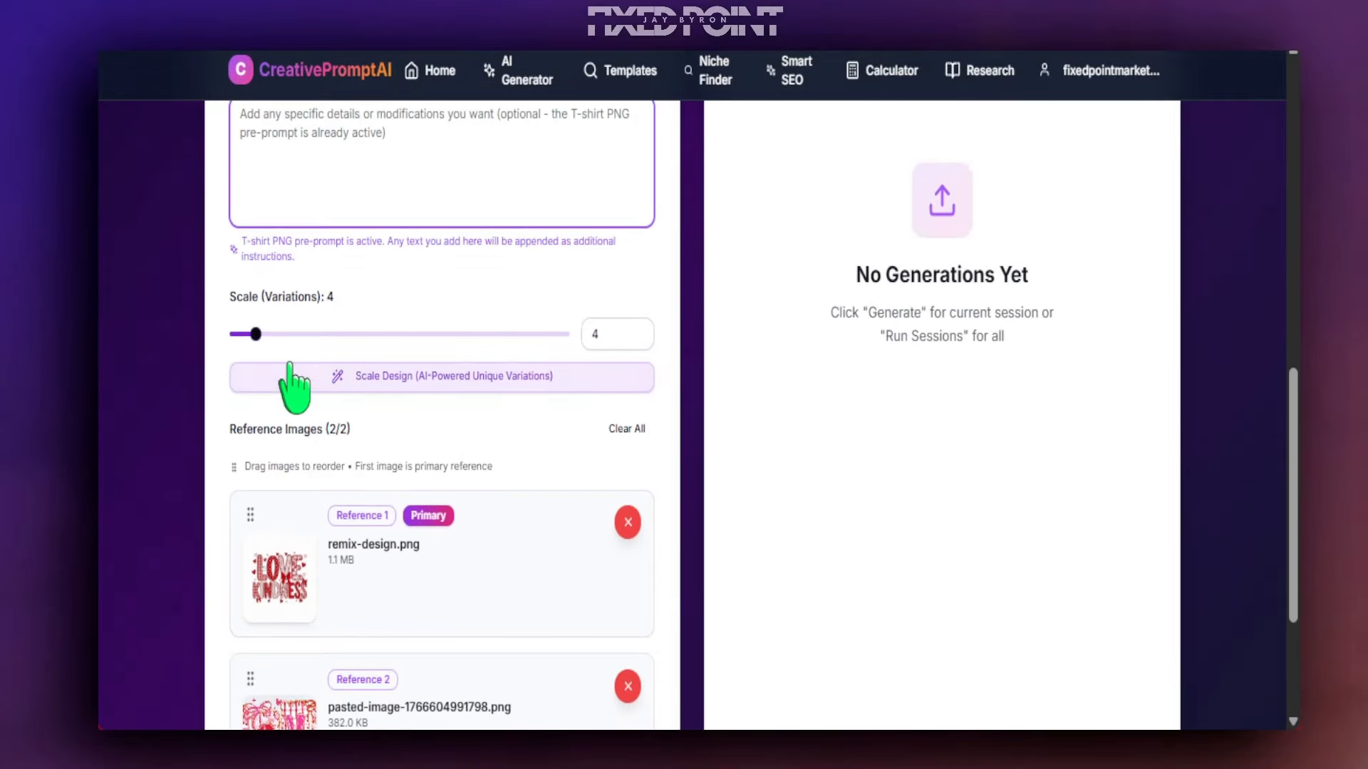
scroll(290, 382, down, 3)
click(612, 632)
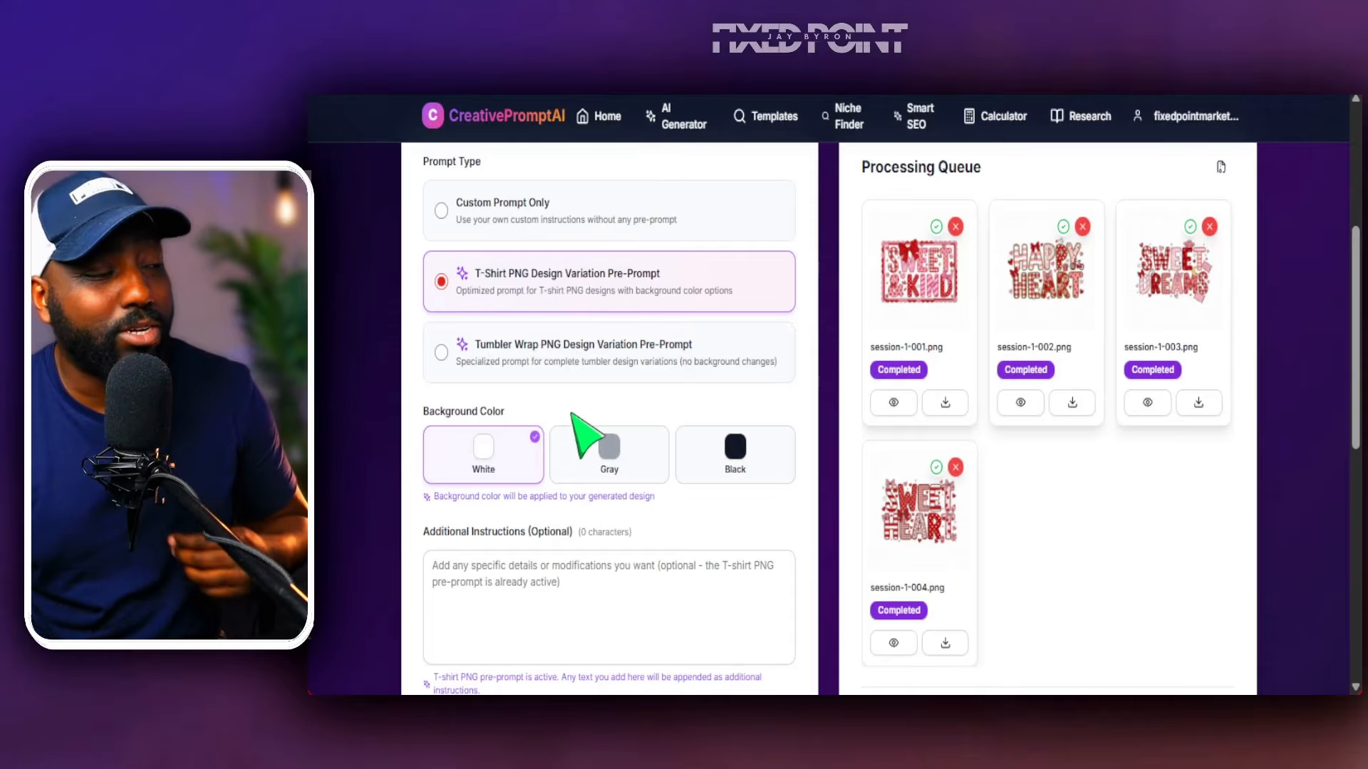
Compare the generated designs with the two reference images and save all of them to My Designs.
scroll(398, 470, down, 5)
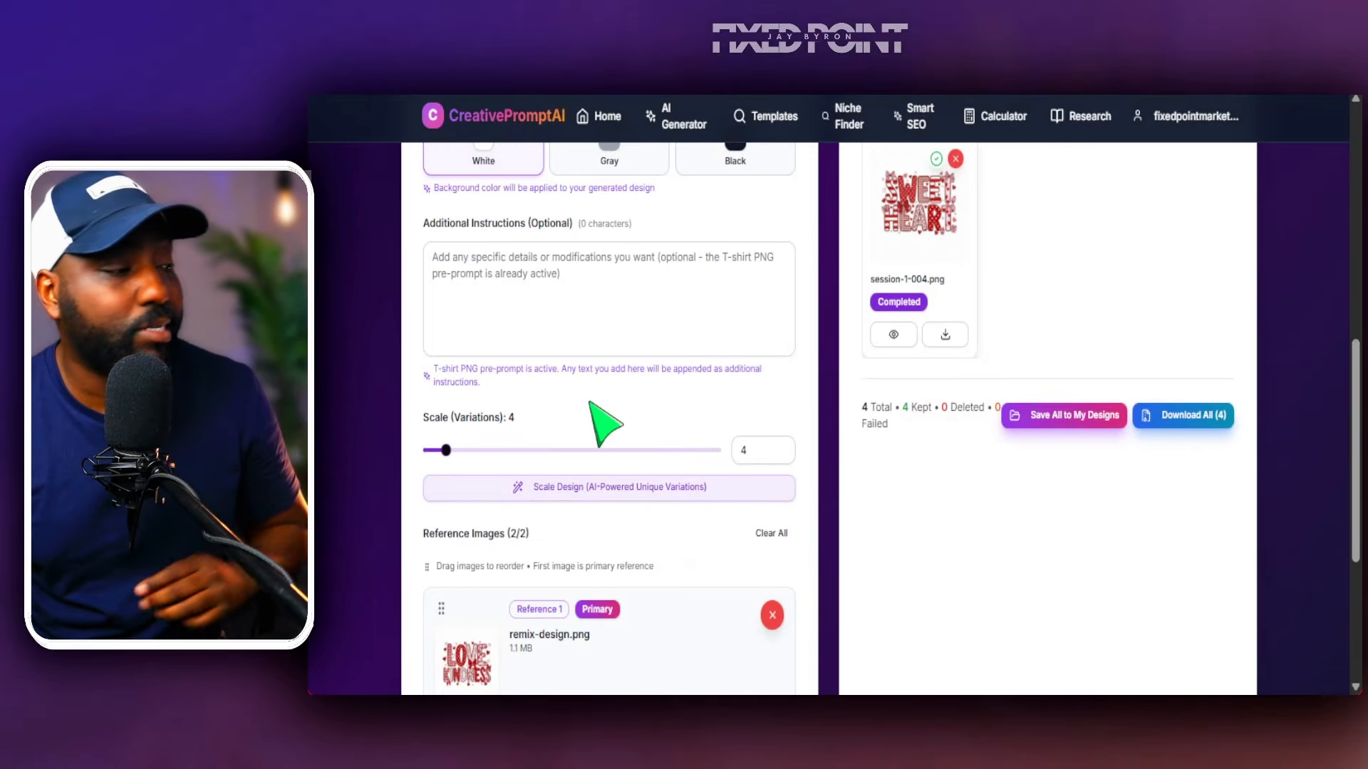
scroll(398, 580, down, 3)
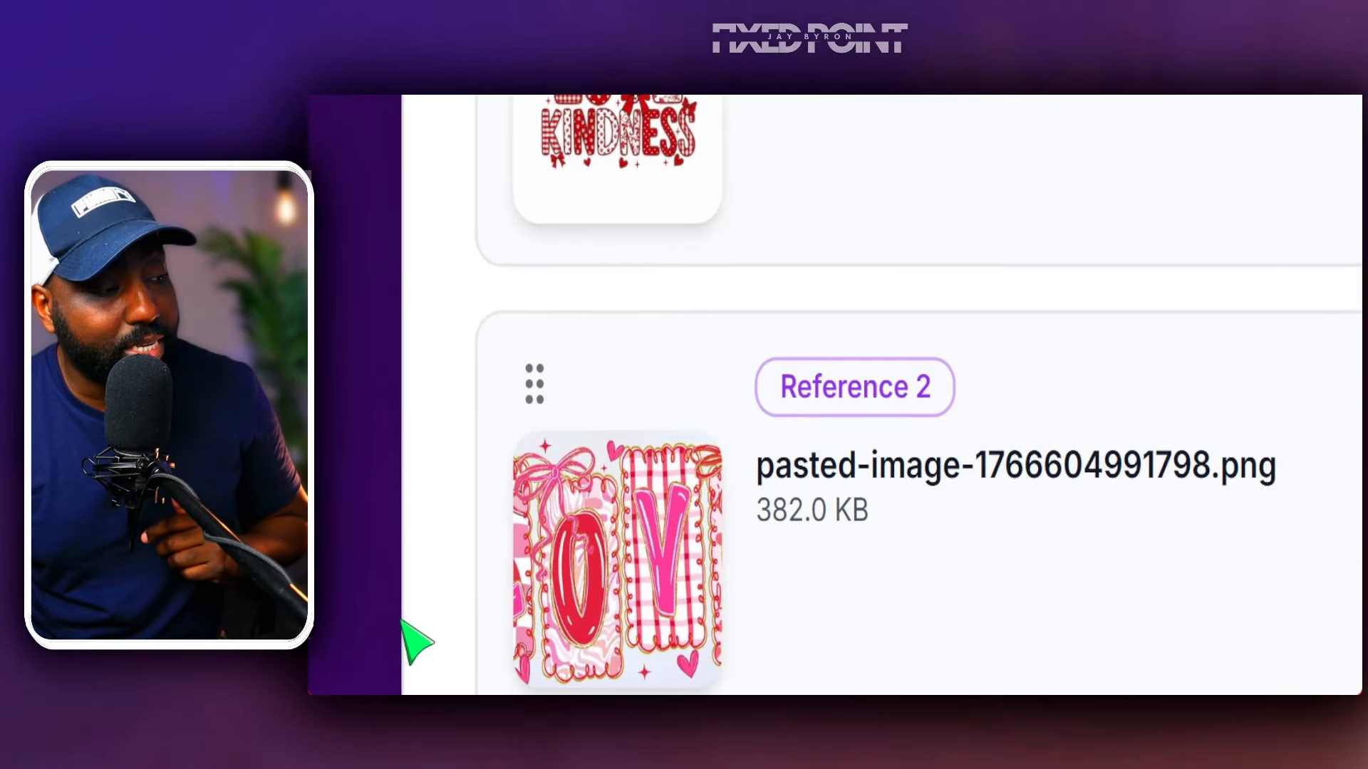
scroll(417, 641, up, 5)
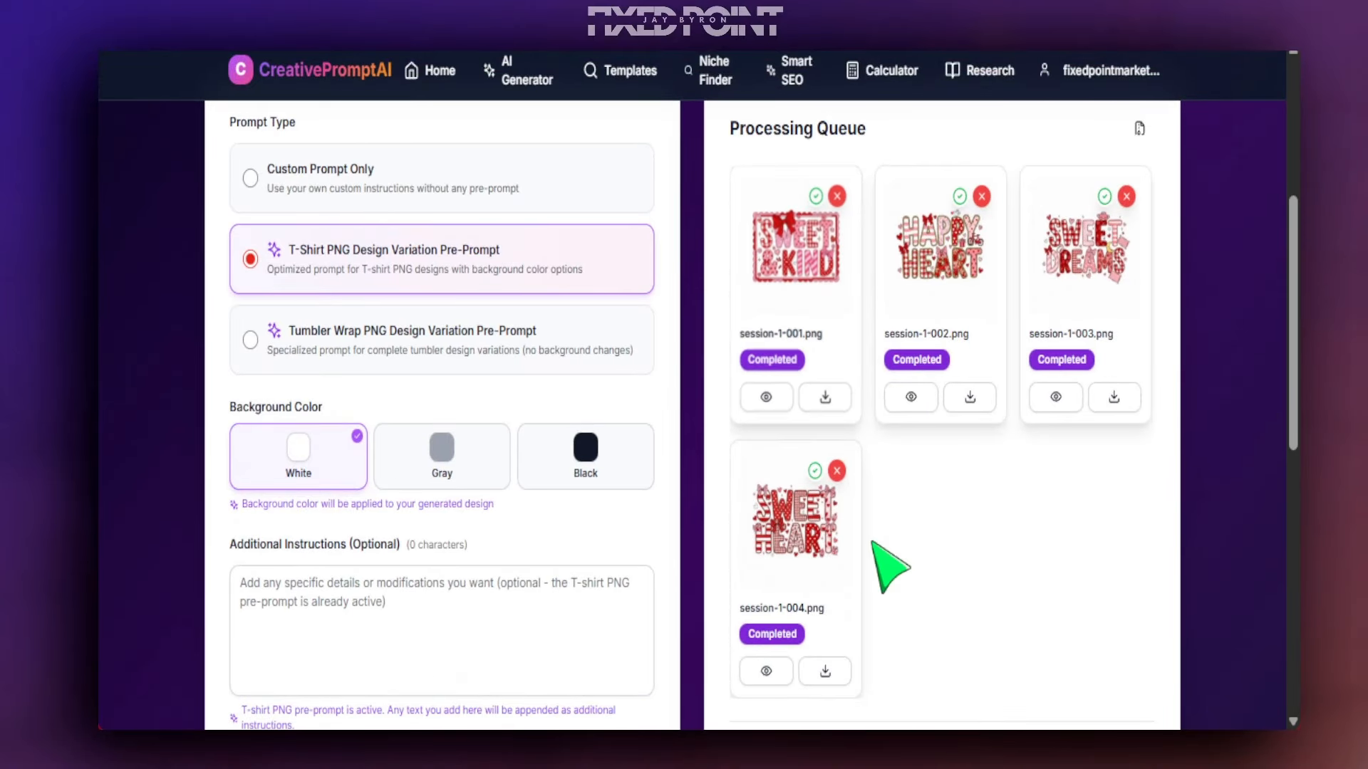
scroll(891, 567, down, 5)
click(919, 412)
Reorder the reference images so the pasted LOVE artwork is primary and the LOVE KINDNESS design is second.
scroll(599, 389, down, 3)
scroll(289, 407, down, 2)
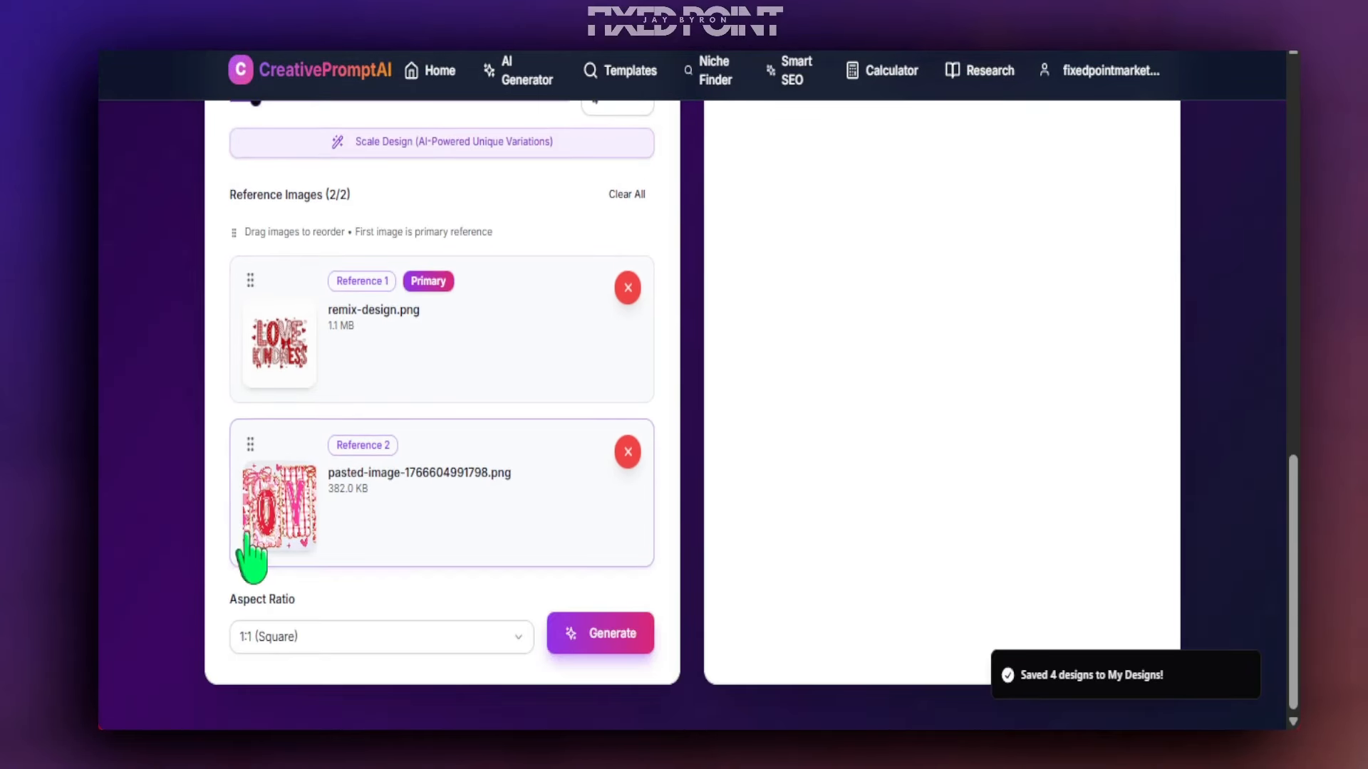
scroll(926, 437, up, 5)
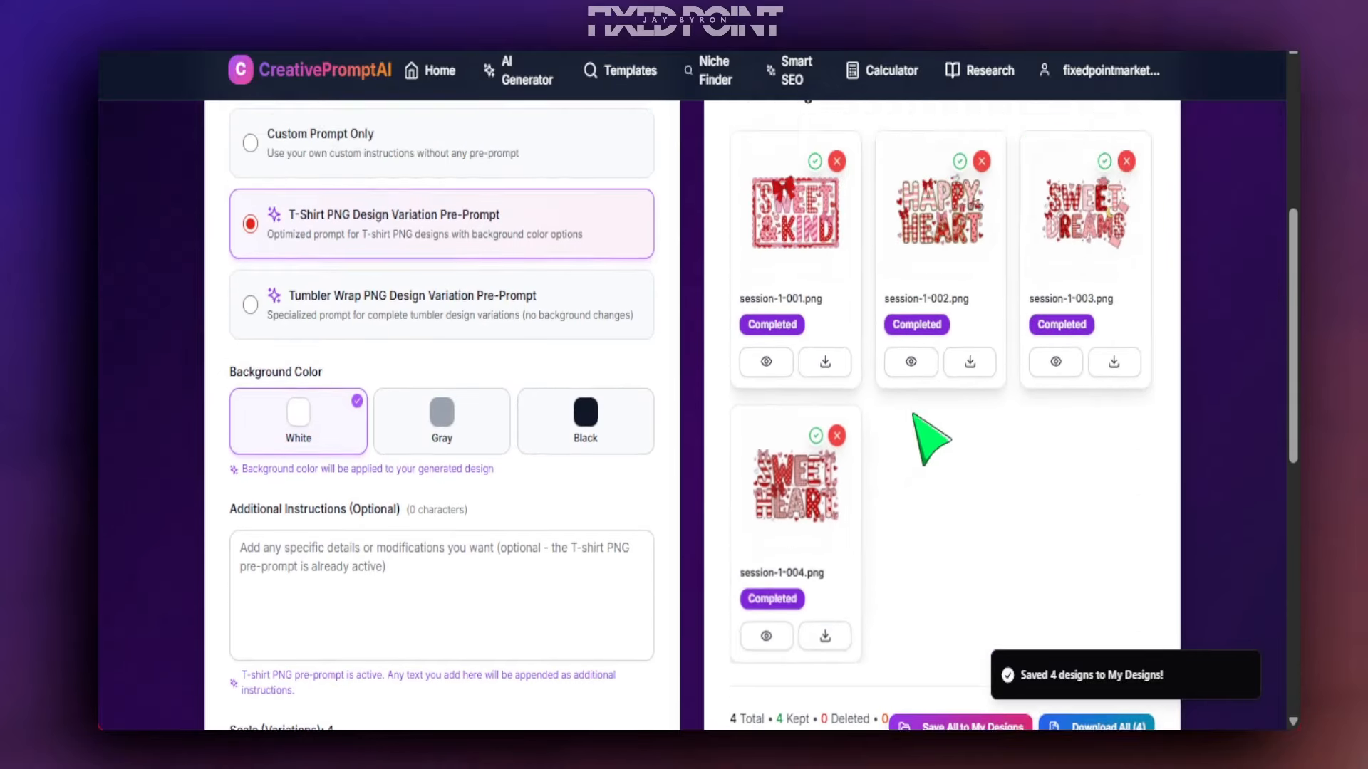
scroll(824, 458, down, 5)
scroll(637, 451, down, 5)
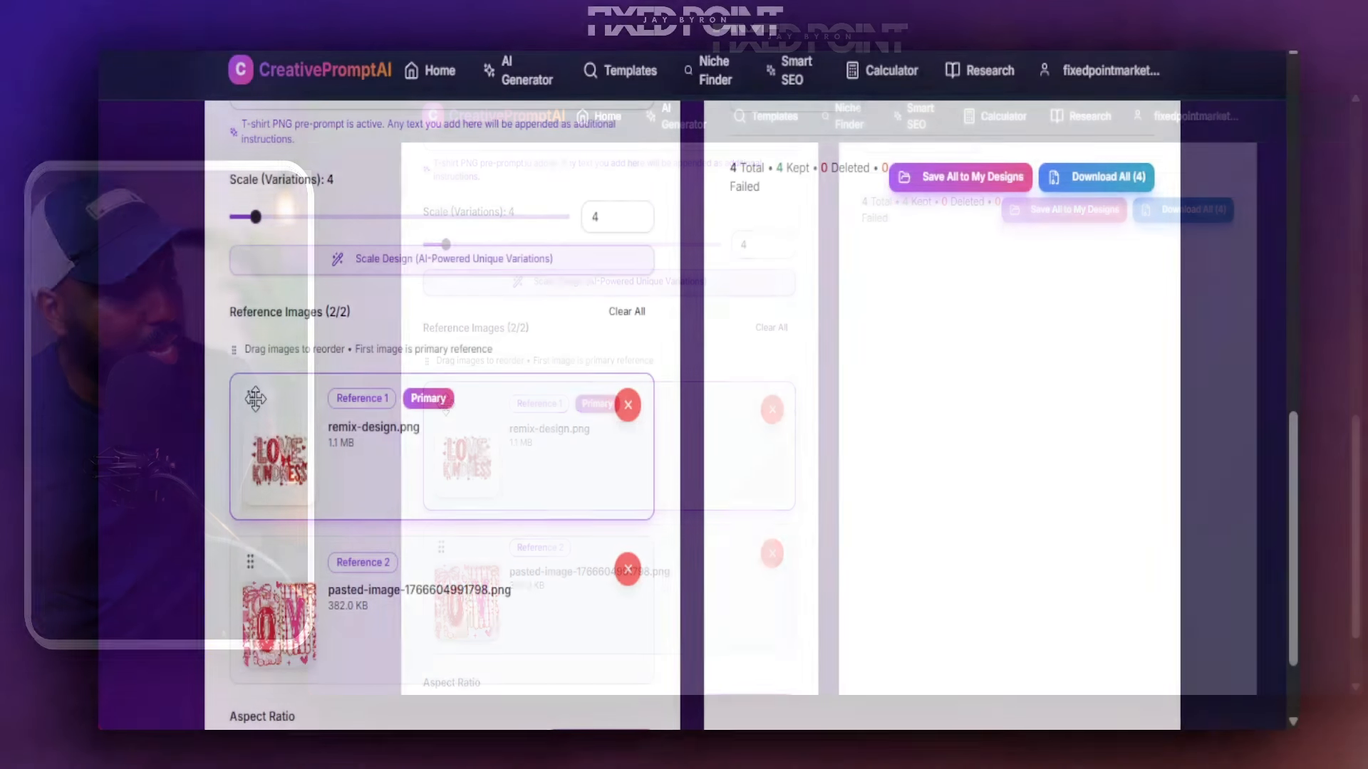
drag(447, 403, 445, 411)
drag(275, 546, 282, 635)
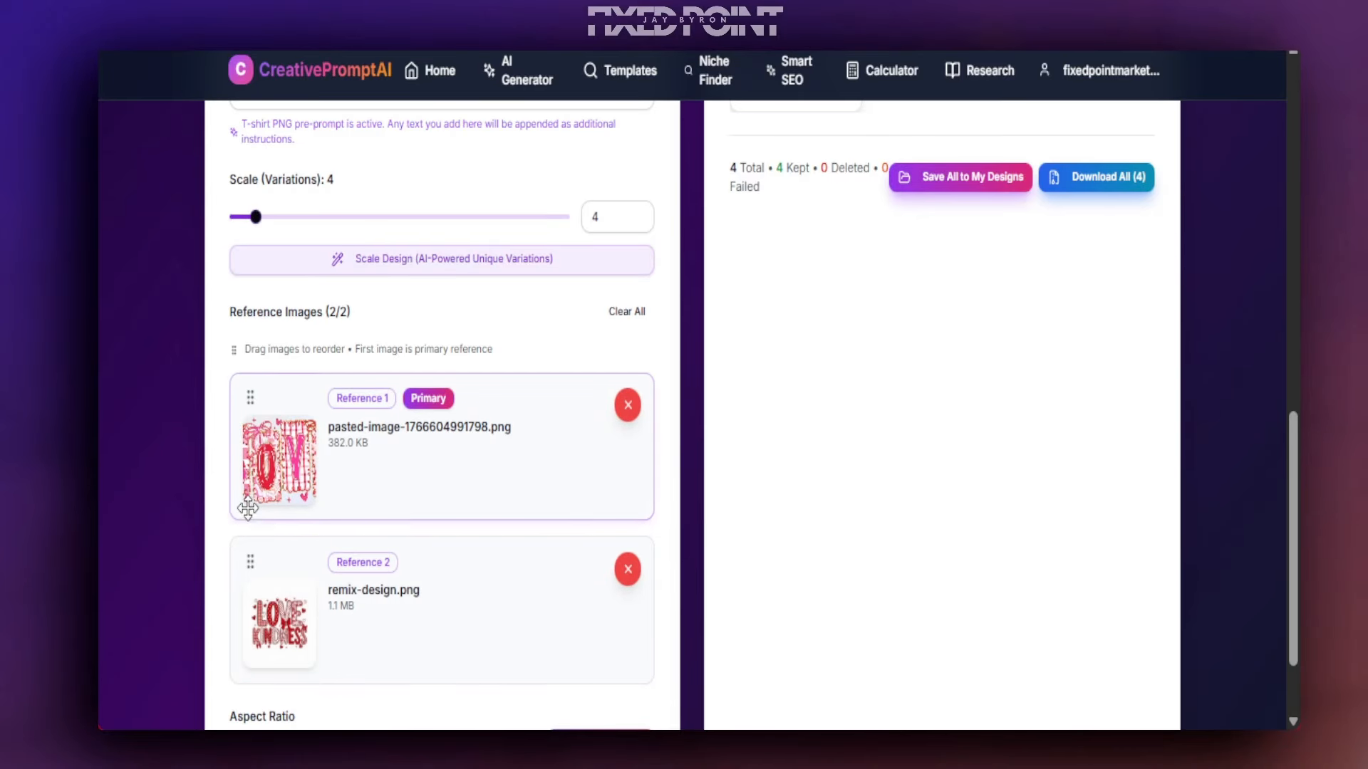
Generate 4 square T-shirt PNG variations on a white background from the reordered reference images.
scroll(296, 514, down, 2)
scroll(256, 444, up, 5)
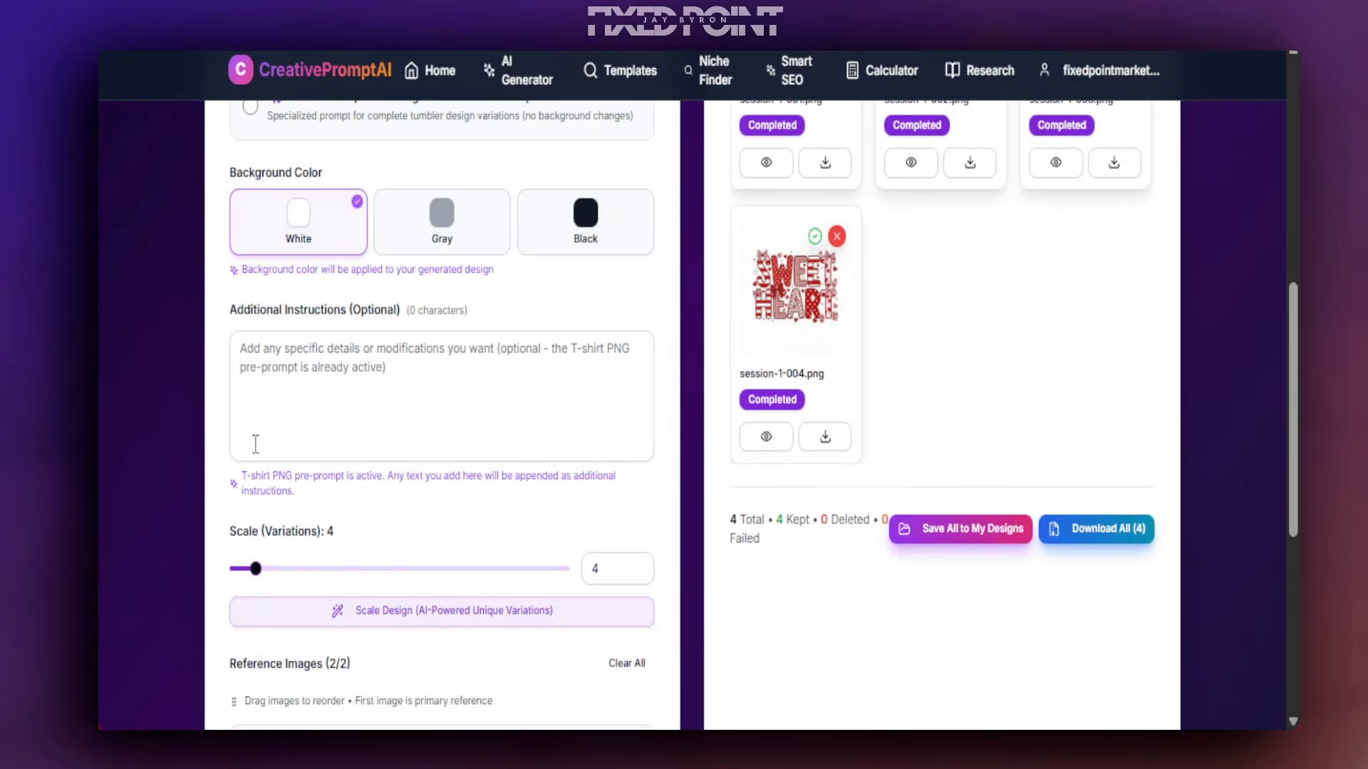
scroll(281, 380, up, 4)
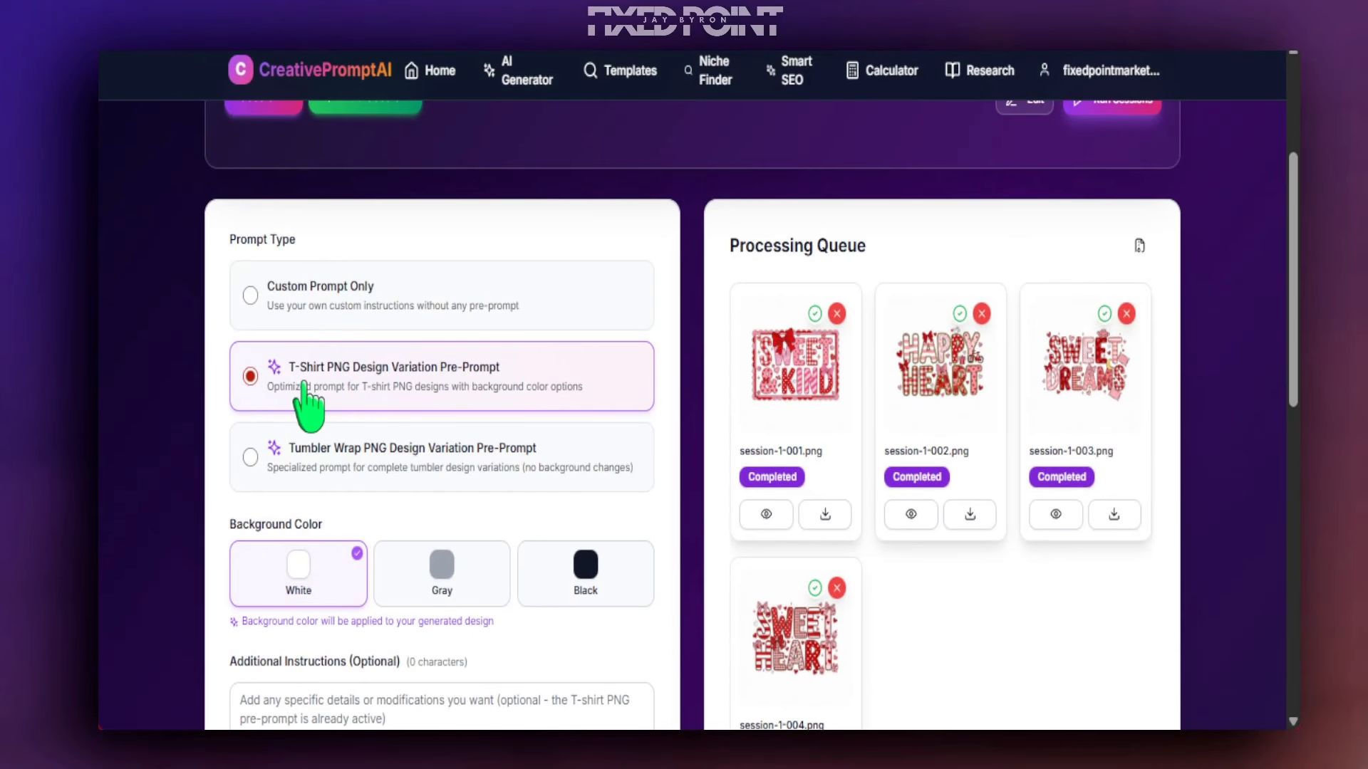
scroll(281, 402, down, 10)
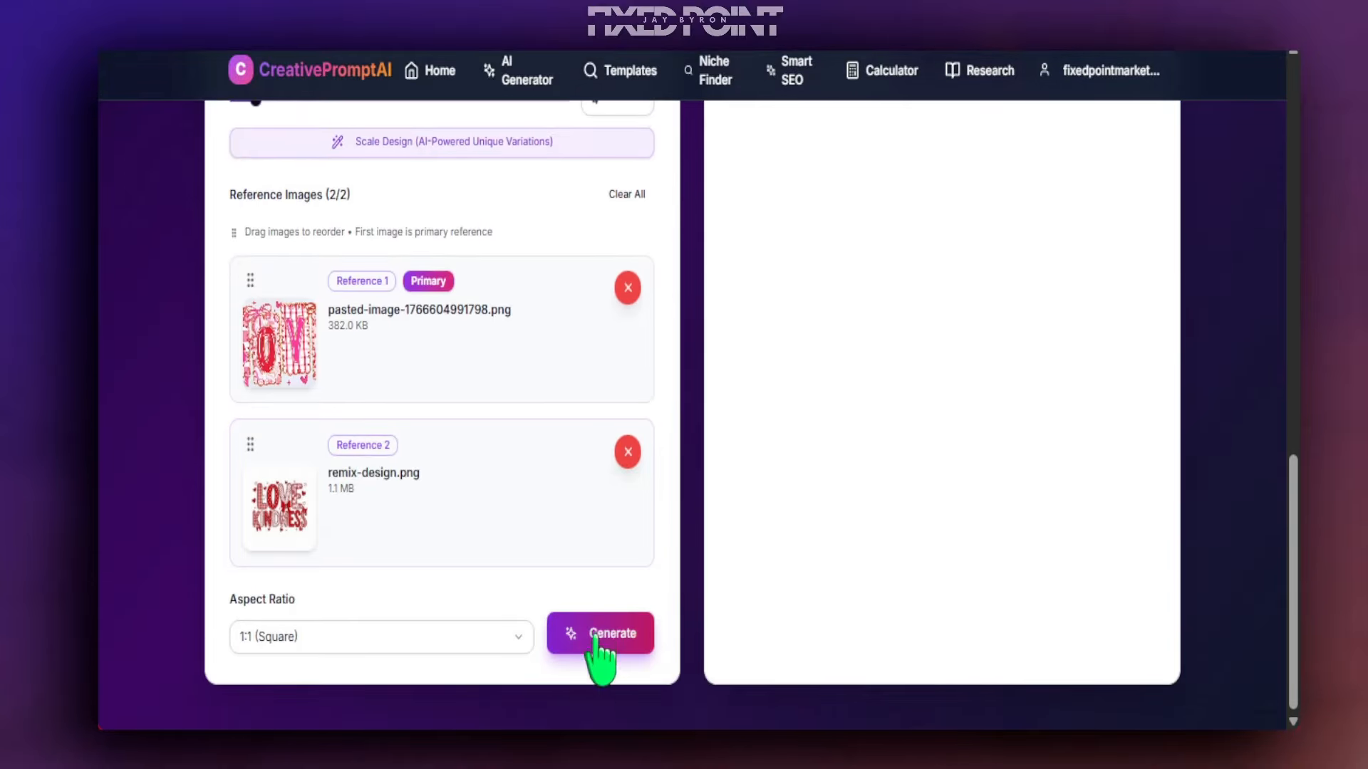
click(612, 636)
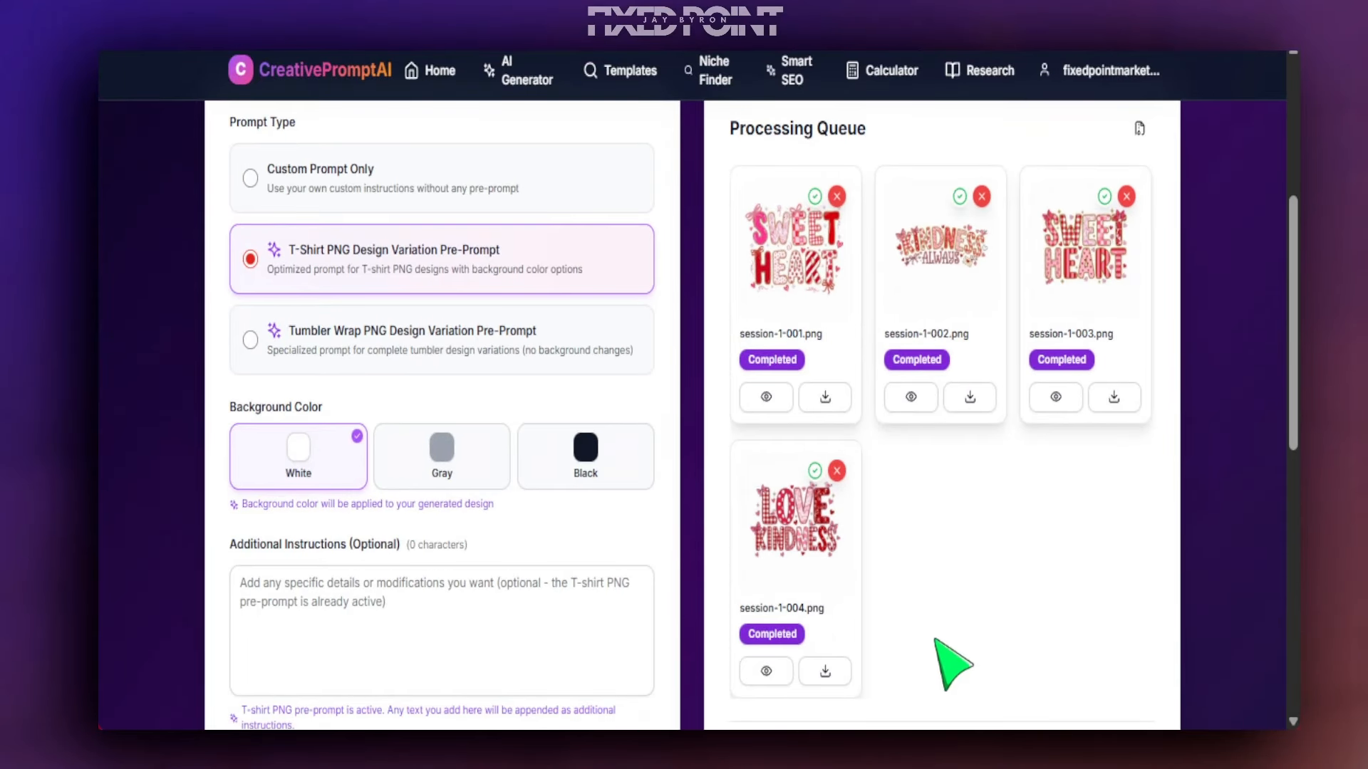
Save all of the newly generated designs to My Designs and open the saved designs collection.
scroll(952, 656, down, 4)
click(977, 528)
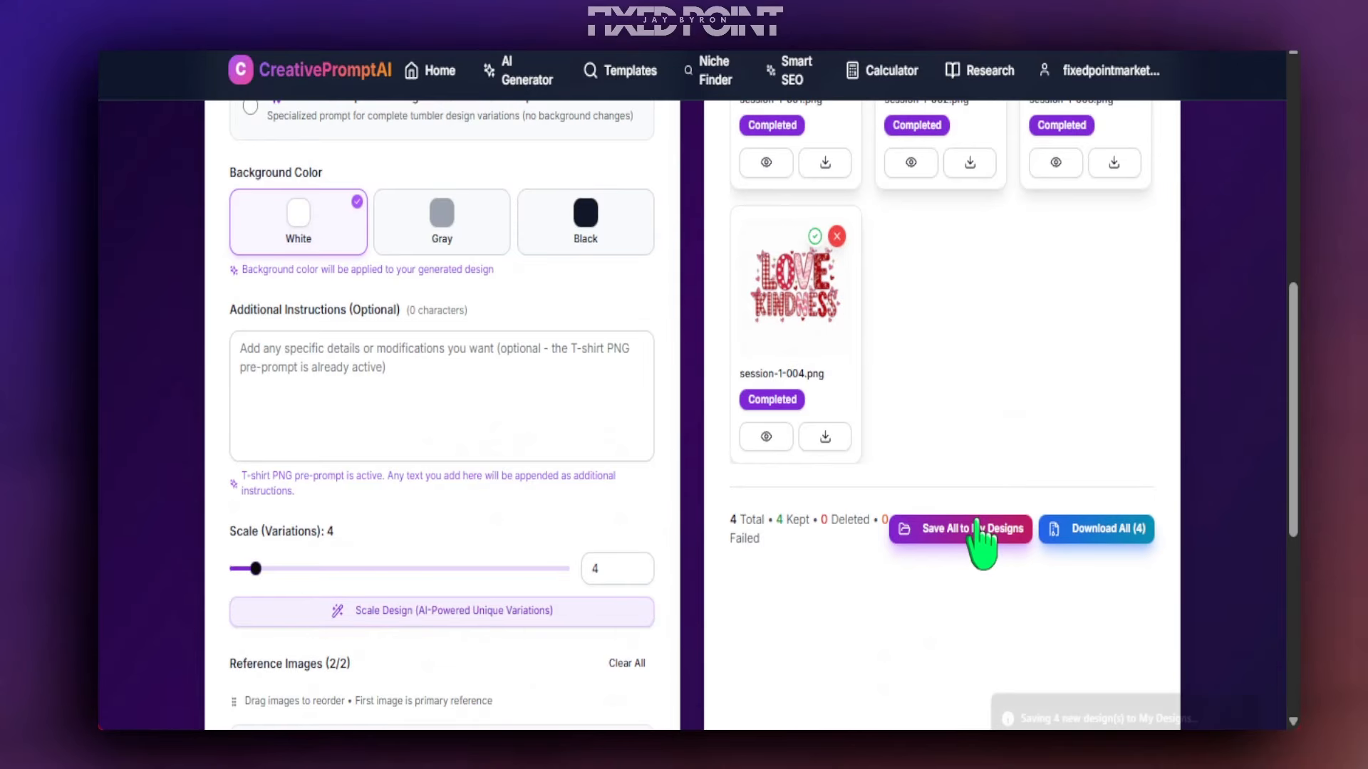
click(1111, 70)
click(1062, 208)
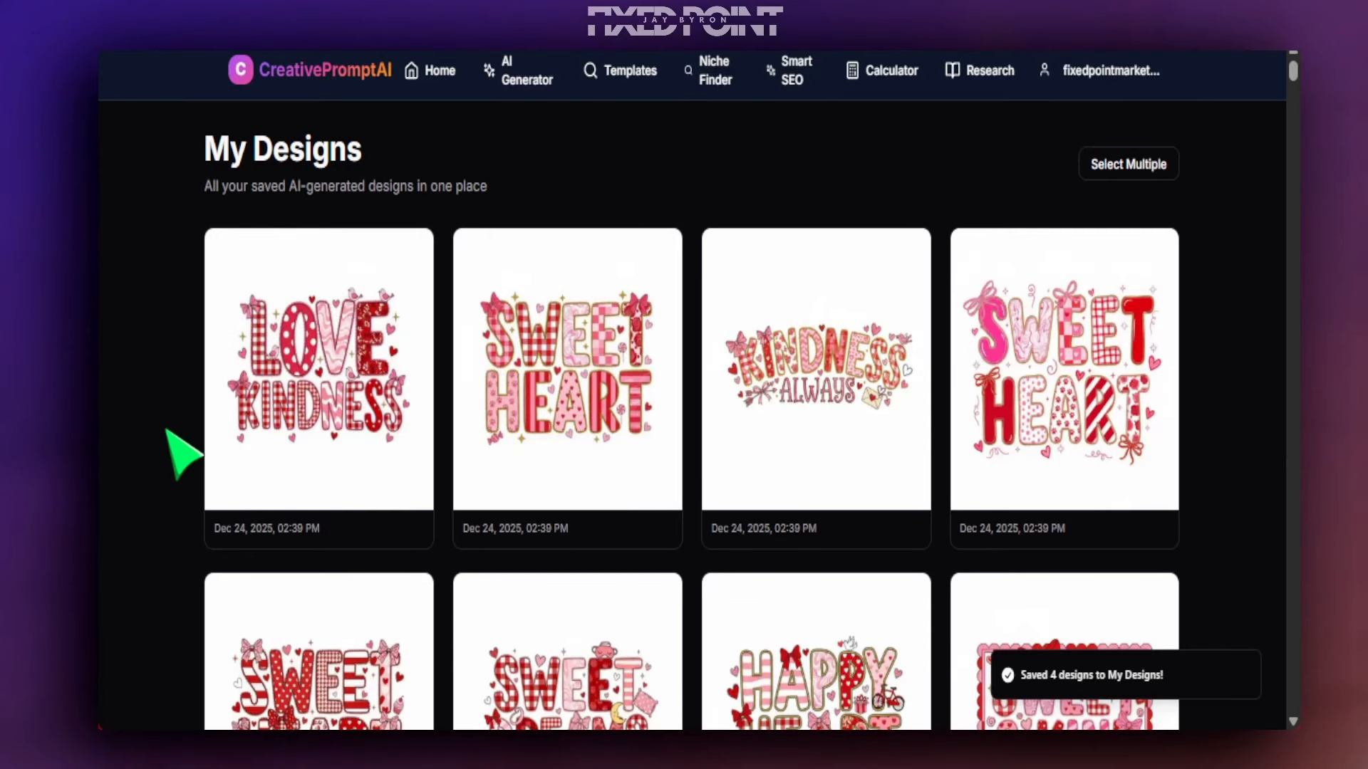
Browse the saved designs, comparing the newest remixes with the earlier Valentine variations and their available editing options.
mouse_move(353, 487)
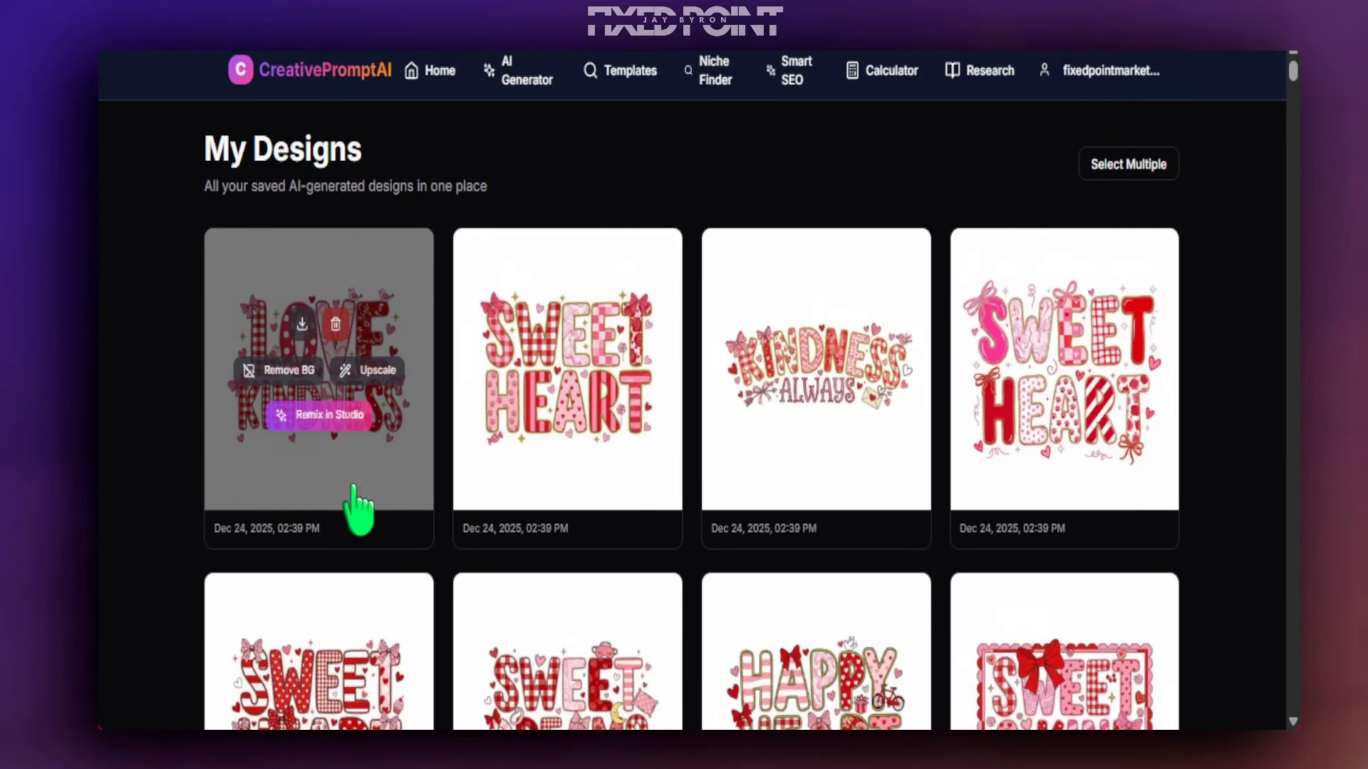
mouse_move(589, 431)
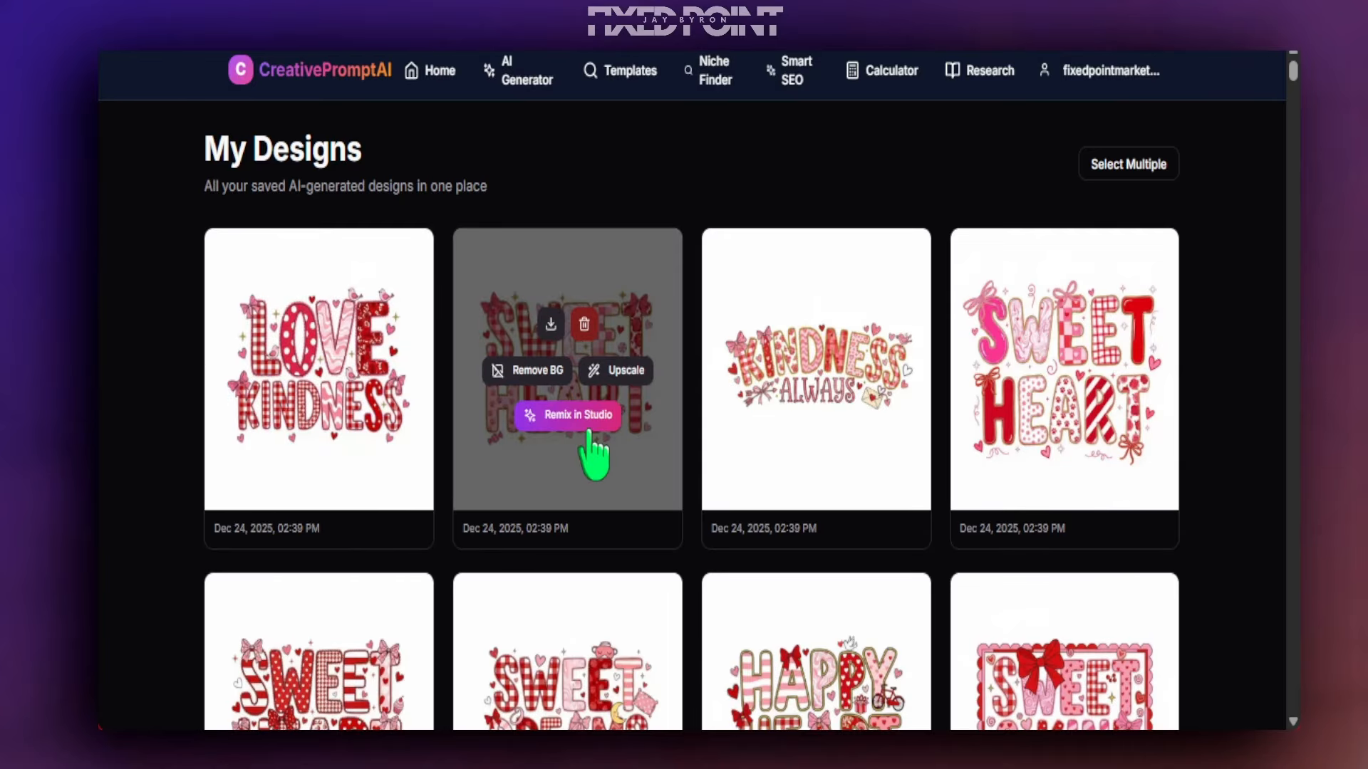
scroll(397, 342, down, 5)
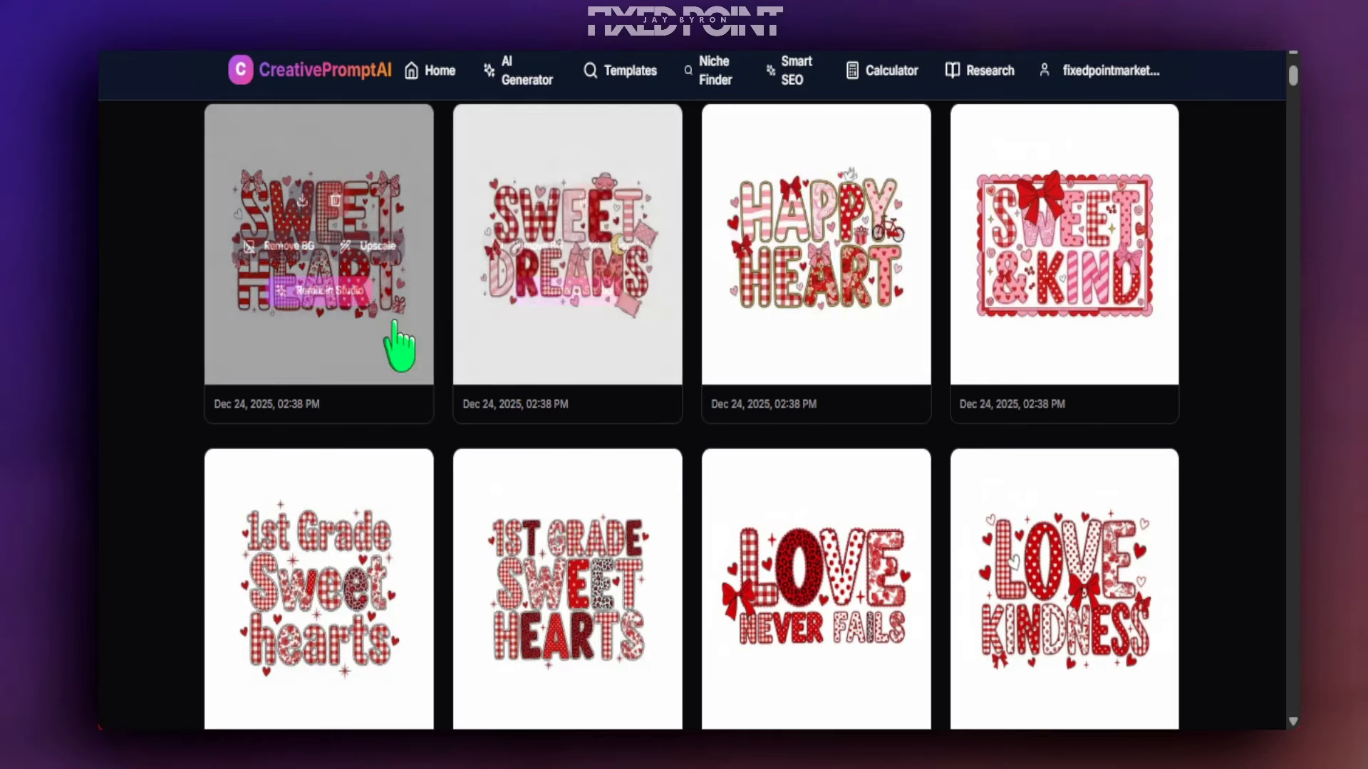
scroll(413, 338, down, 3)
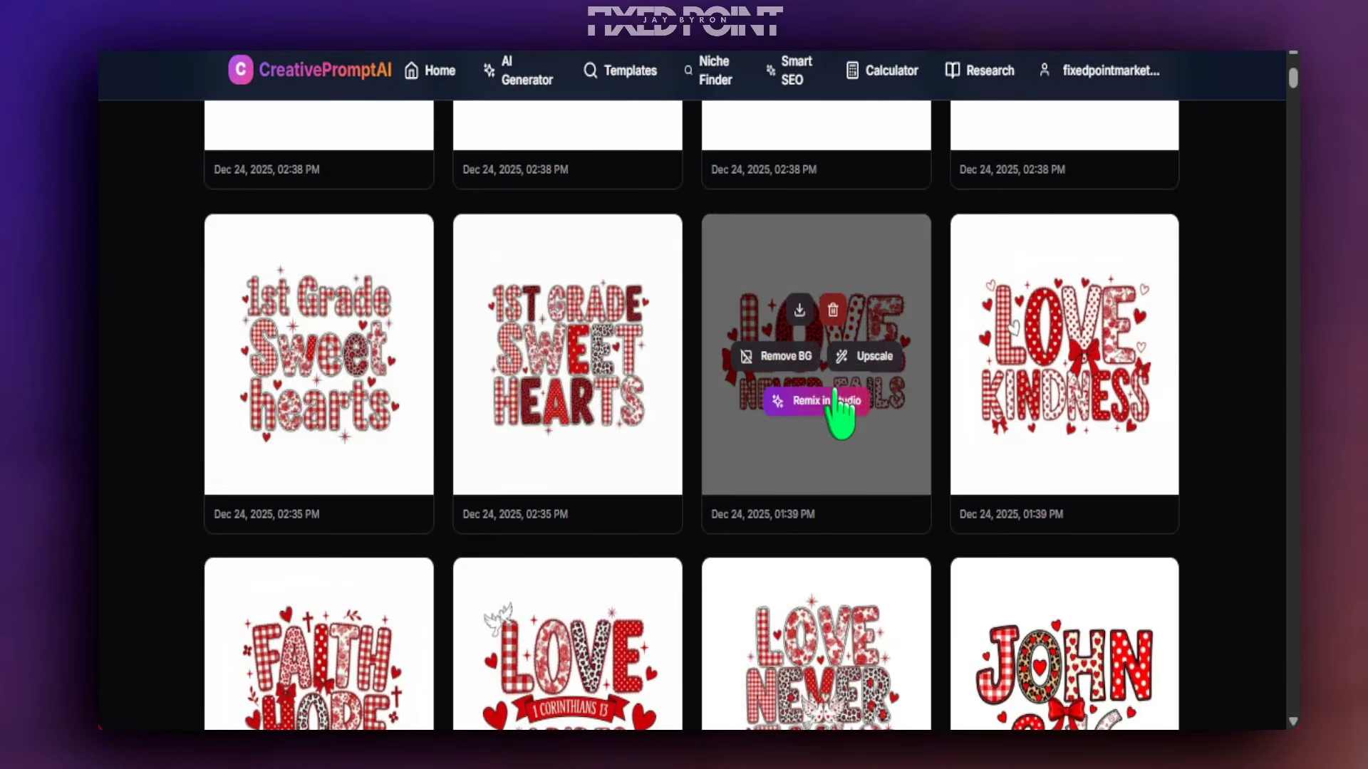
scroll(890, 427, down, 3)
scroll(452, 570, up, 5)
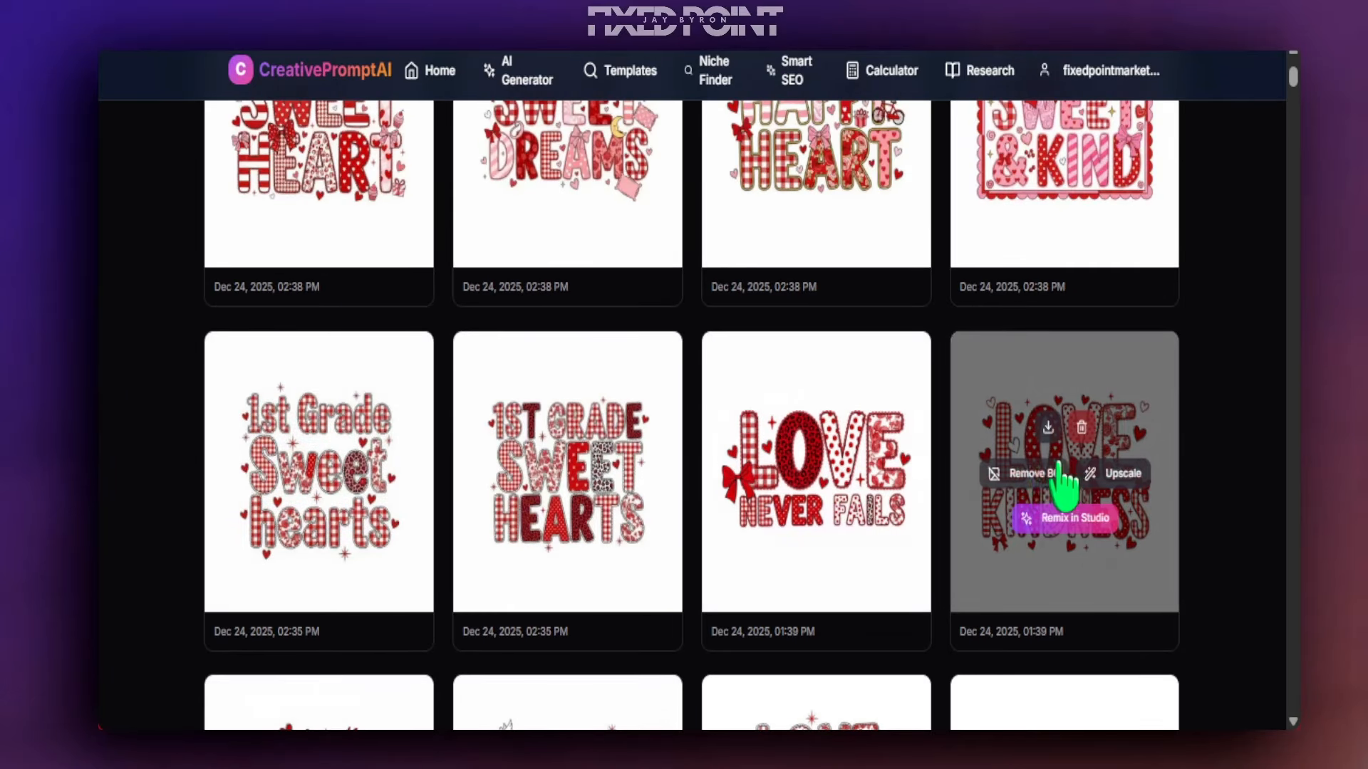
scroll(467, 589, up, 6)
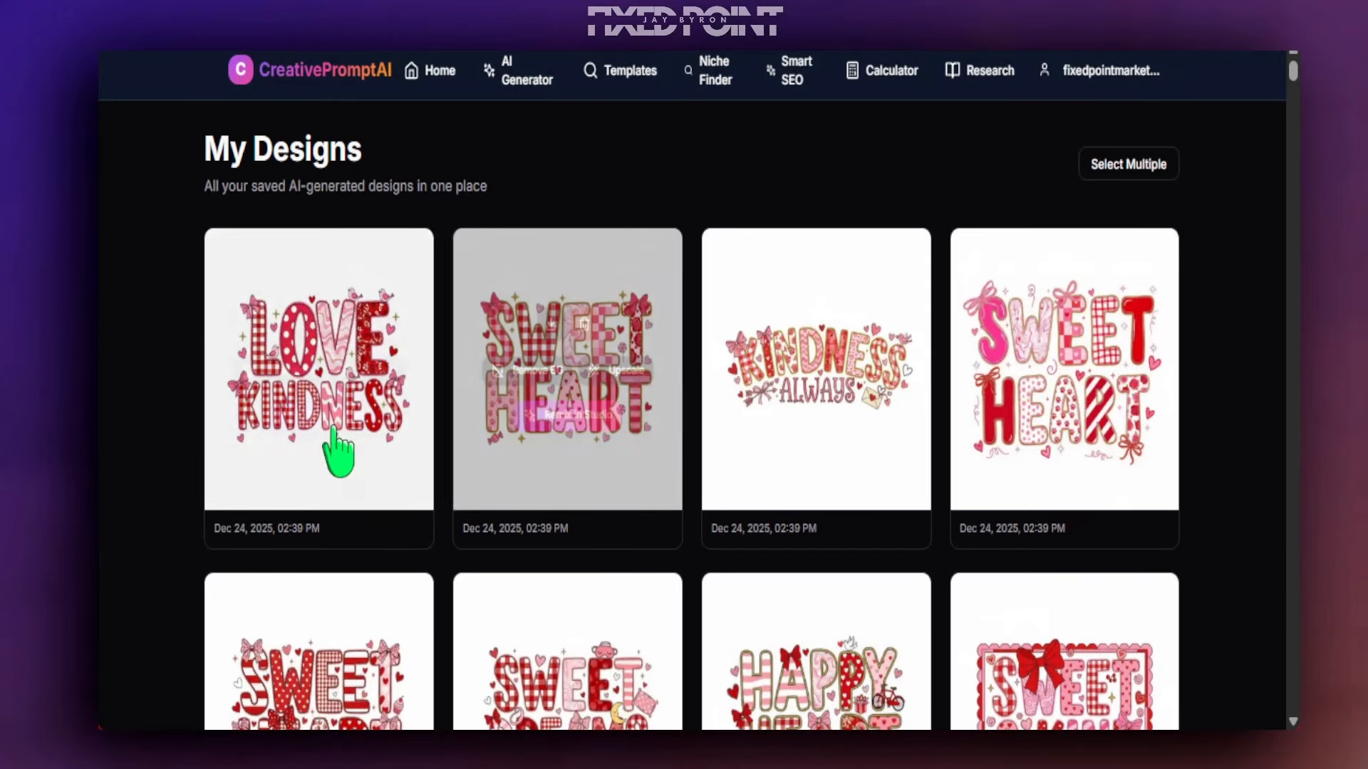
scroll(480, 458, down, 10)
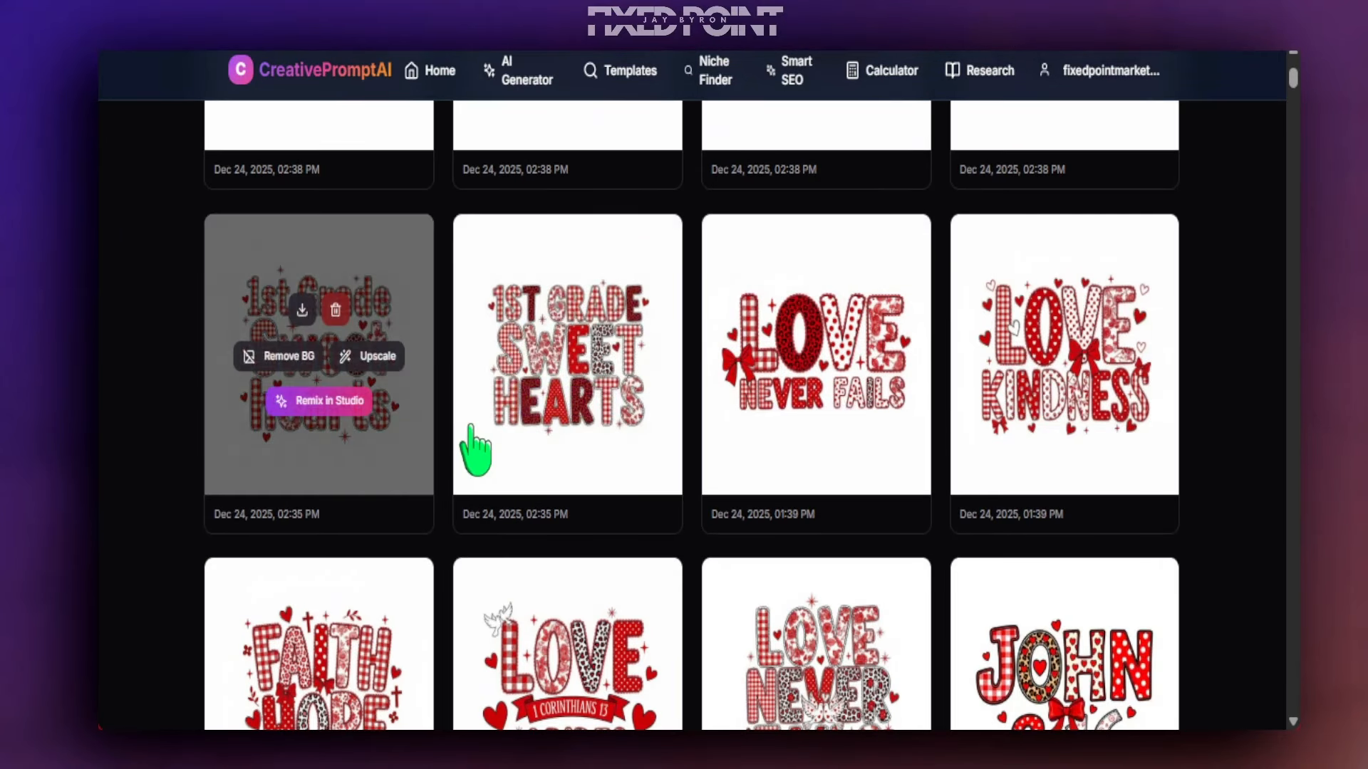
scroll(848, 483, up, 10)
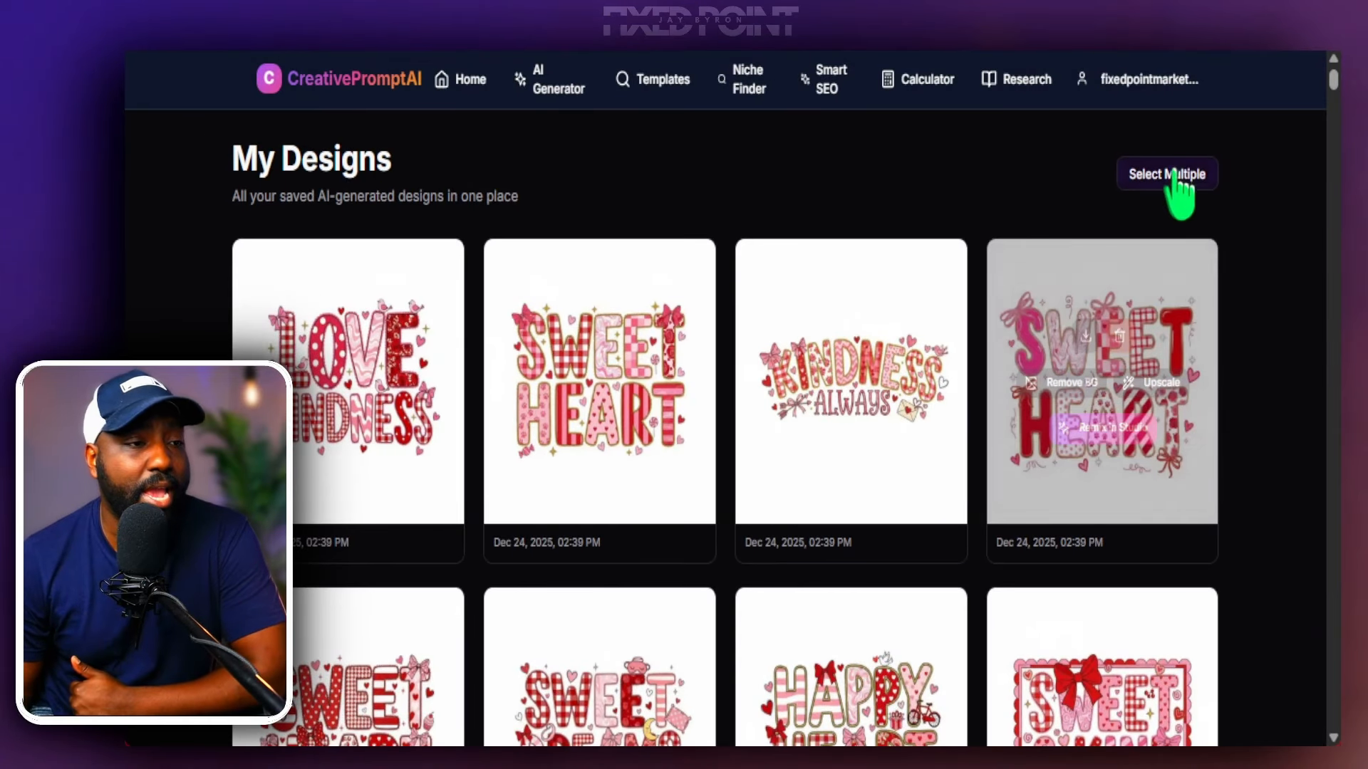
Select the four newest saved designs together for bulk download, background removal or upscaling.
click(1137, 170)
click(384, 367)
click(541, 367)
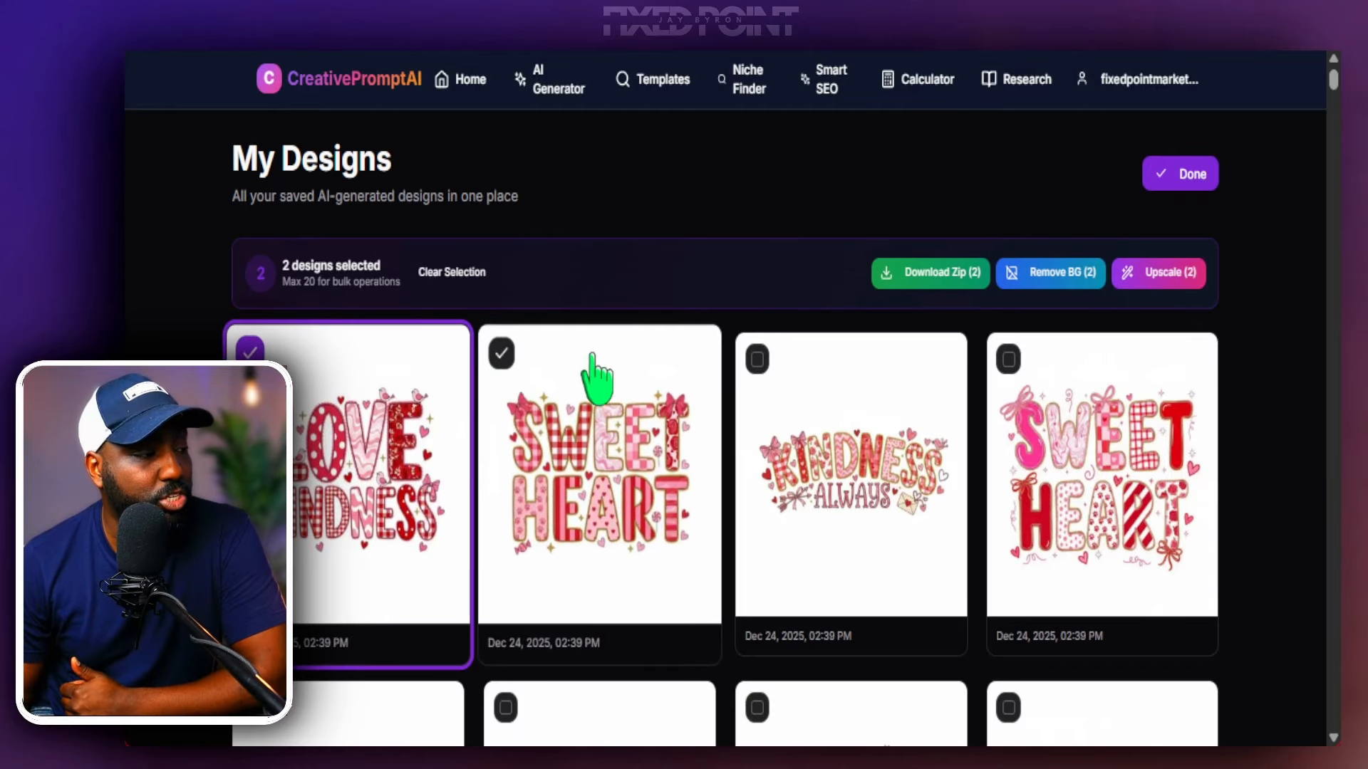
click(812, 367)
click(1023, 371)
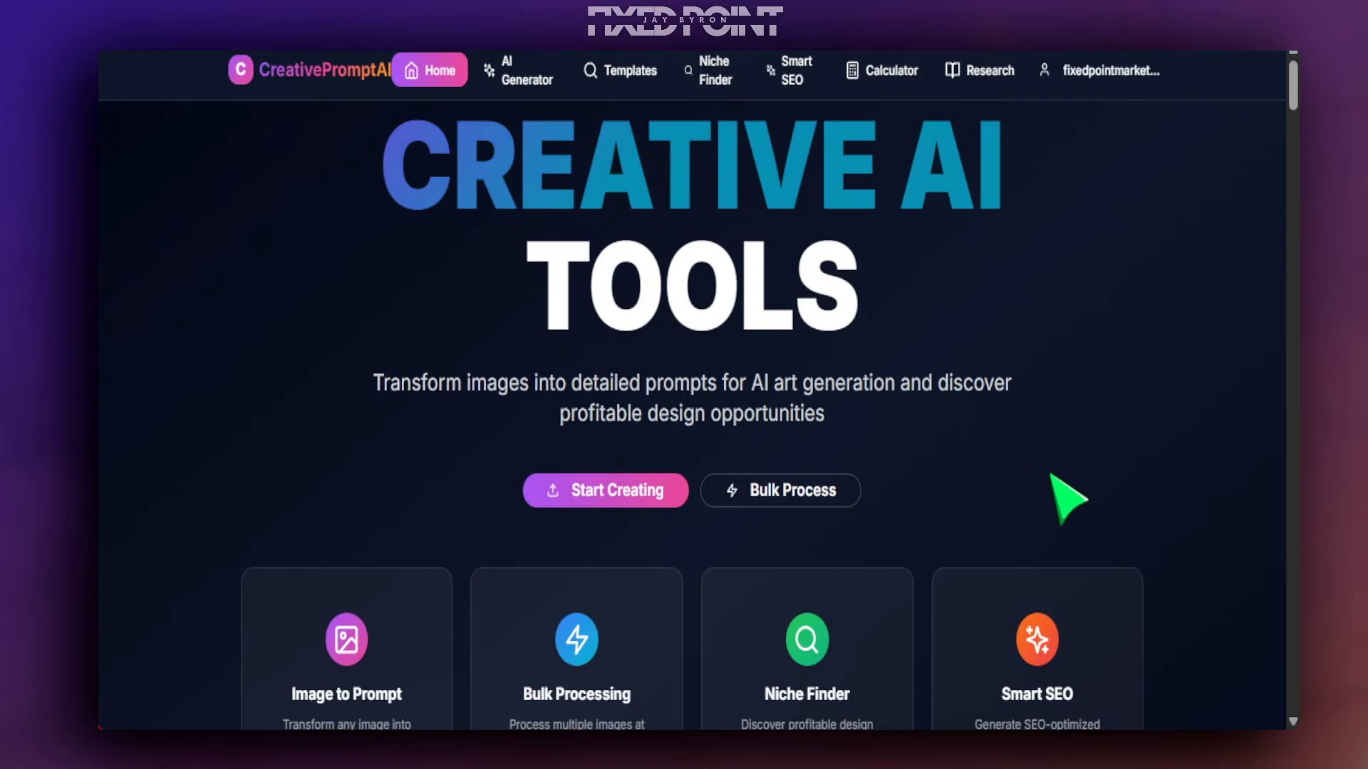
Open the Design Resizer and set up a custom 3951 × 4800 px canvas for the LOVE KINDNESS design.
scroll(1052, 476, down, 5)
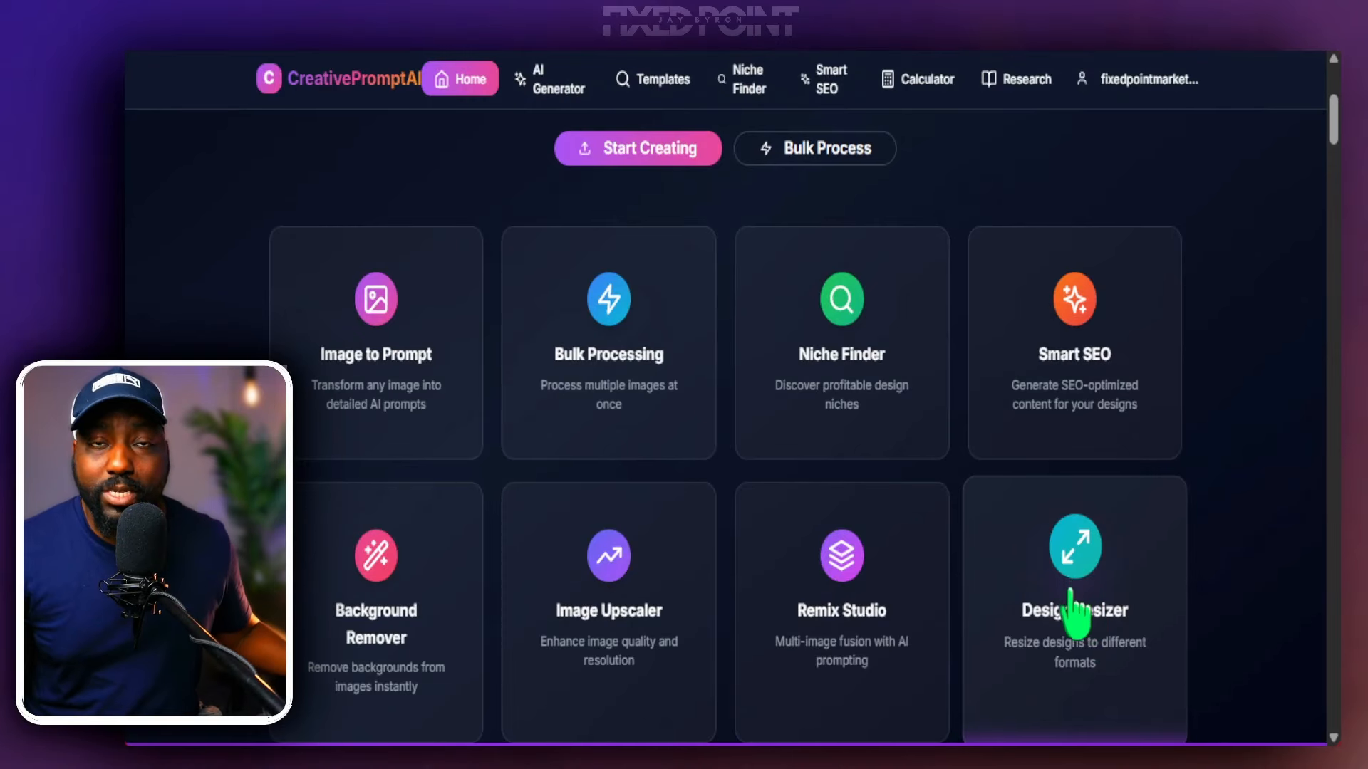
click(1075, 553)
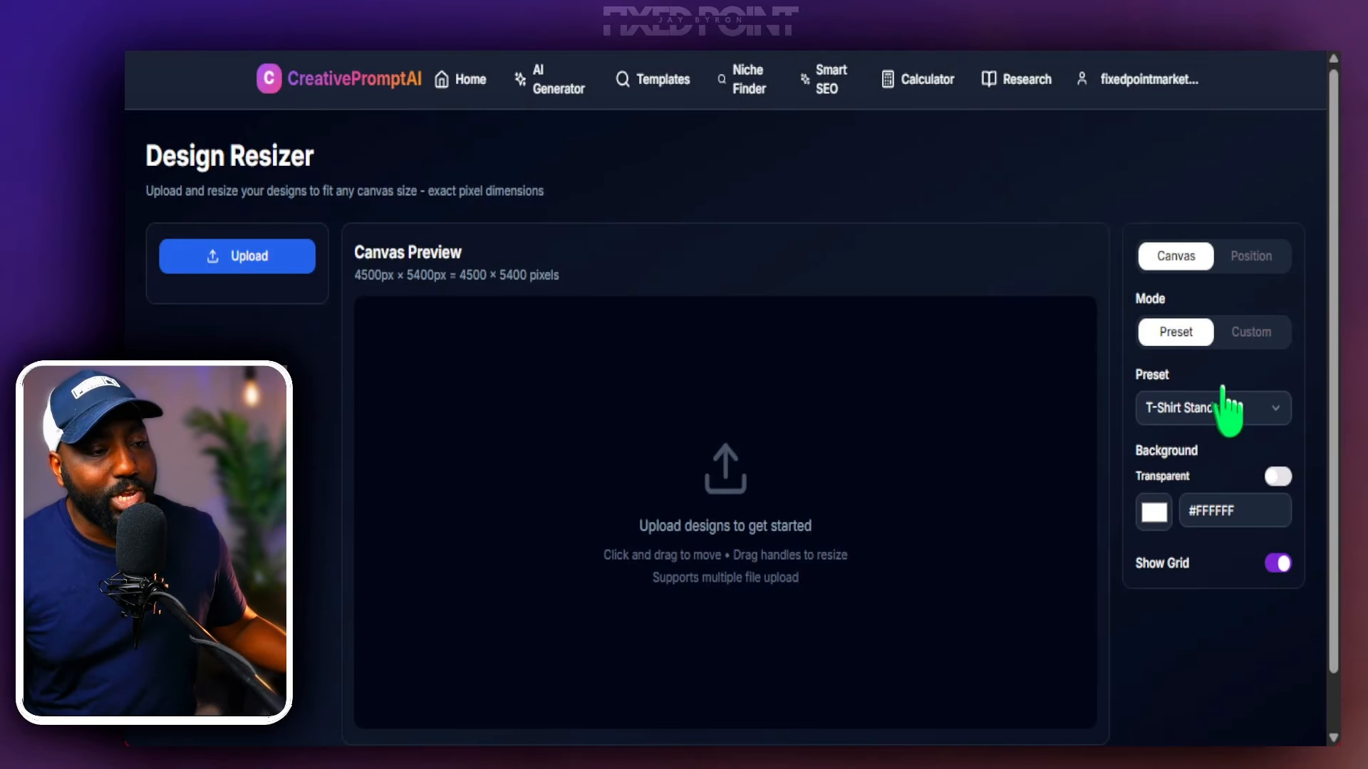
click(1241, 335)
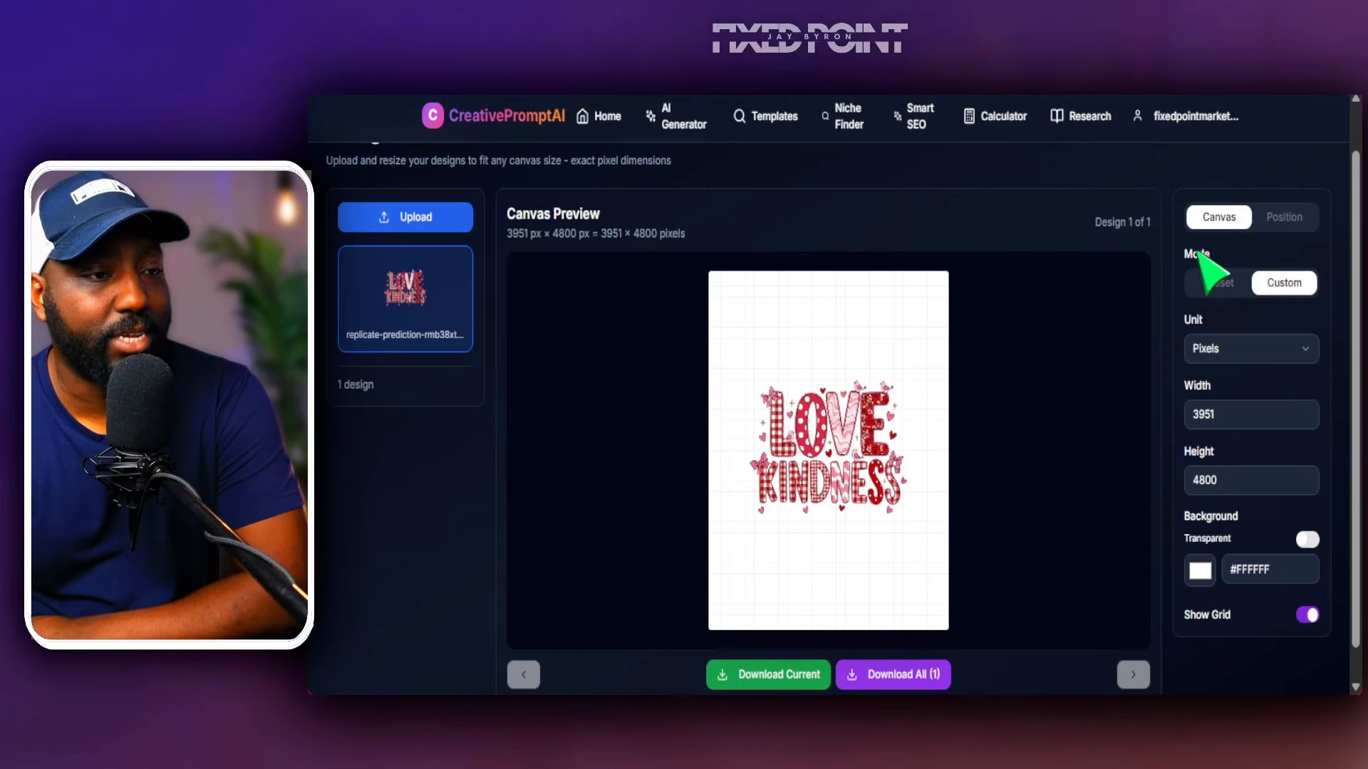
Fit the LOVE KINDNESS design to the canvas and move it up towards the canvas's upper edge.
click(1283, 218)
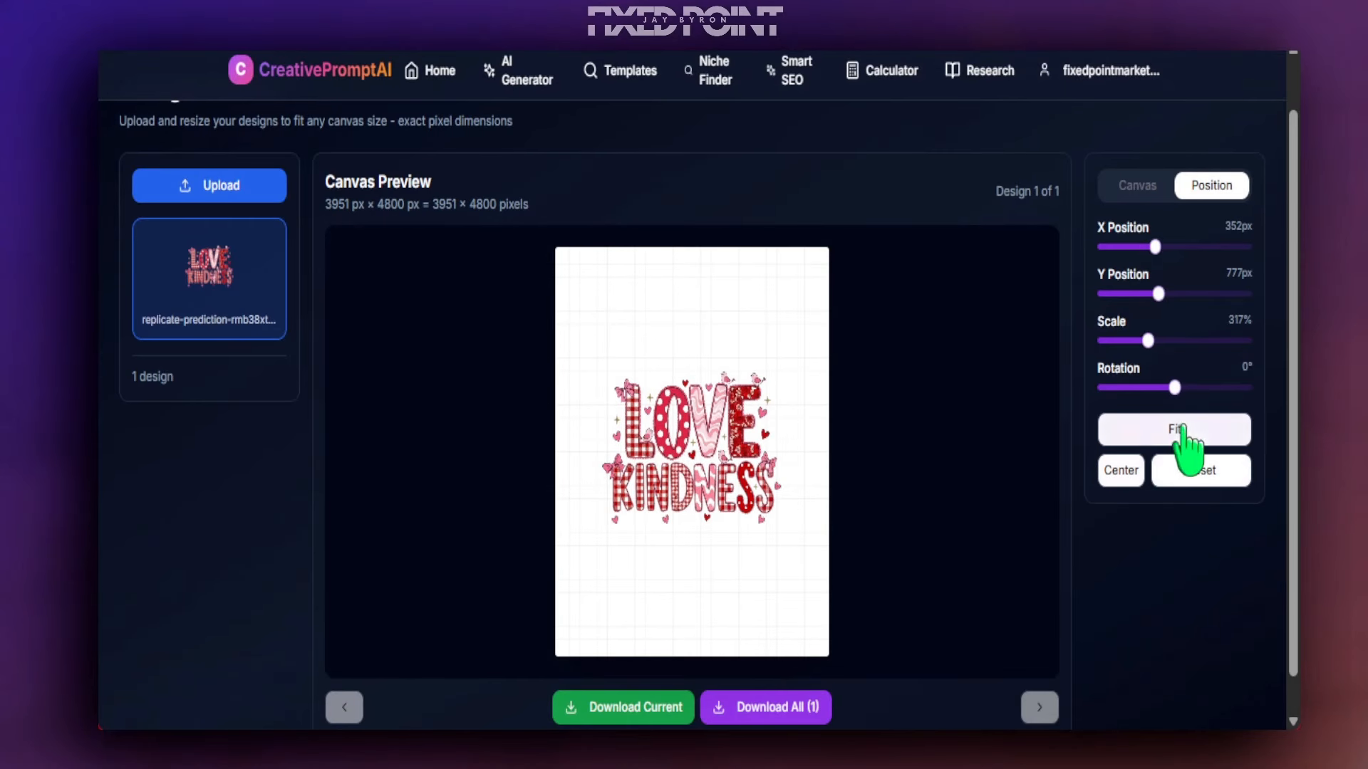
click(1177, 431)
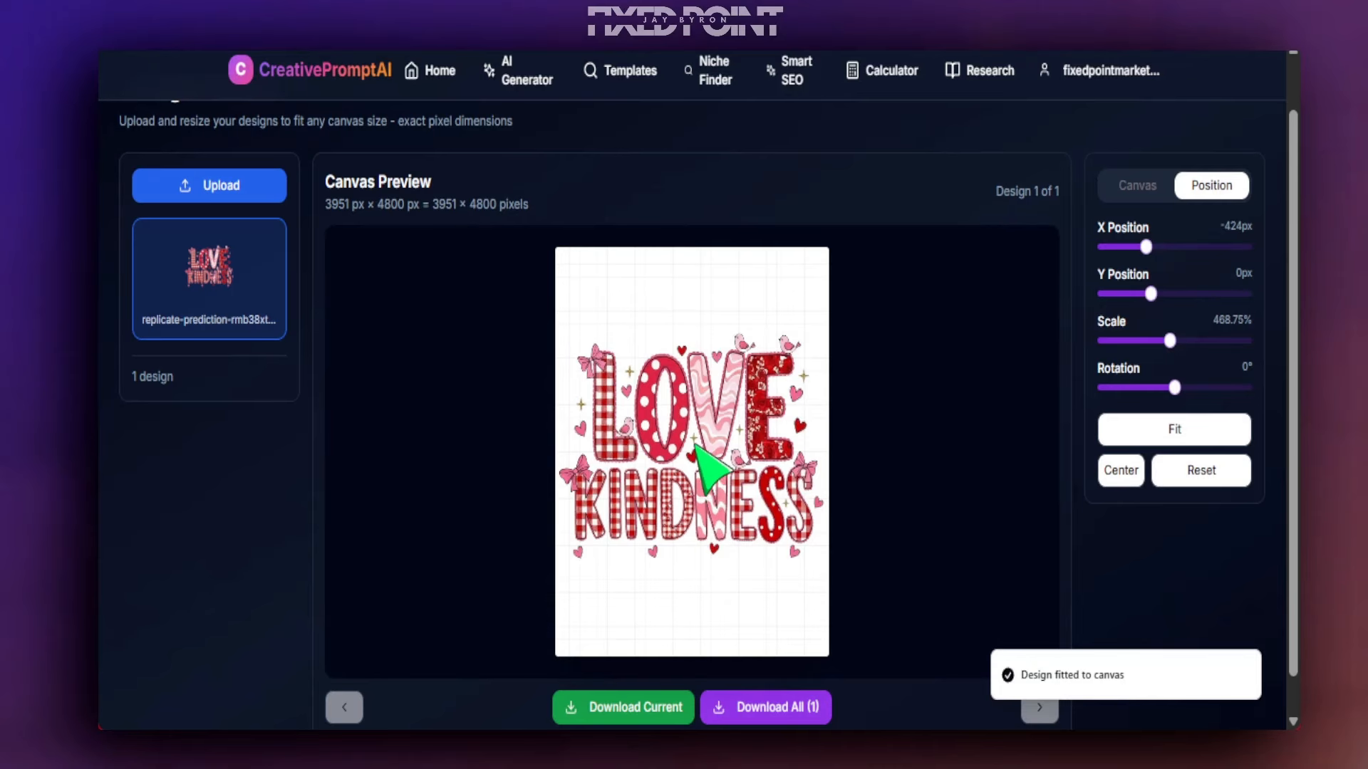
drag(695, 445, 695, 394)
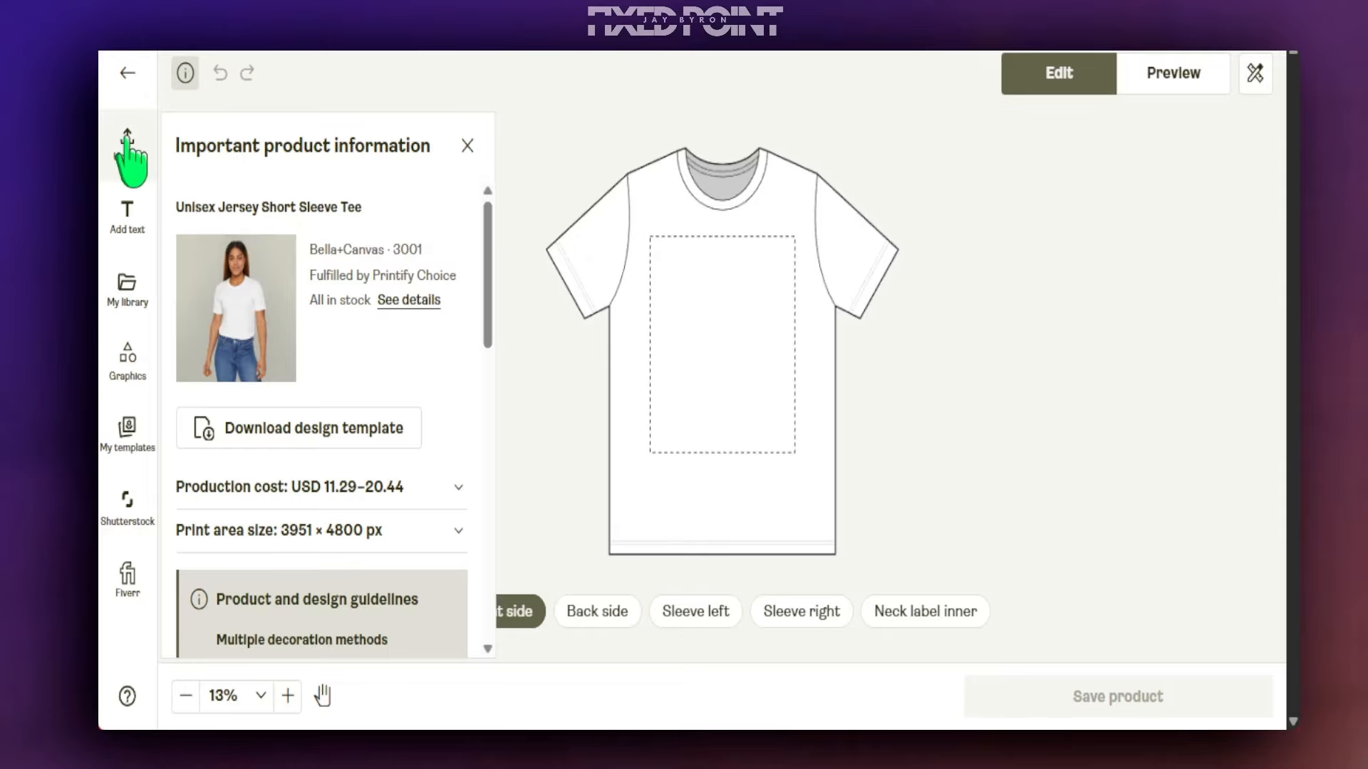
In Printify, upload tp.png to the front of the Unisex Jersey Short Sleeve Tee and enlarge the view to inspect its quality.
click(128, 146)
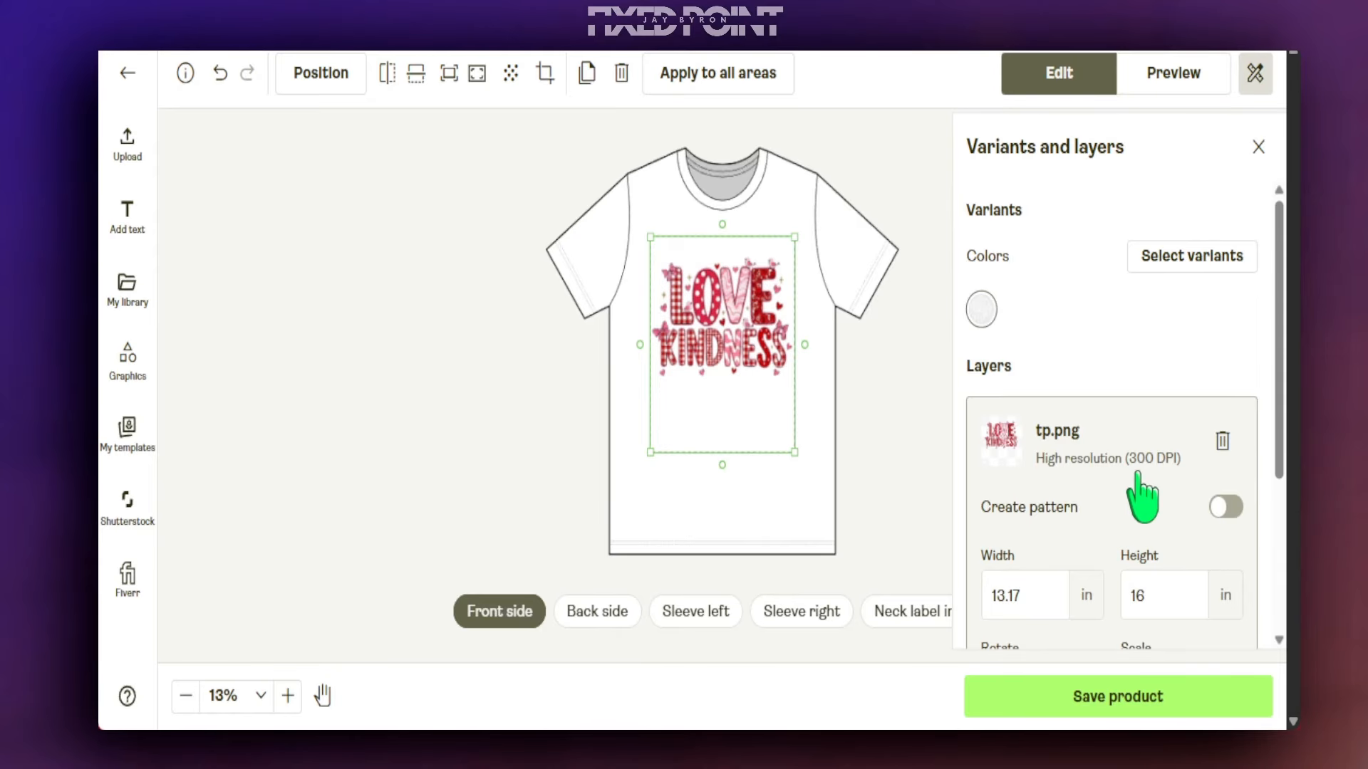
click(287, 696)
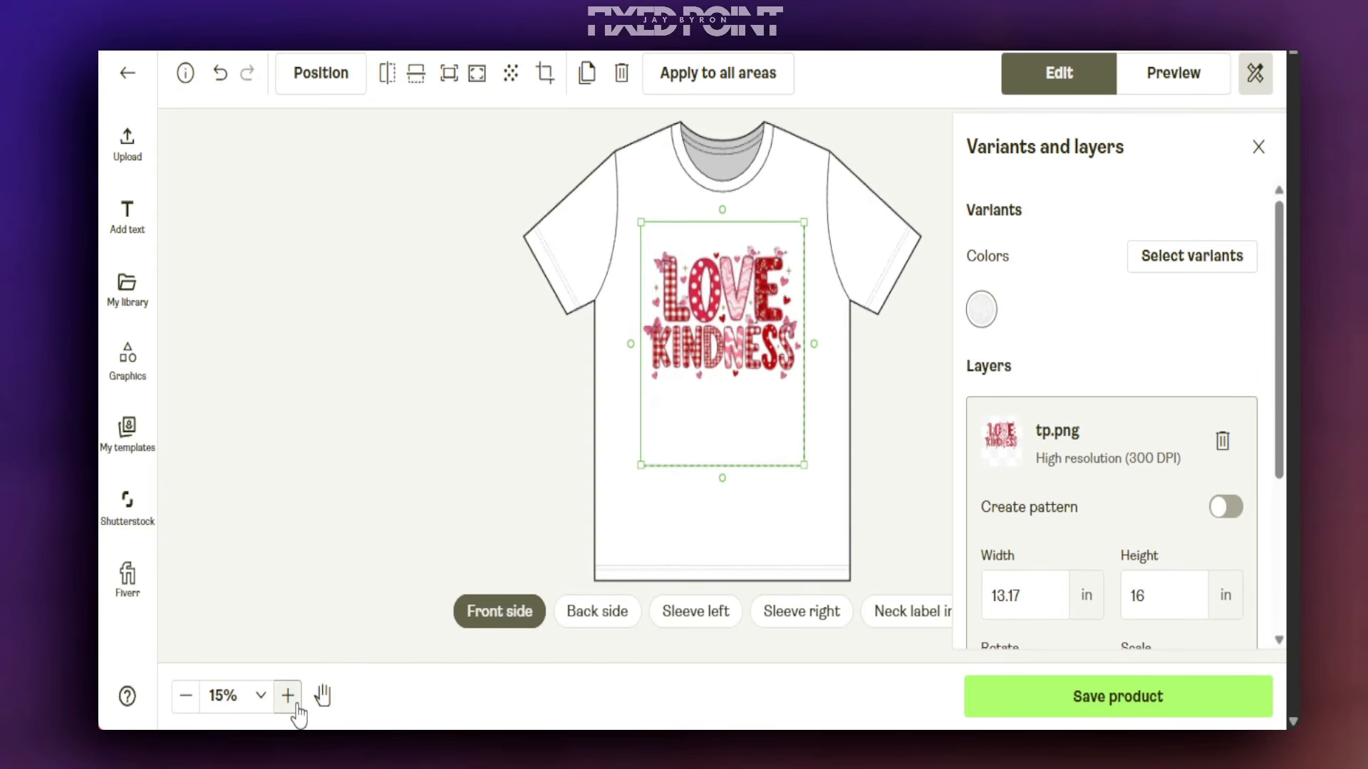
click(288, 695)
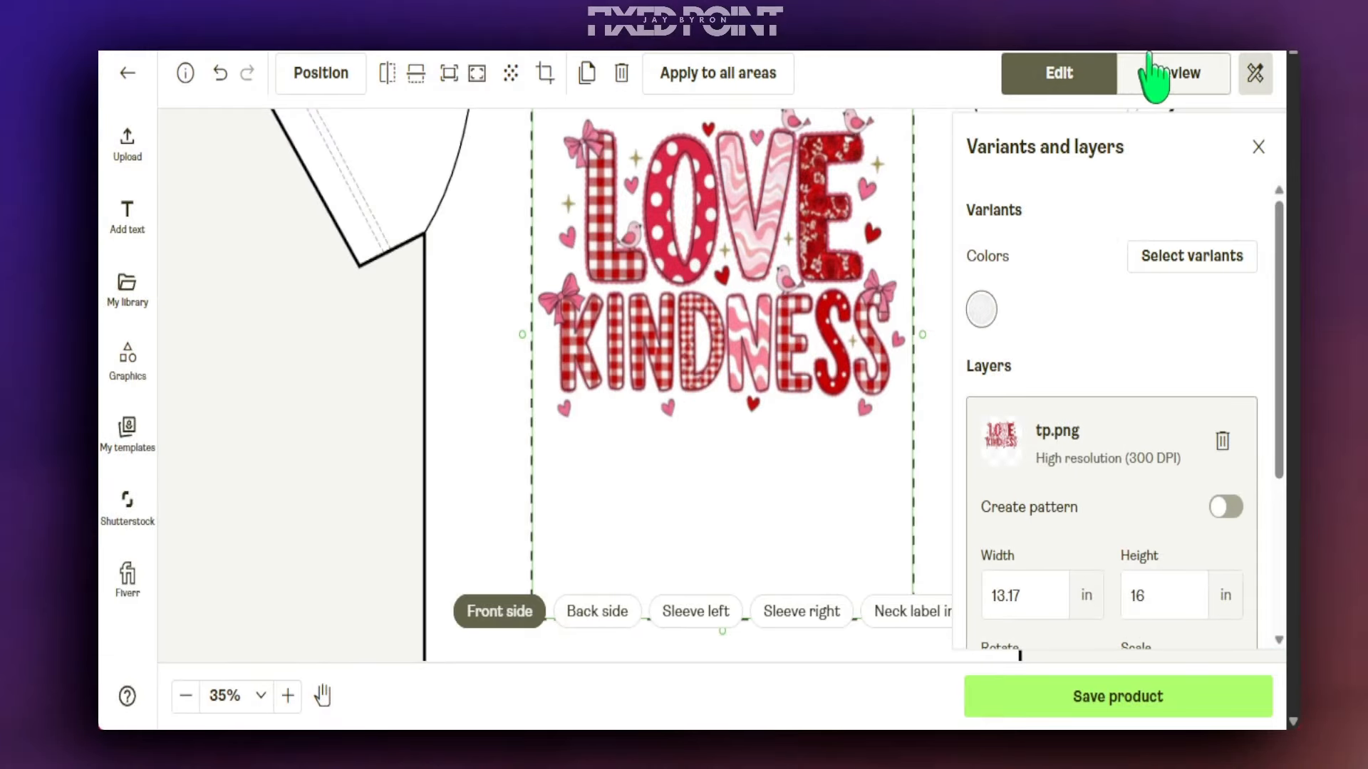
Preview the LOVE KINDNESS T-shirt in the Hanging 1 and Hanging 2 mockup views.
click(1243, 117)
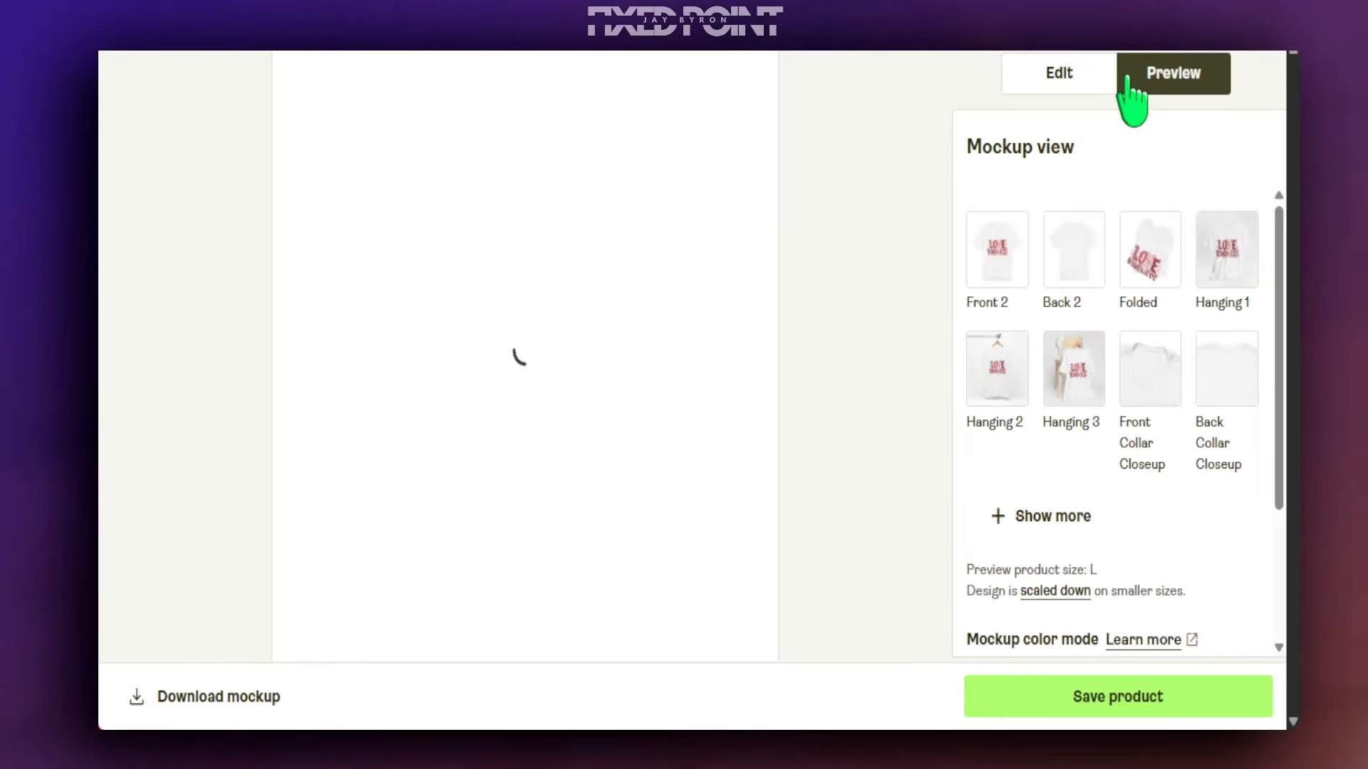
click(991, 367)
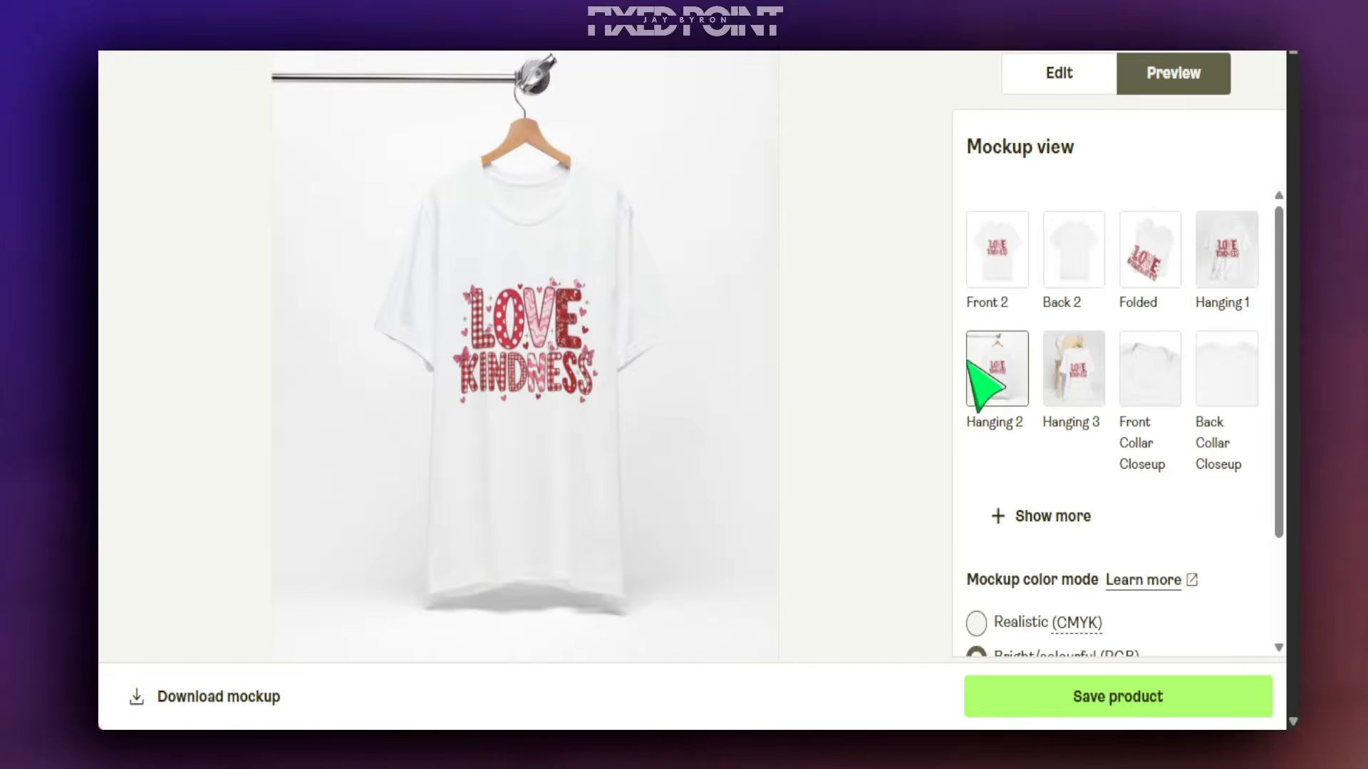
click(1218, 255)
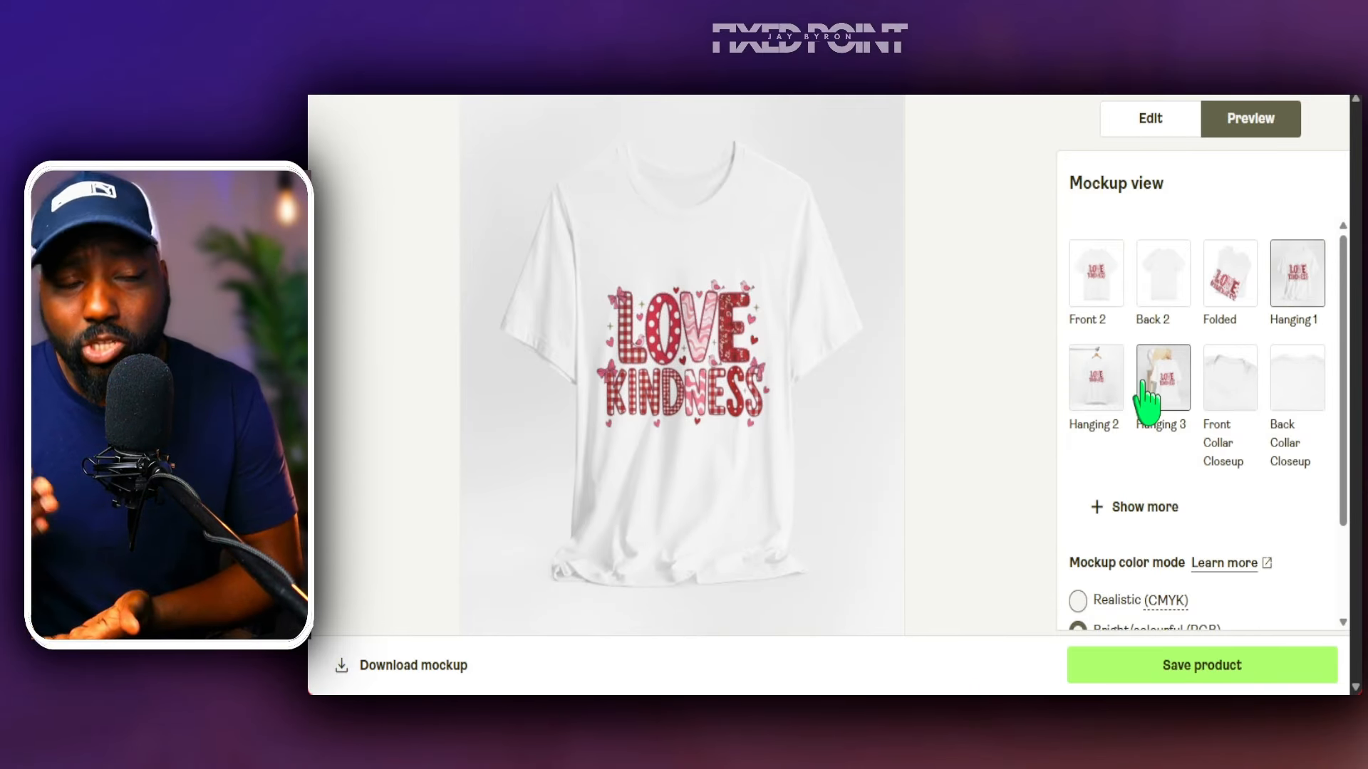
click(1105, 393)
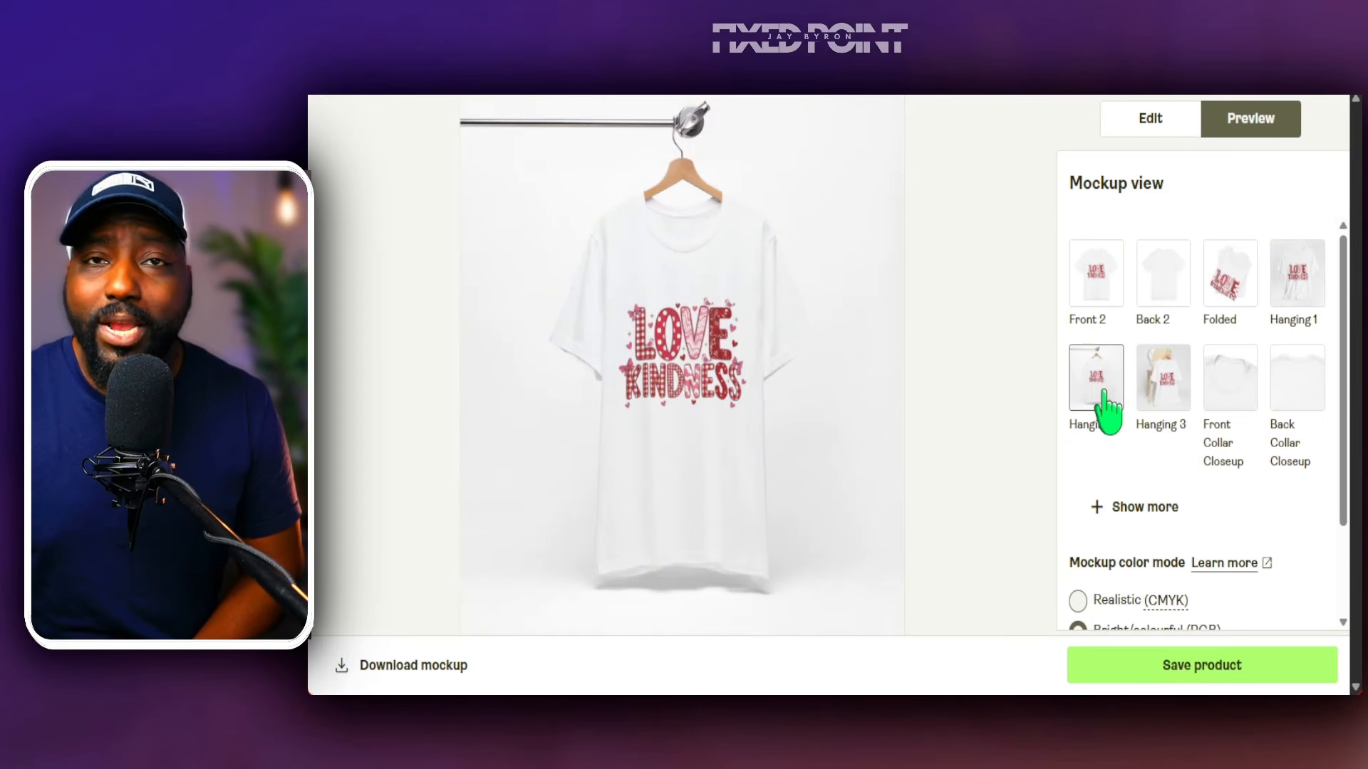